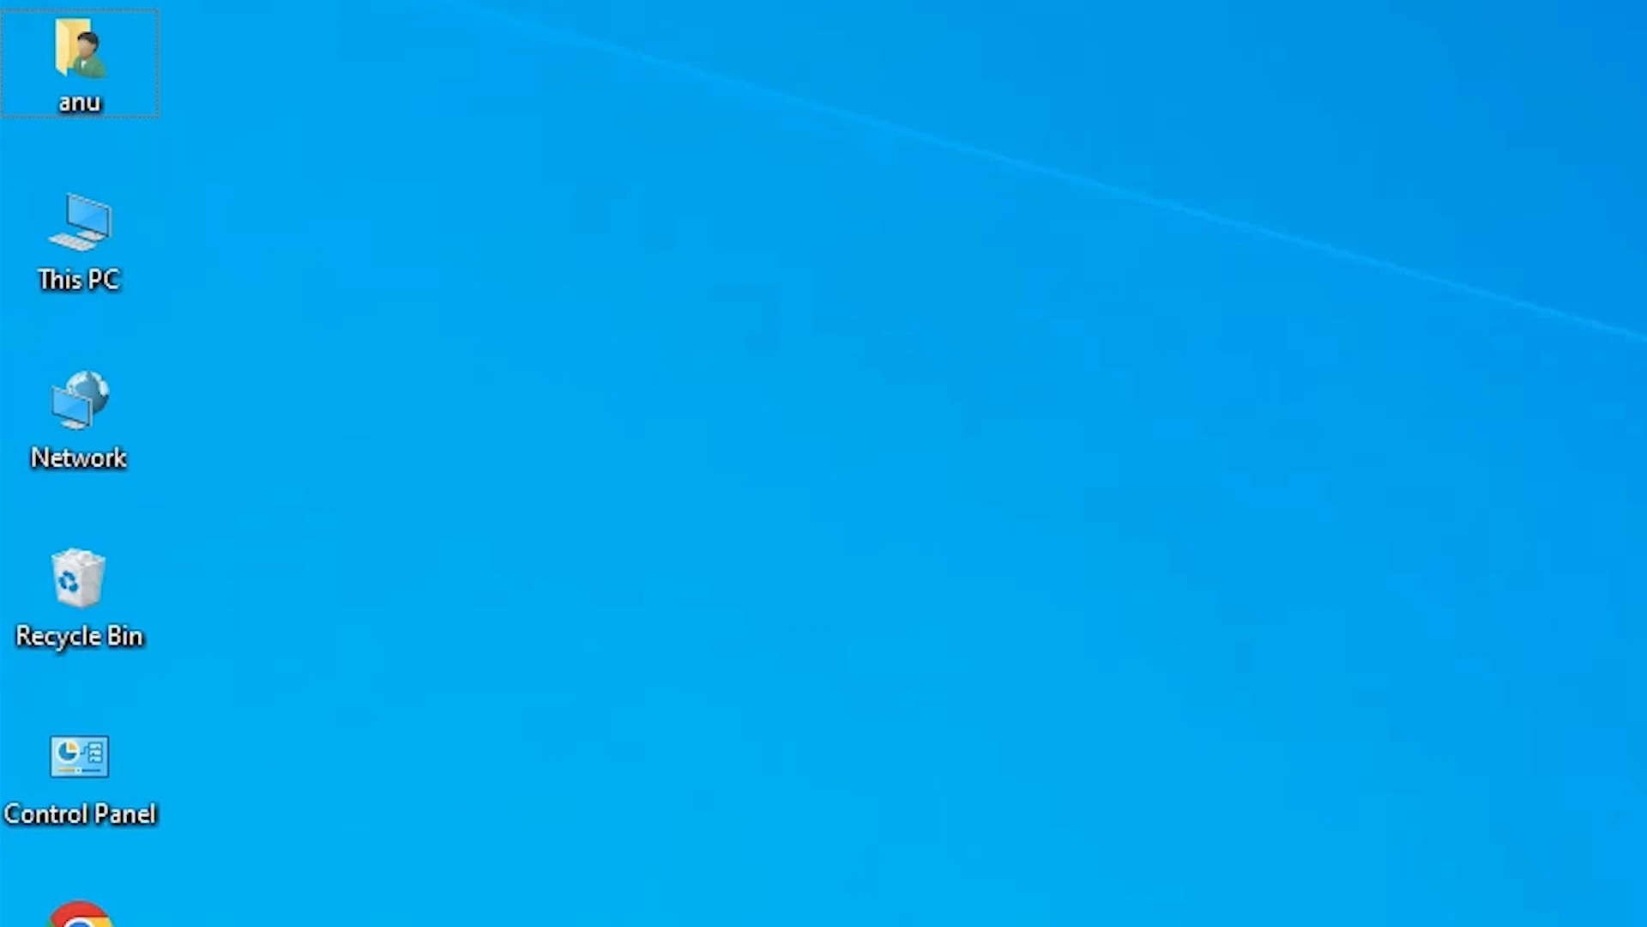
Step: View the device specifications and system type in the properties of This PC, and close the Settings window
right_click(66, 262)
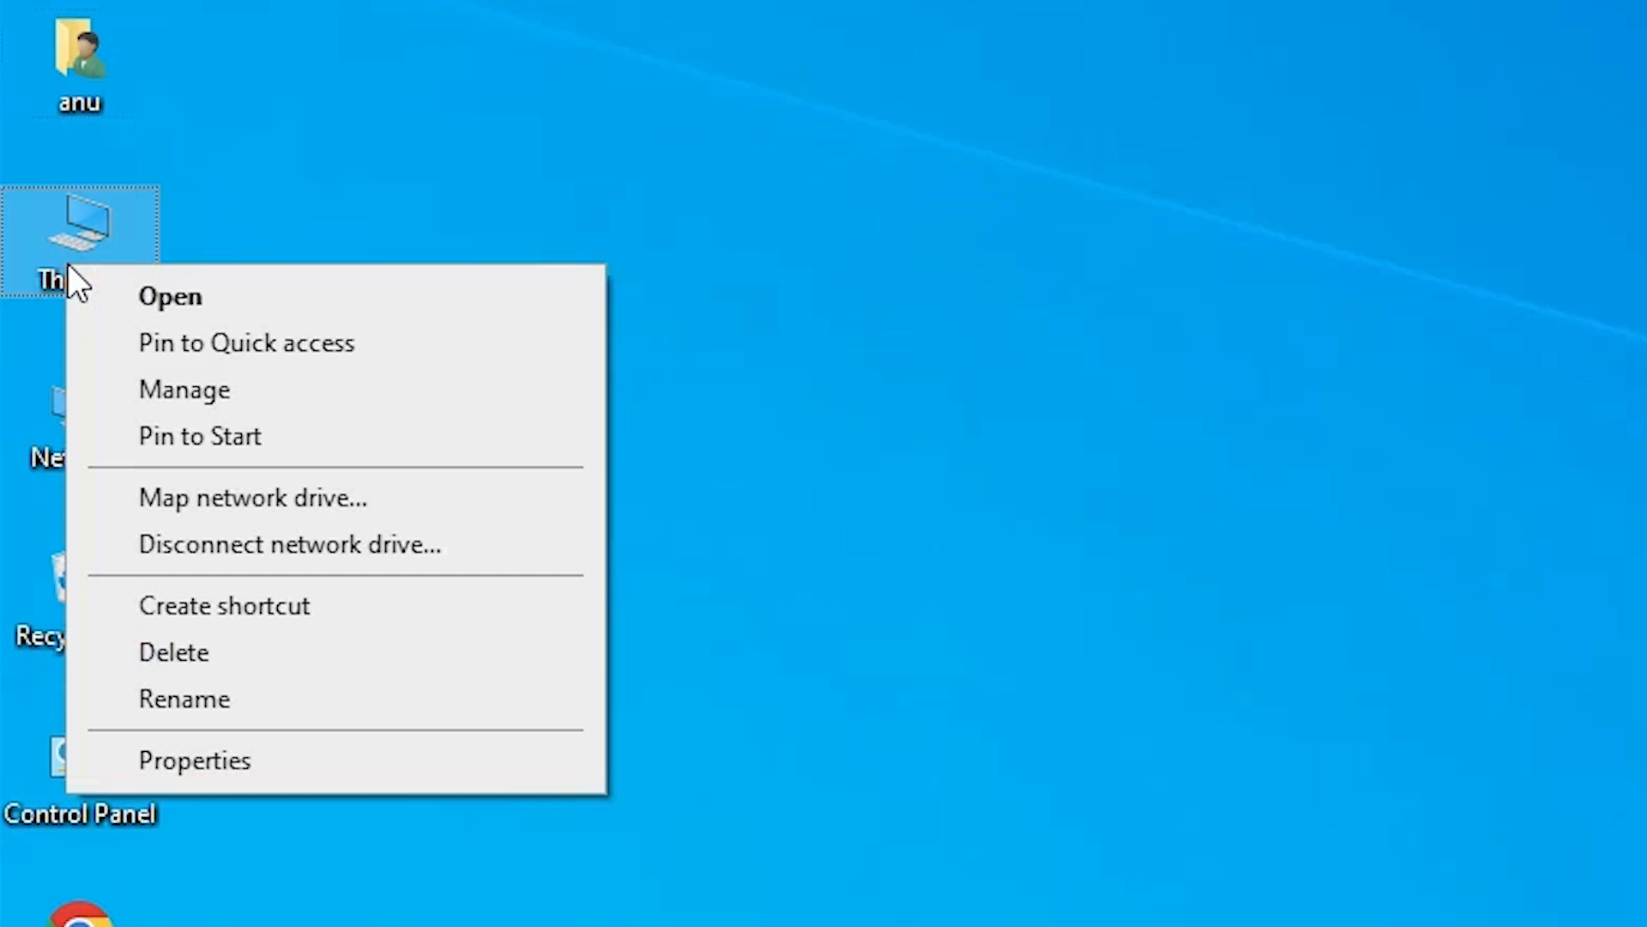
click(314, 745)
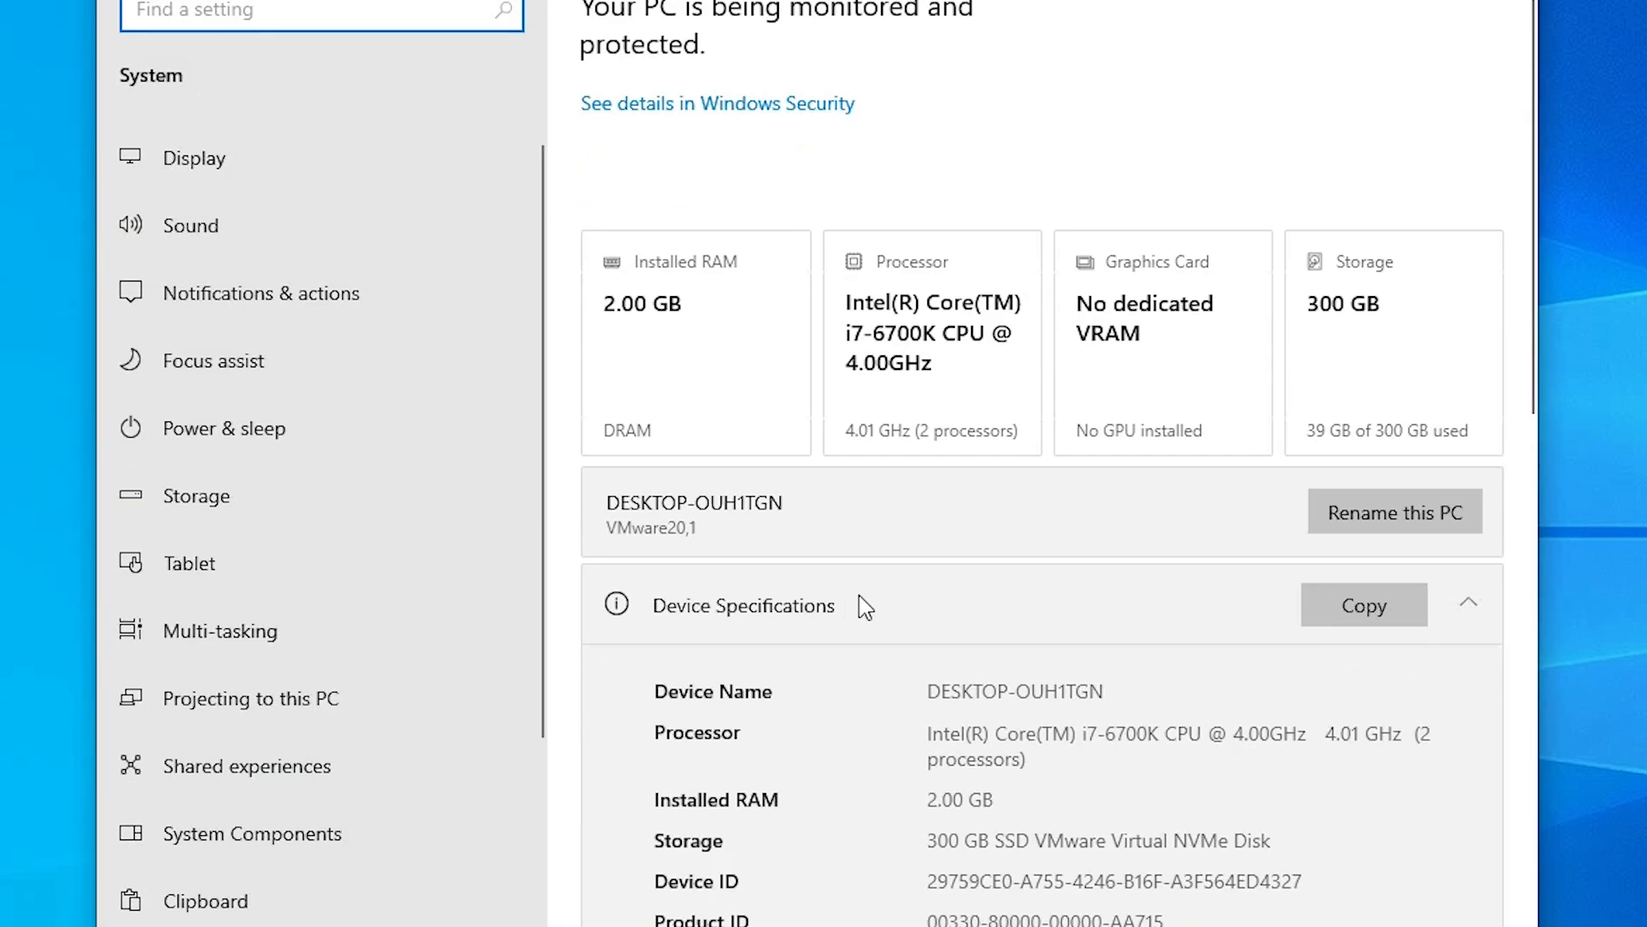
scroll(919, 755, down, 5)
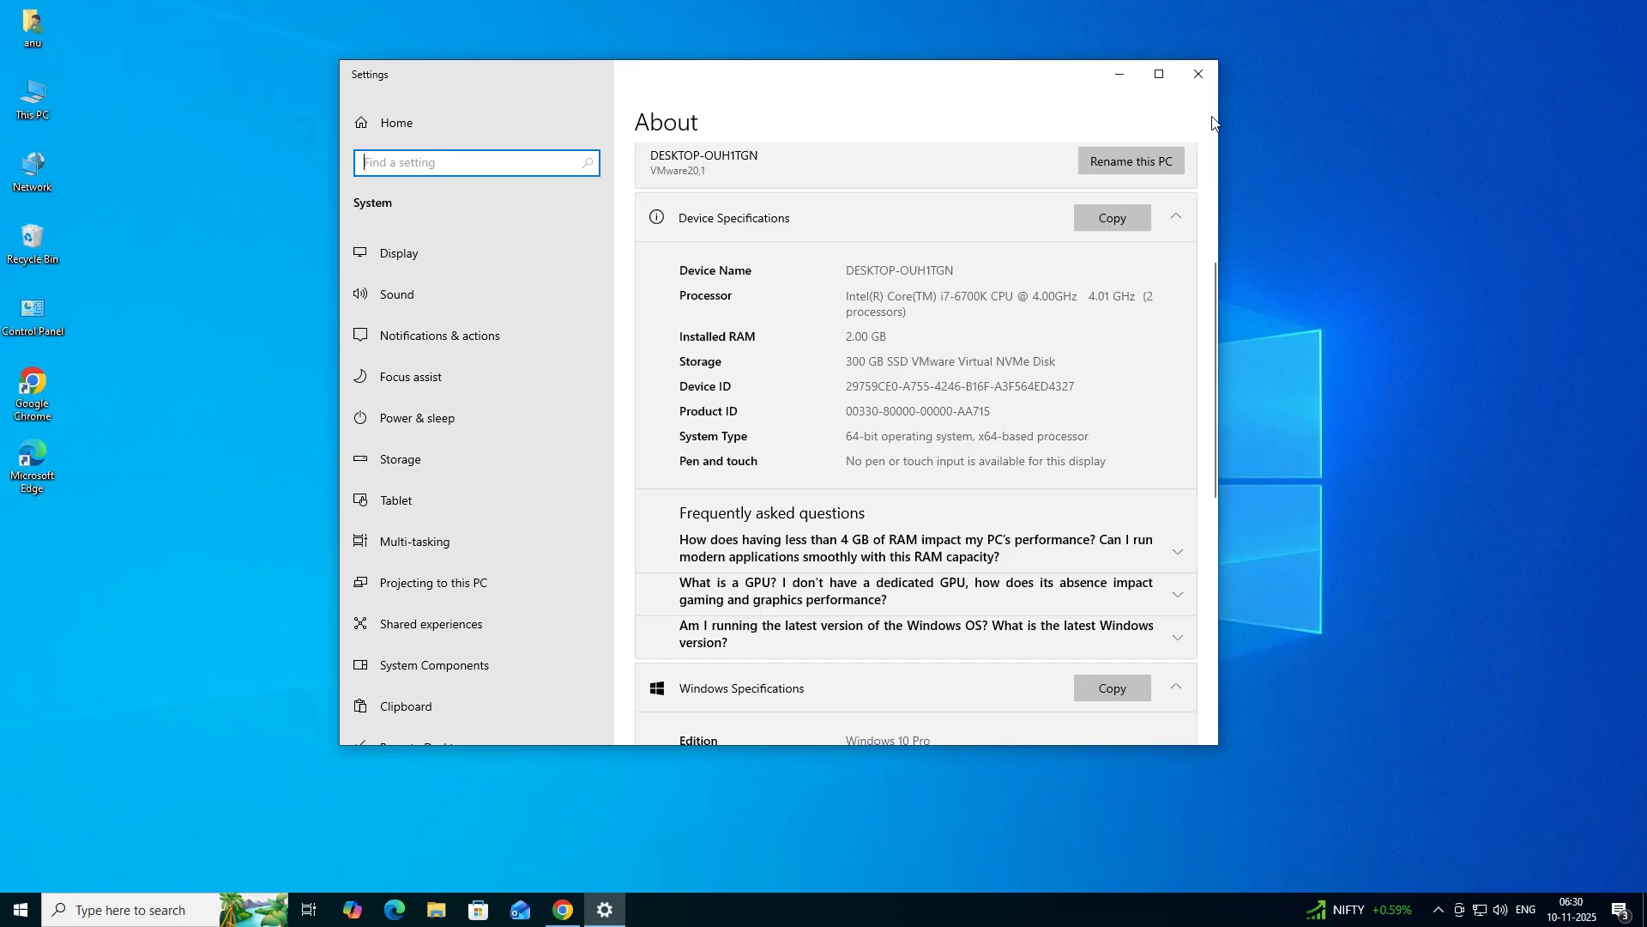
click(1207, 84)
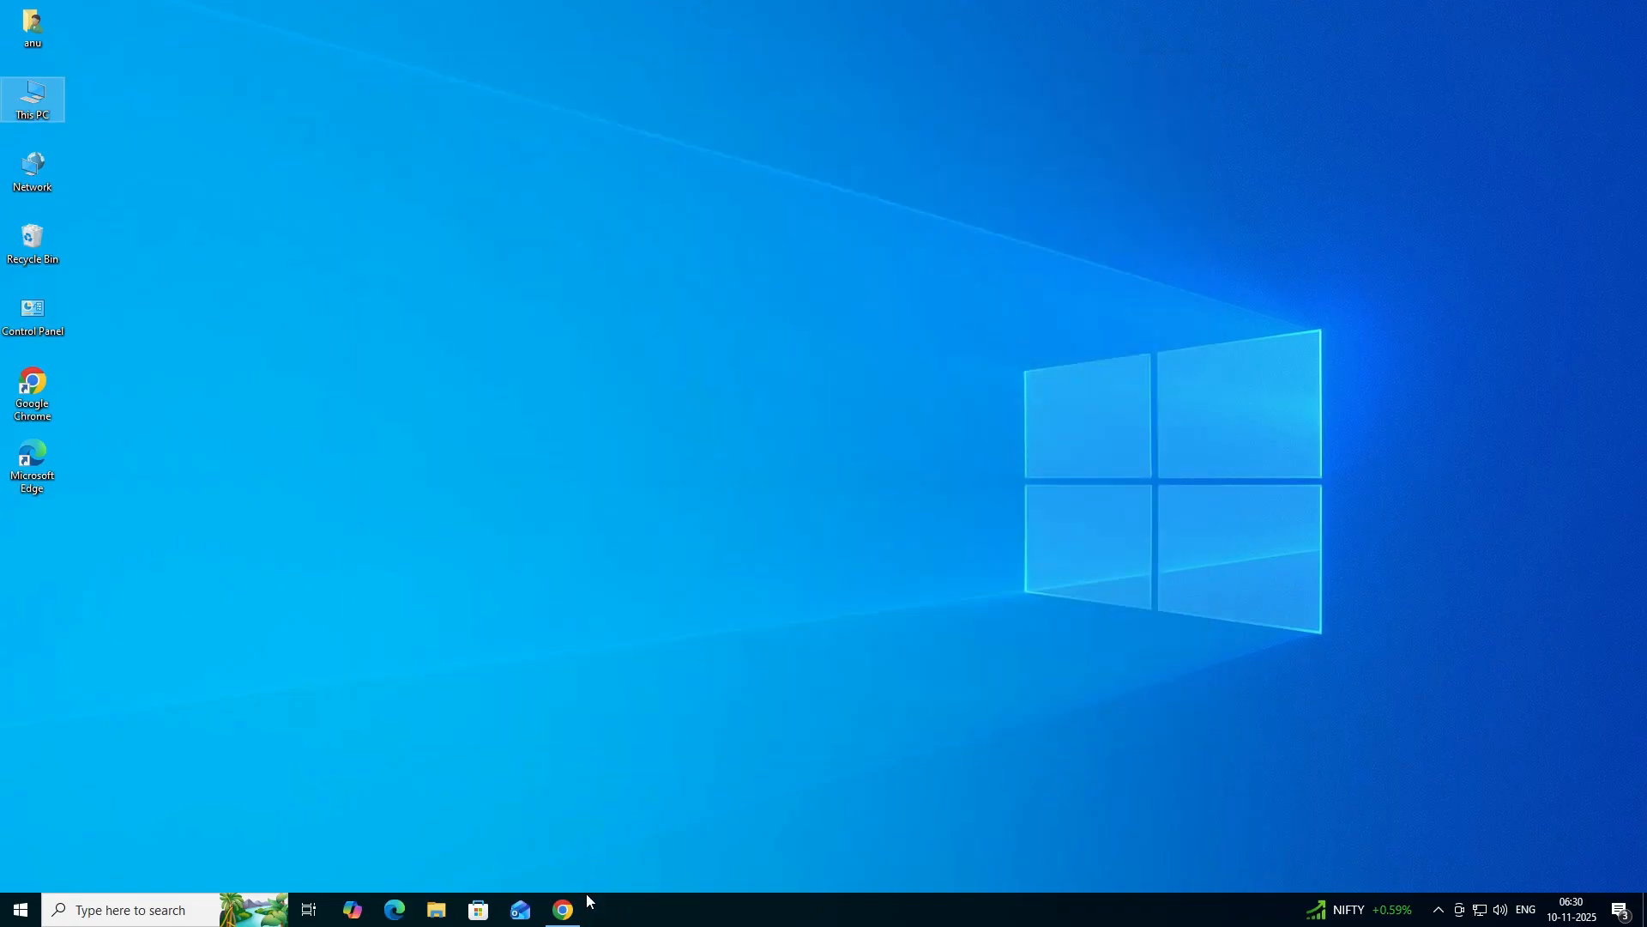
Step: Switch to Google Chrome, search Google for "epson L5290 printer driver" and open the Epson India support result in a new tab
click(576, 913)
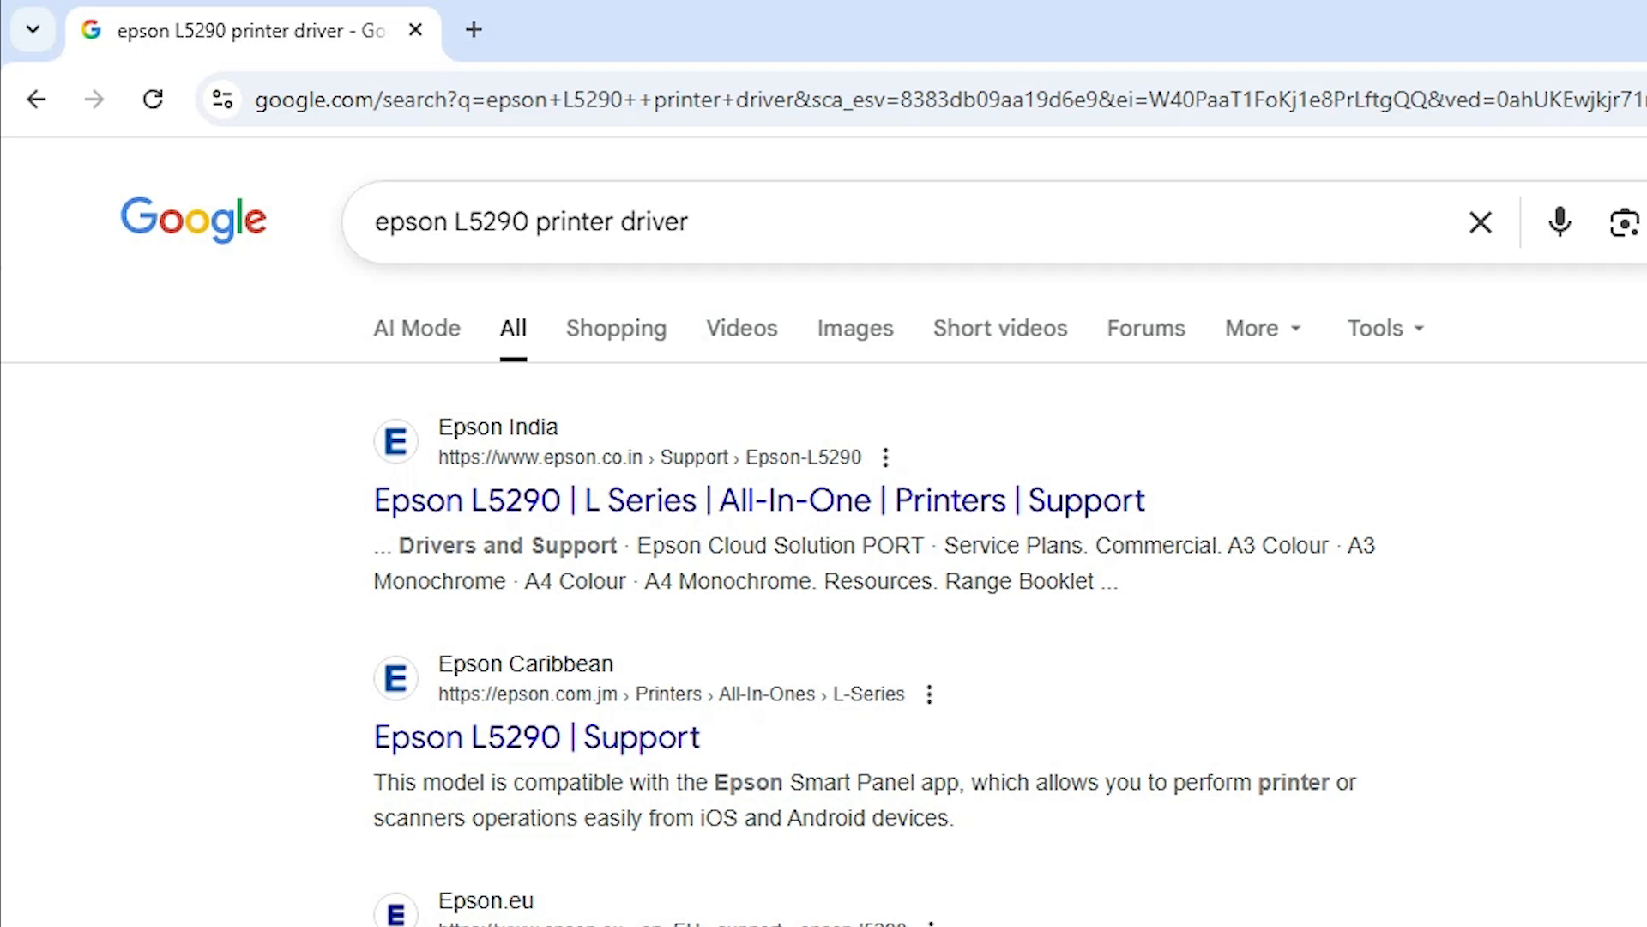
click(689, 221)
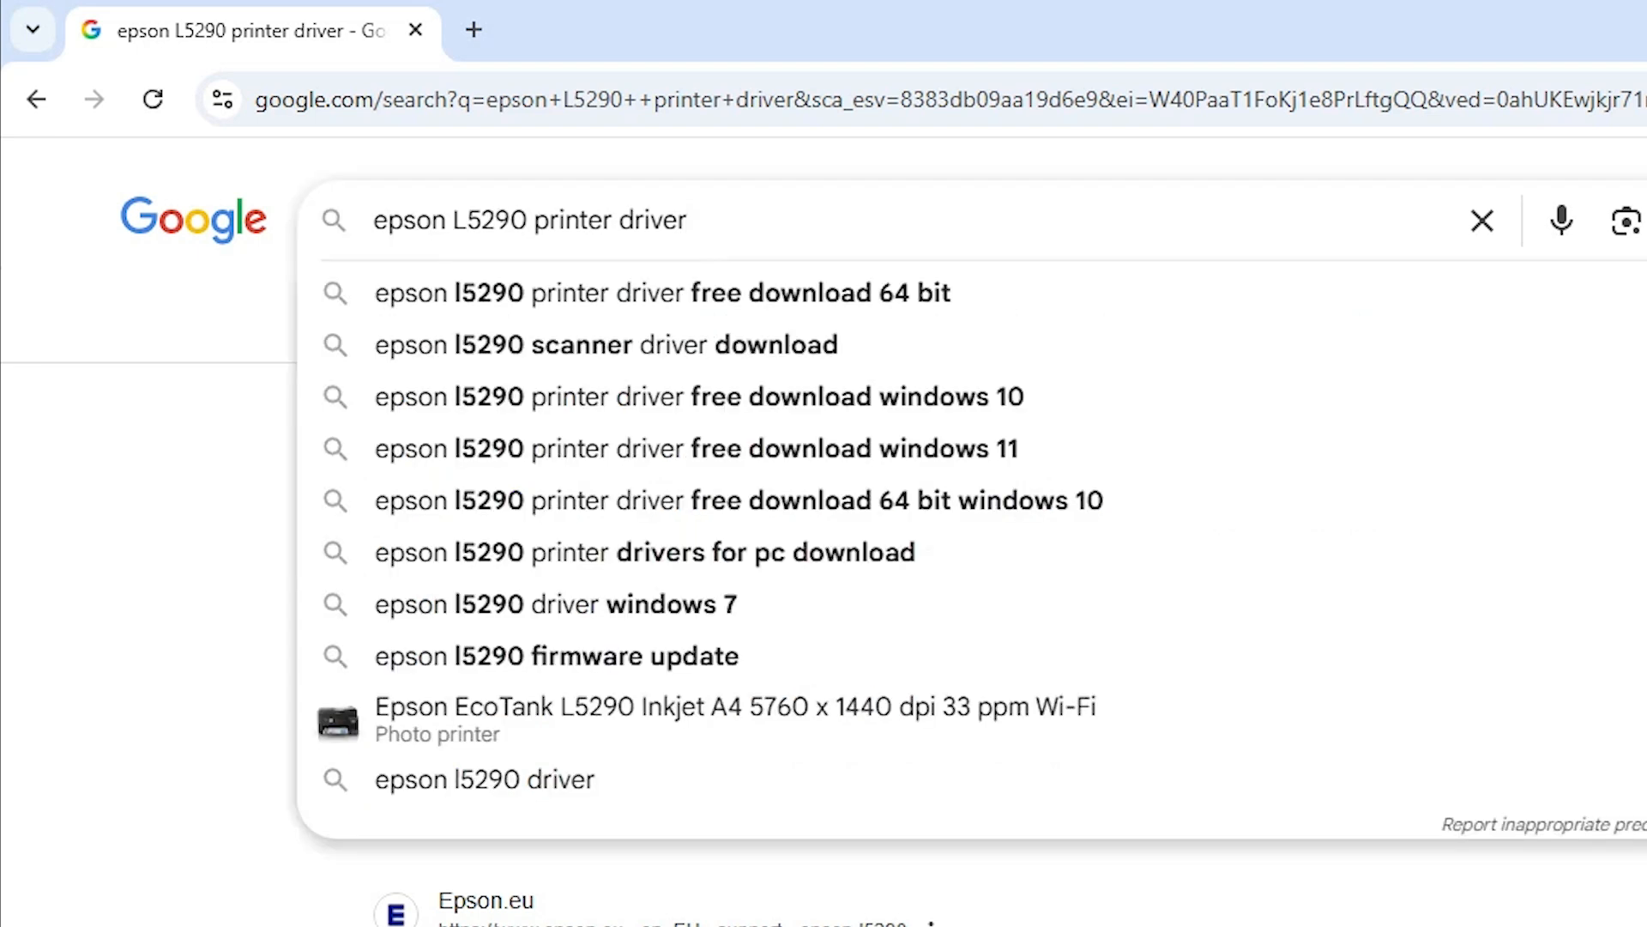
key(Return)
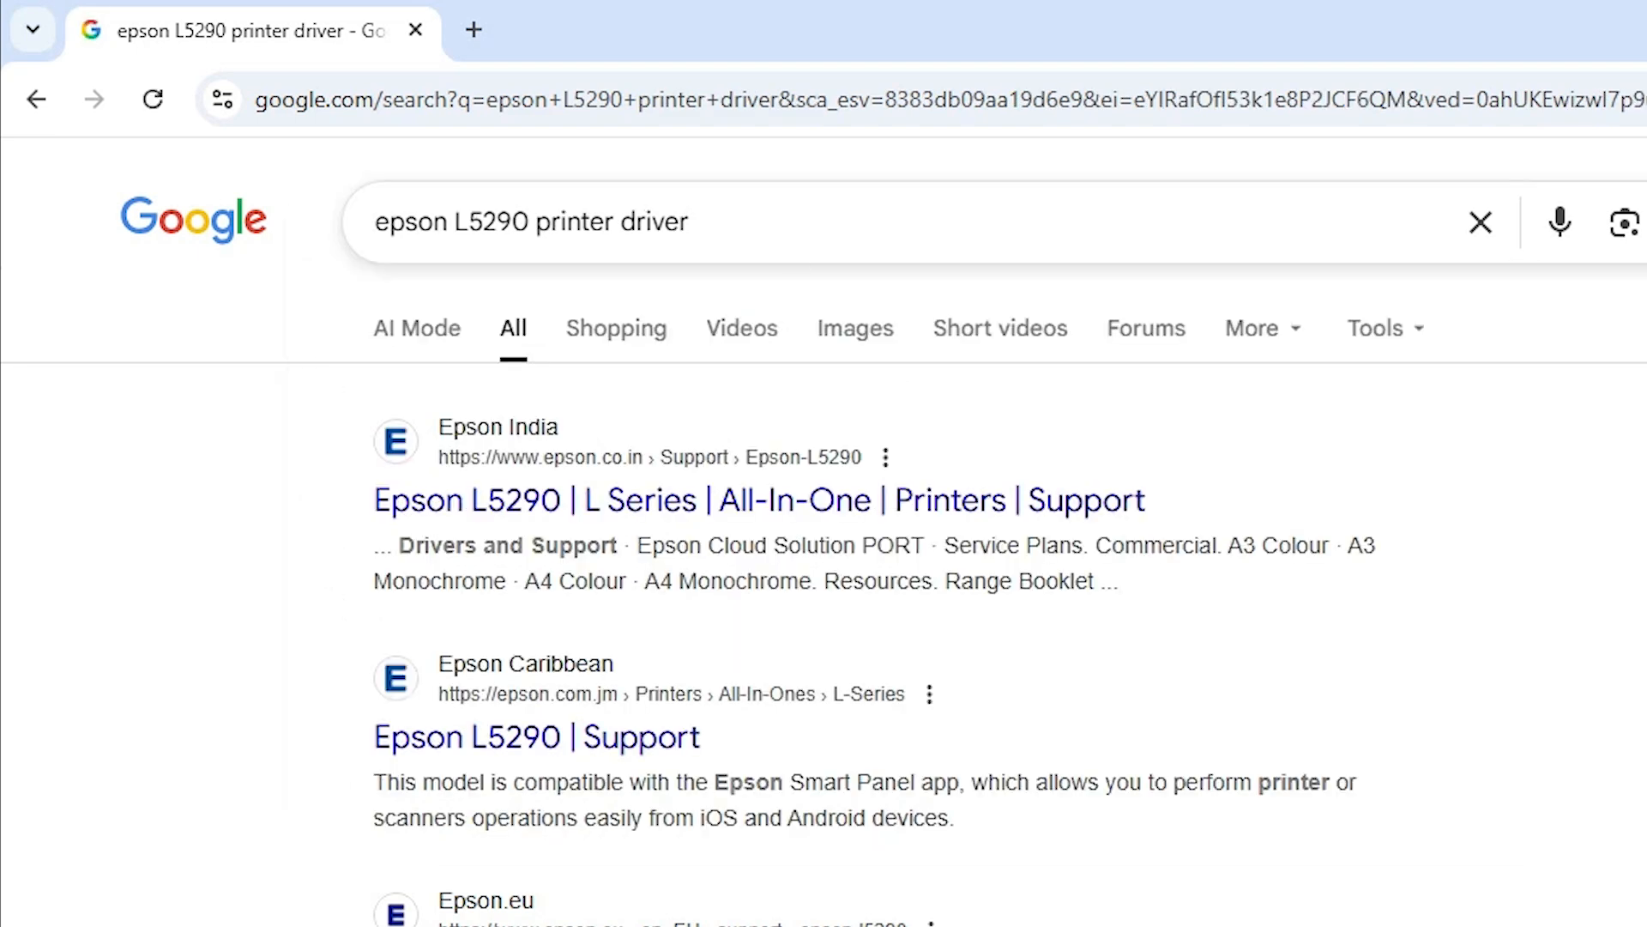
right_click(745, 512)
click(824, 519)
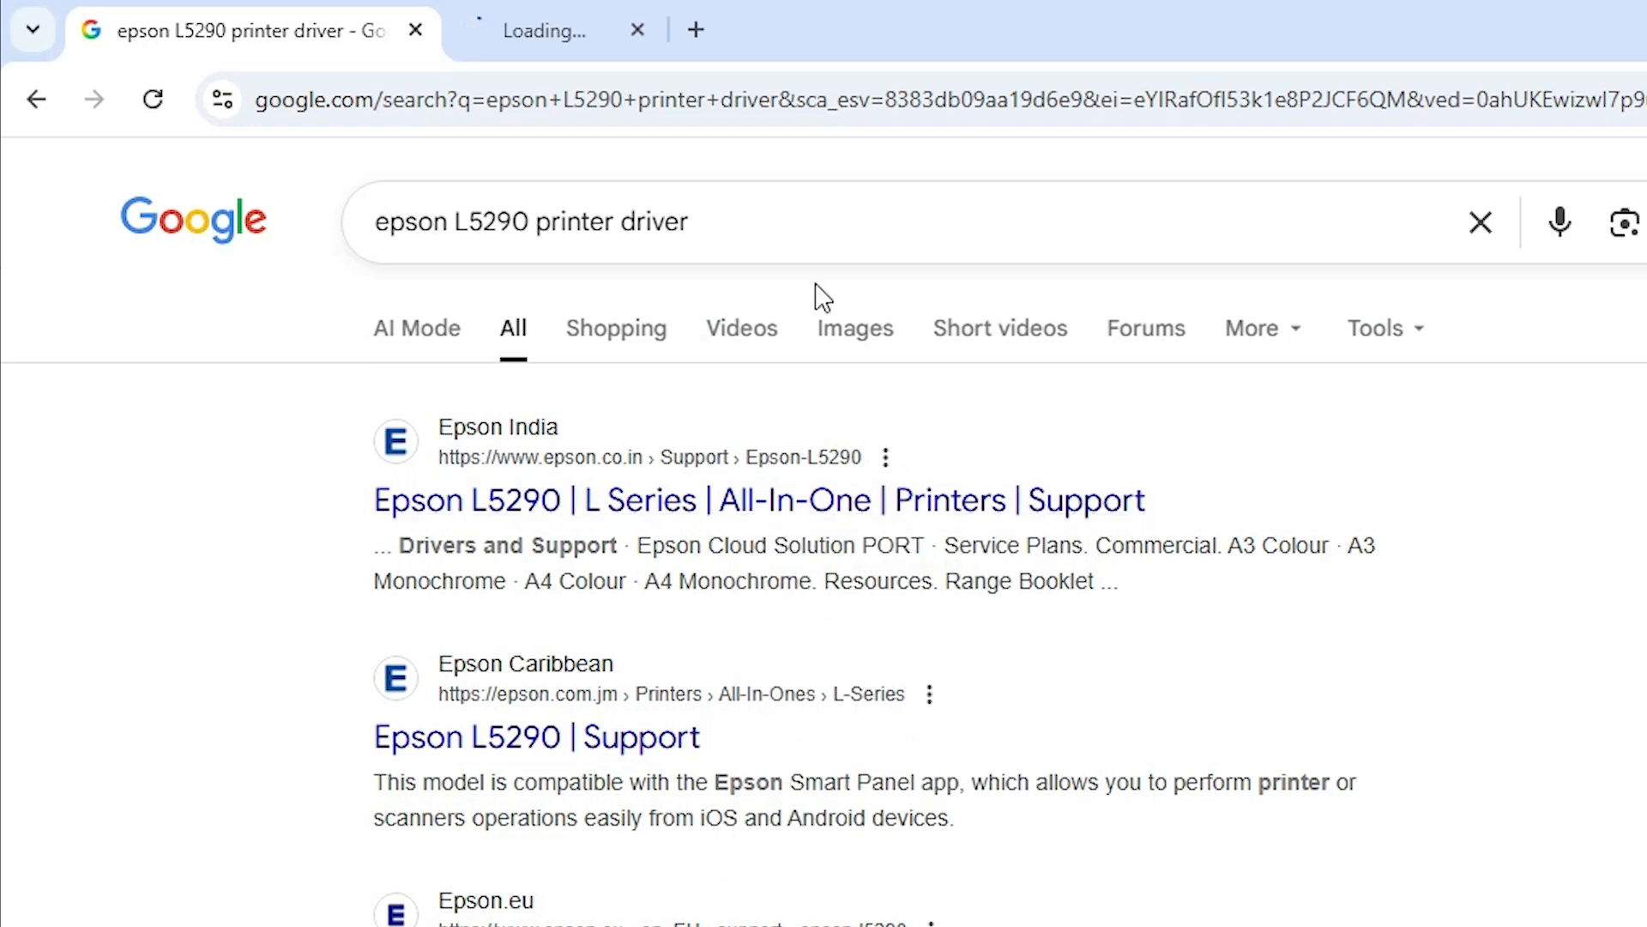
click(577, 17)
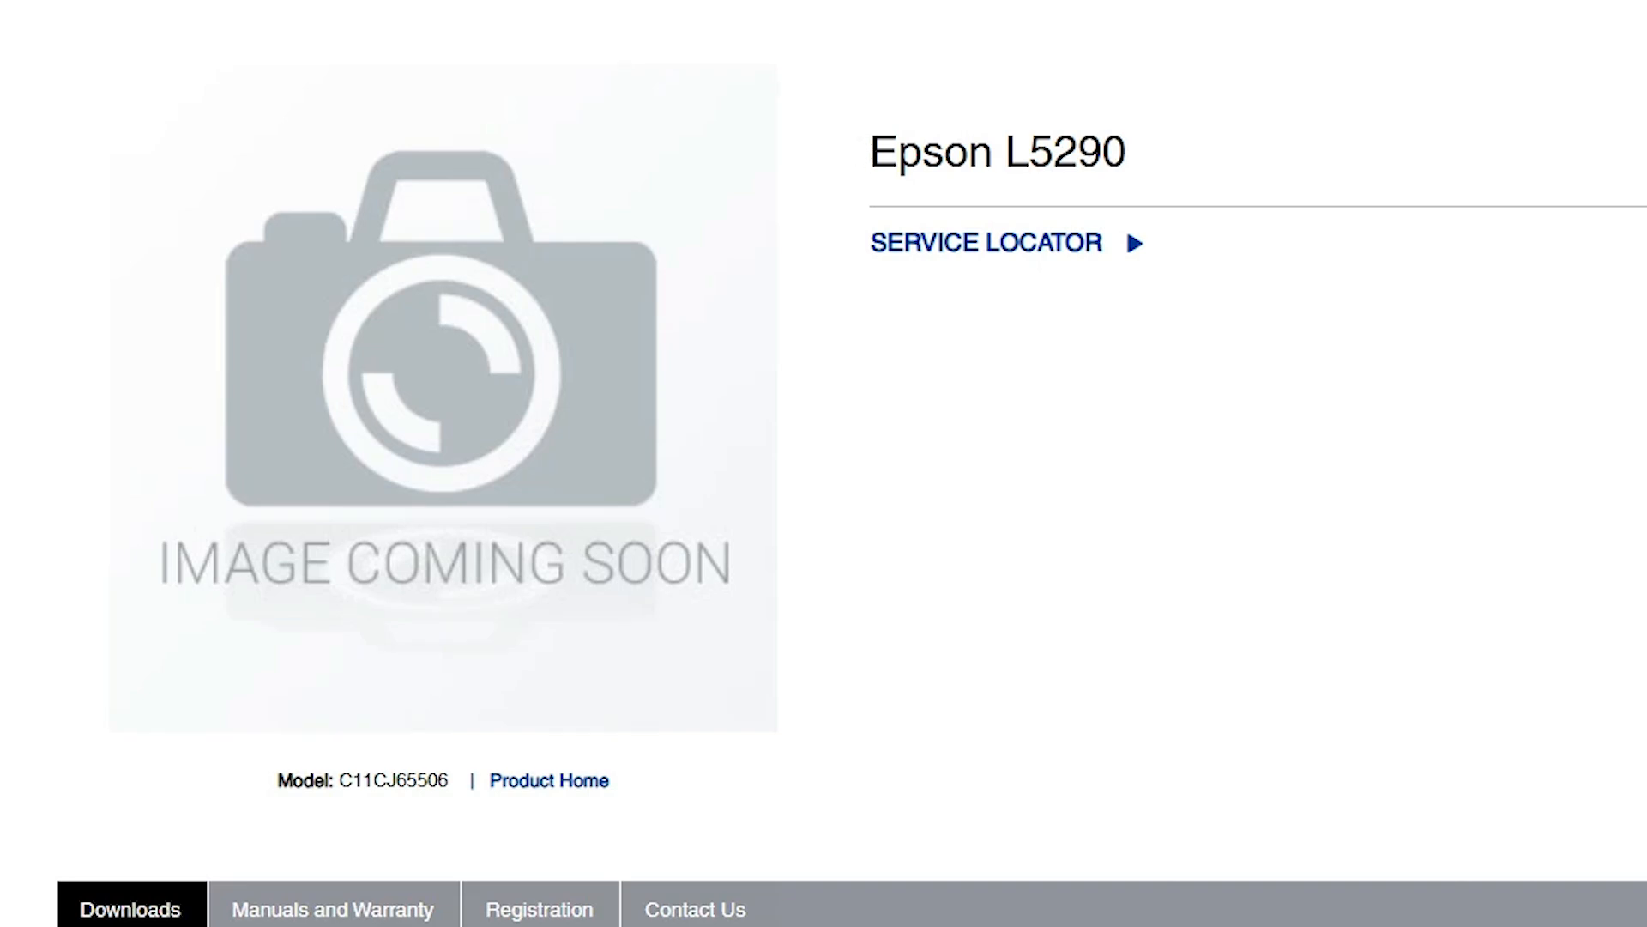
Step: Check the product name on the Epson L5290 support page and the available operating systems for its downloads
drag(869, 153, 1133, 155)
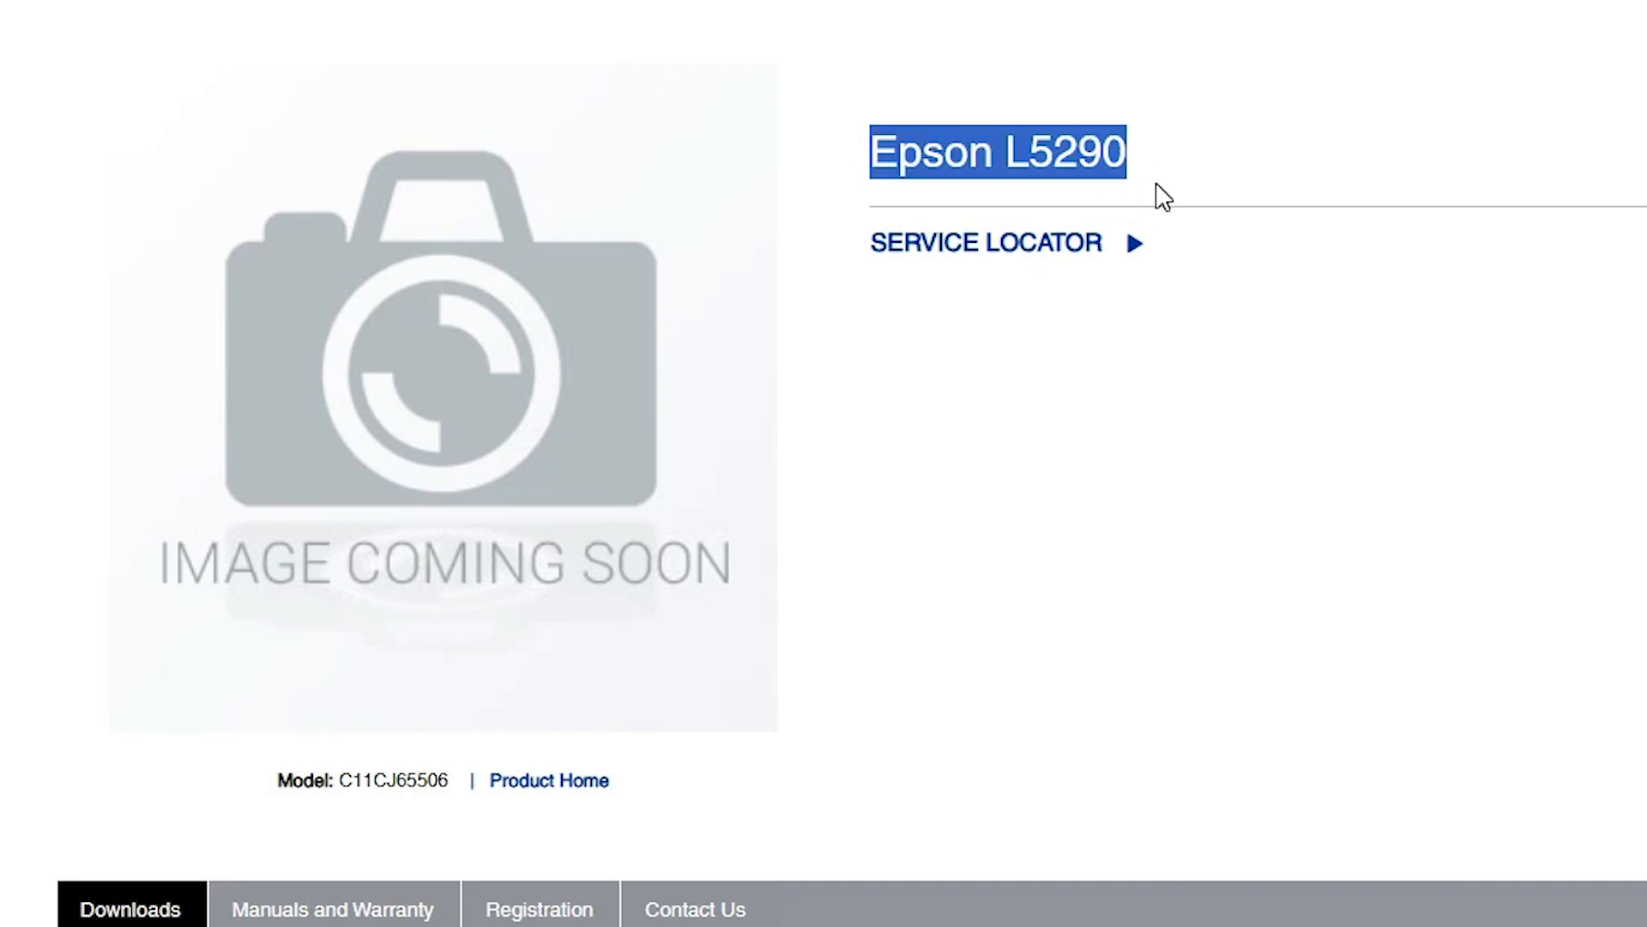
scroll(1036, 601, down, 3)
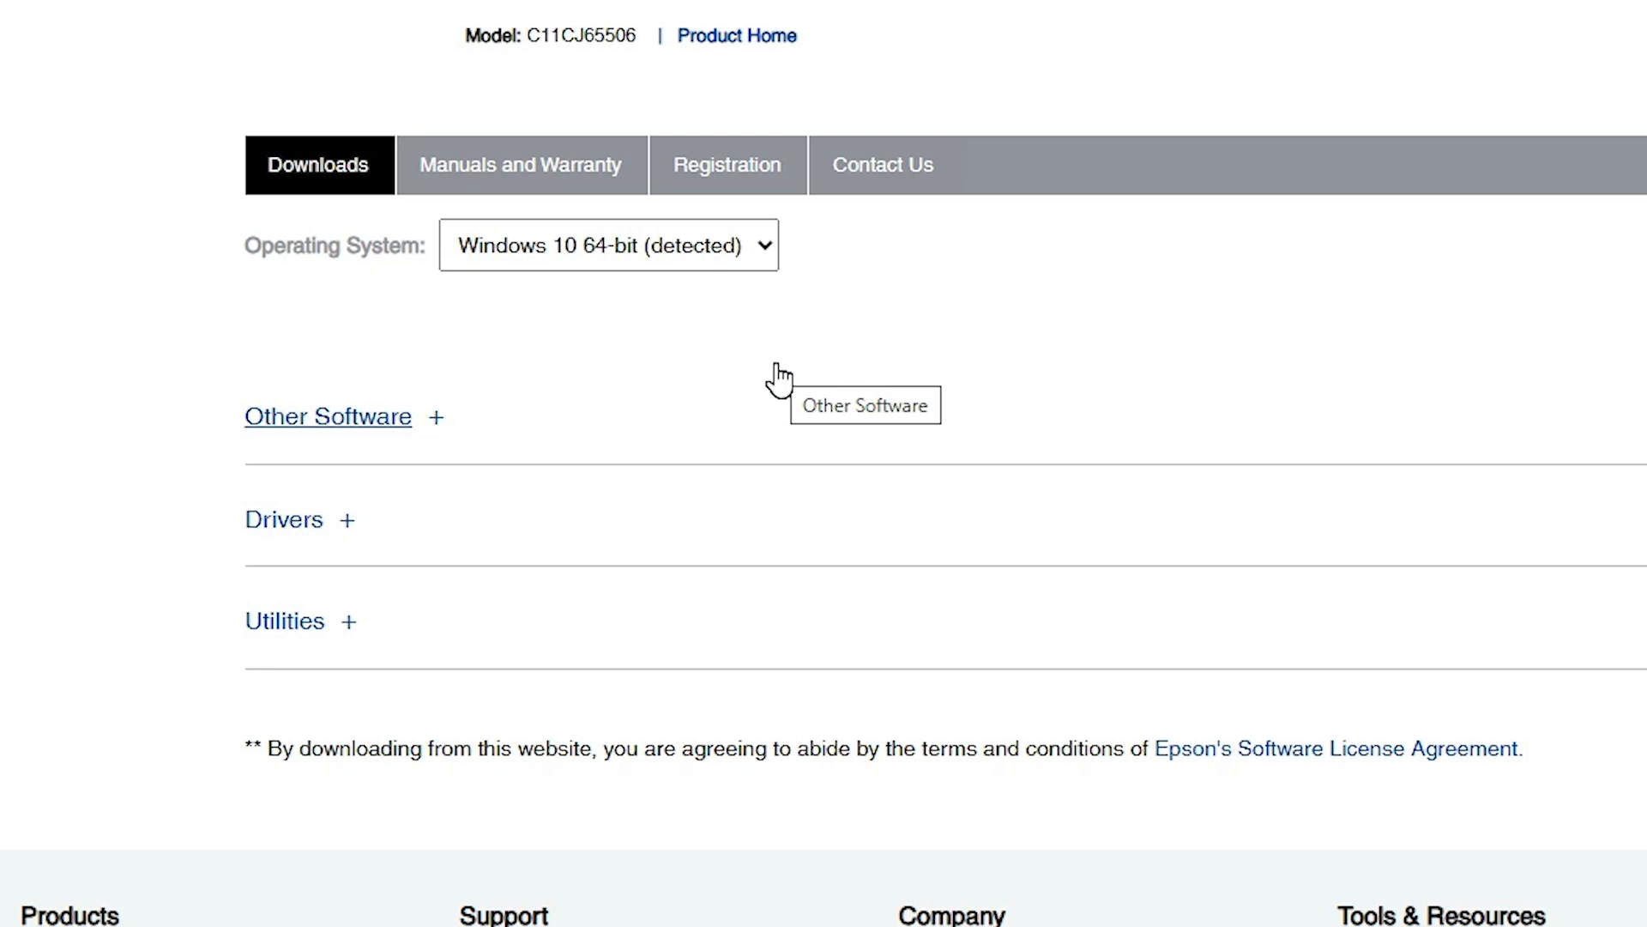
click(684, 261)
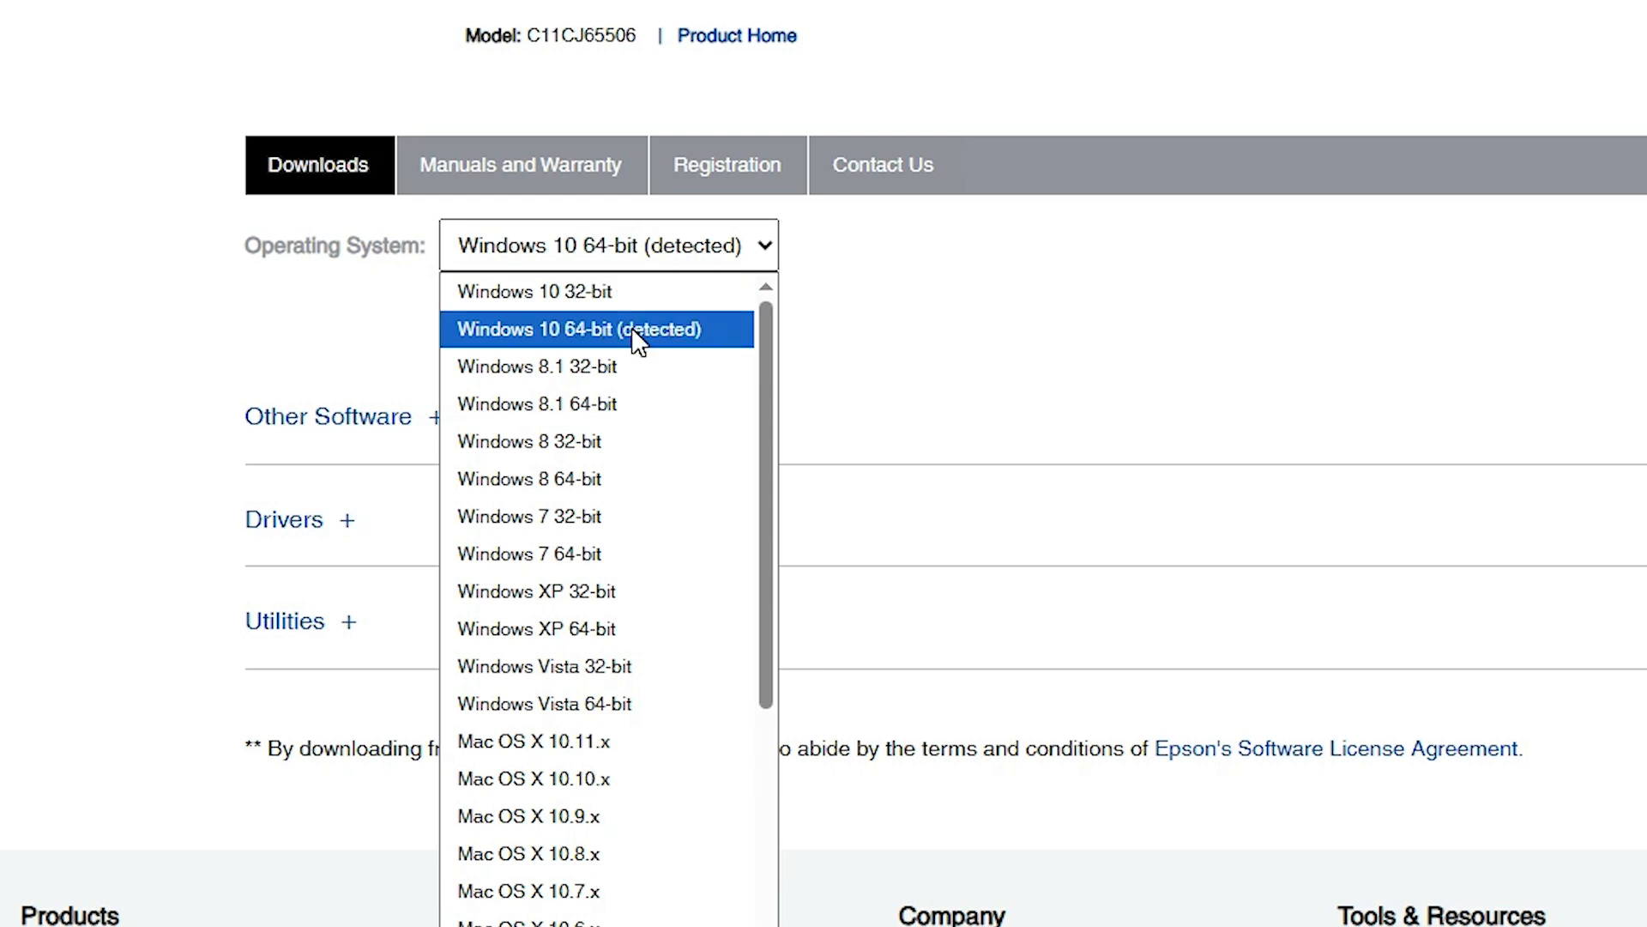
click(1080, 366)
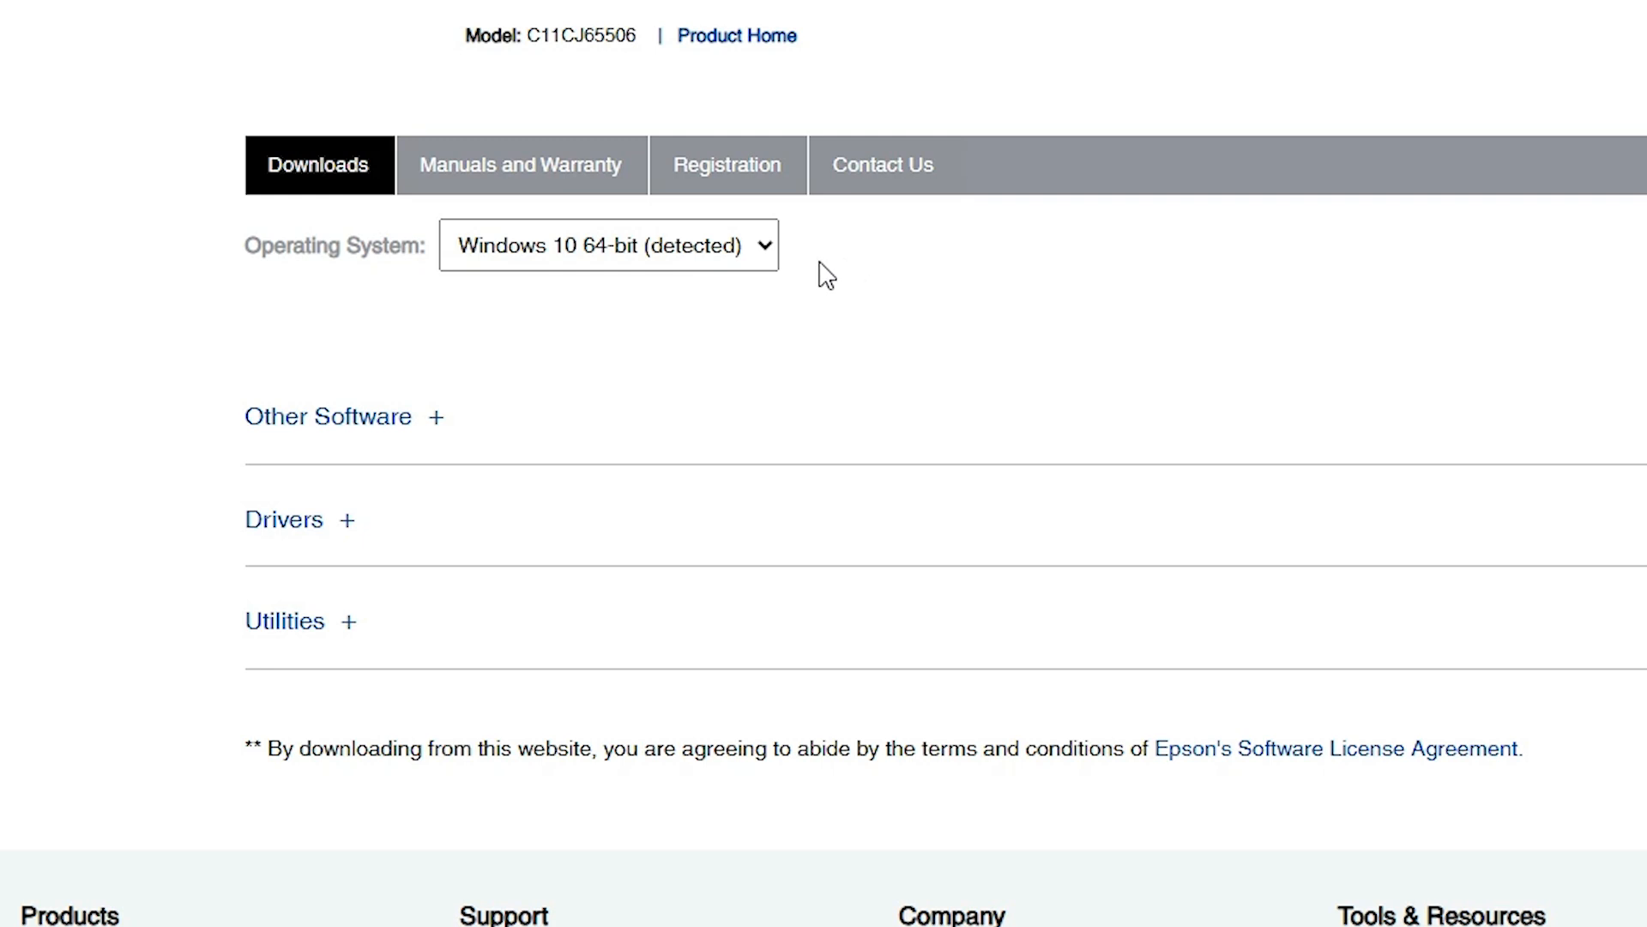
Step: Expand the Drivers section and download the Windows Scan2 Driver Ver. 6.7.81.0
scroll(794, 419, down, 1)
scroll(574, 401, down, 3)
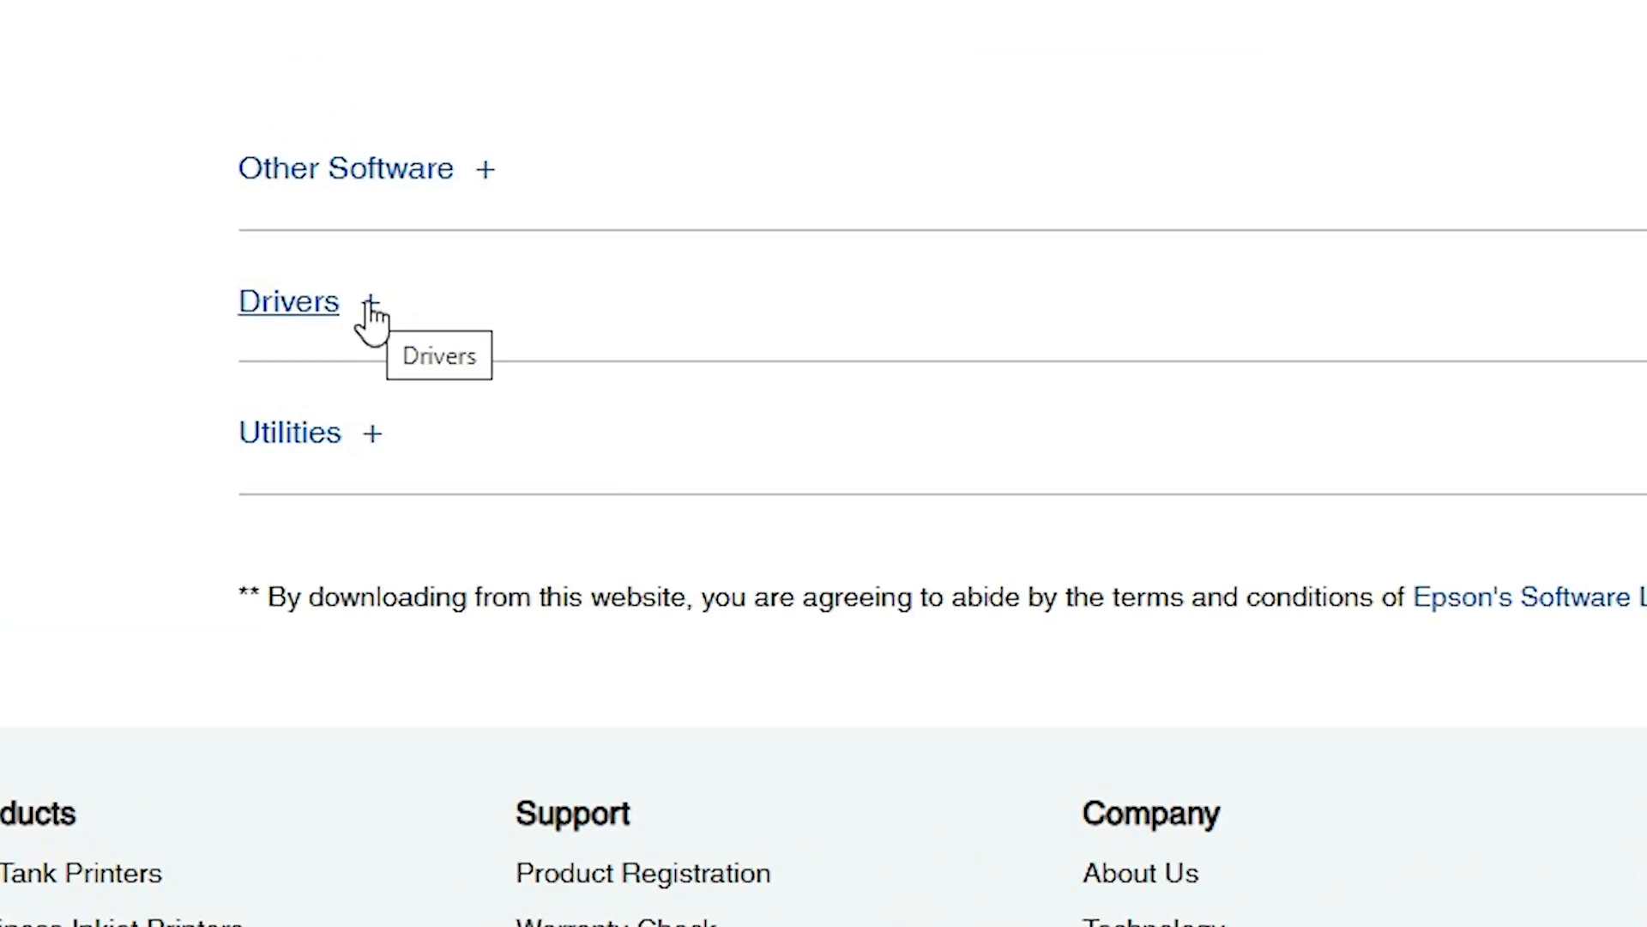
click(371, 306)
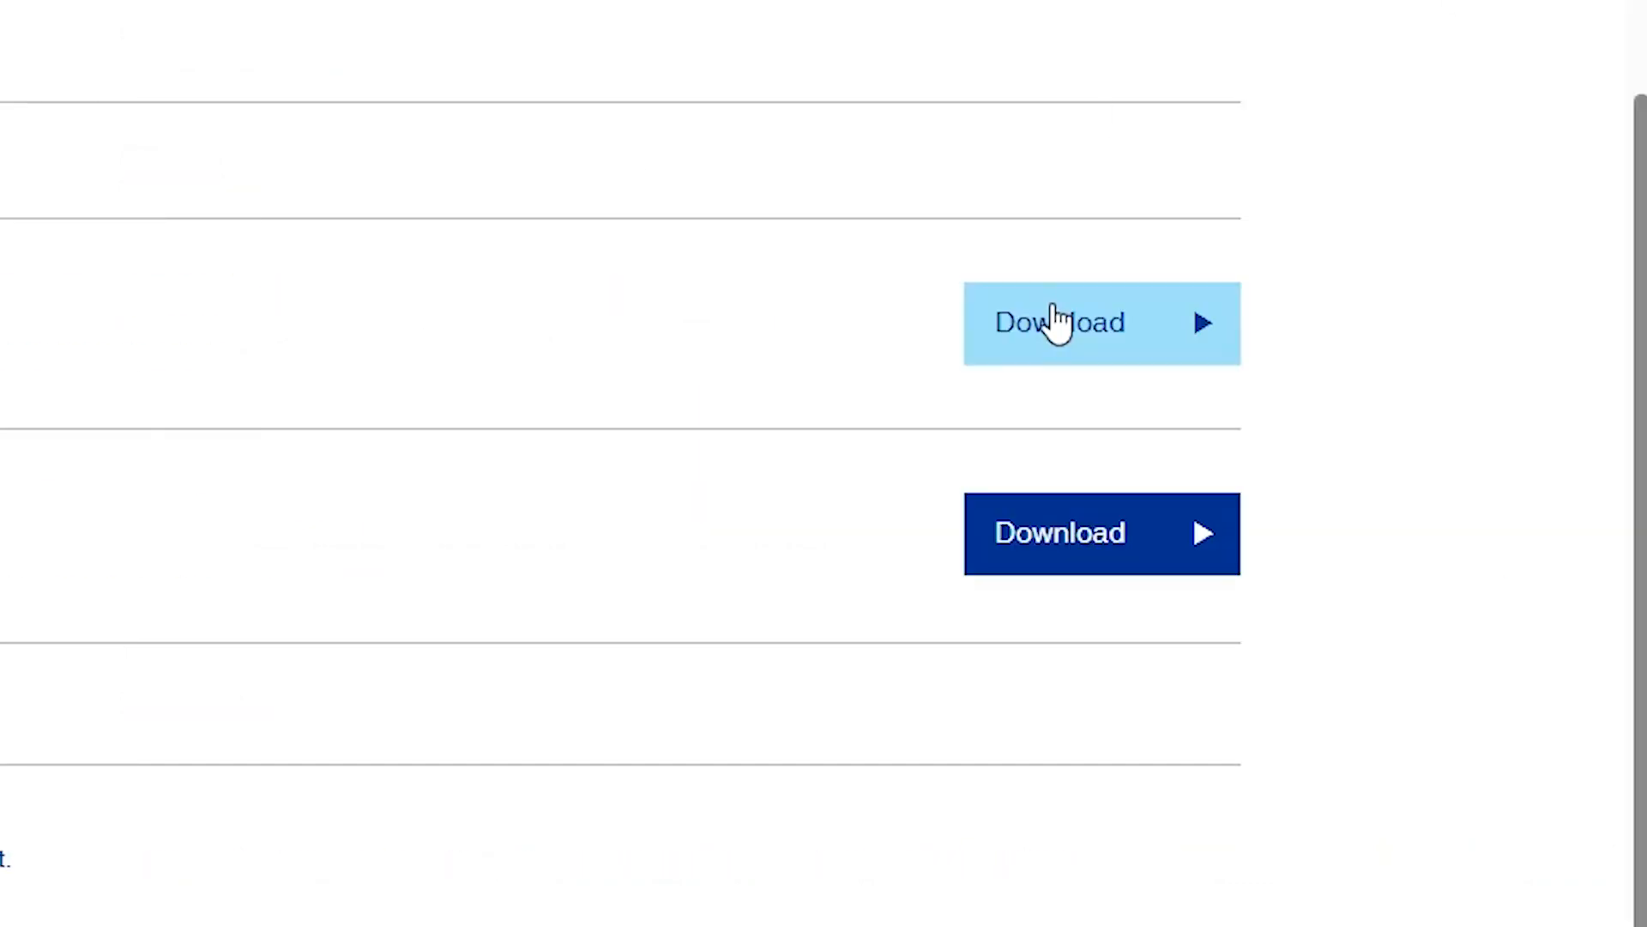
click(1058, 322)
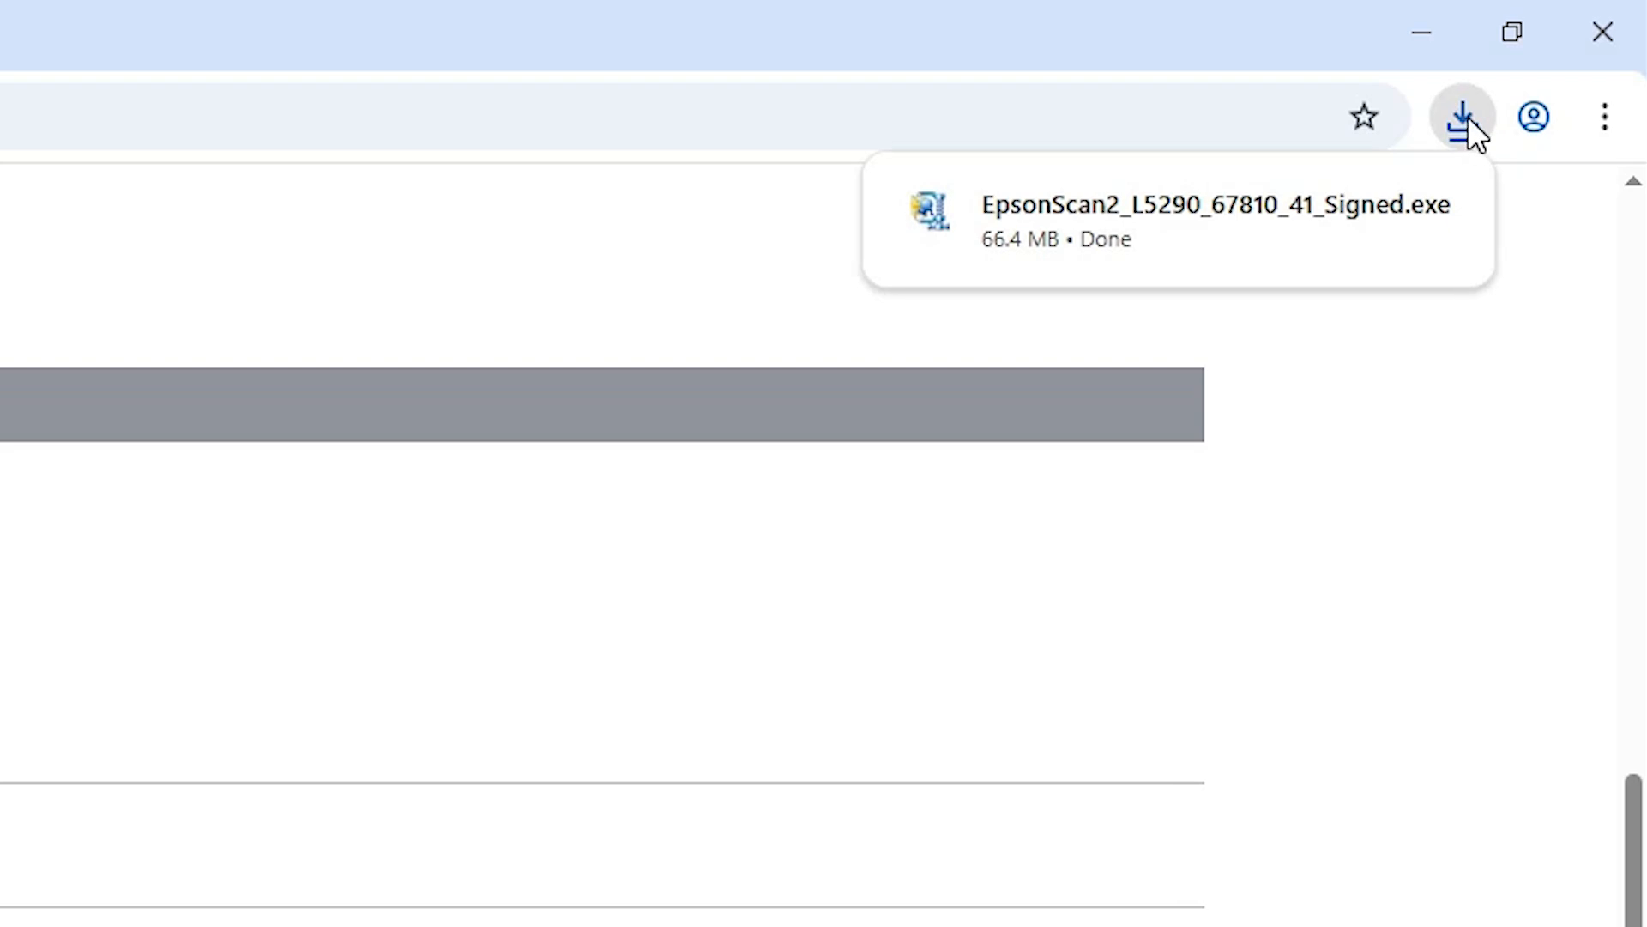
Step: Show the downloaded EpsonScan2_L5290_67810_41_Signed file in its folder, move it to the desktop and close the folder window
click(1355, 213)
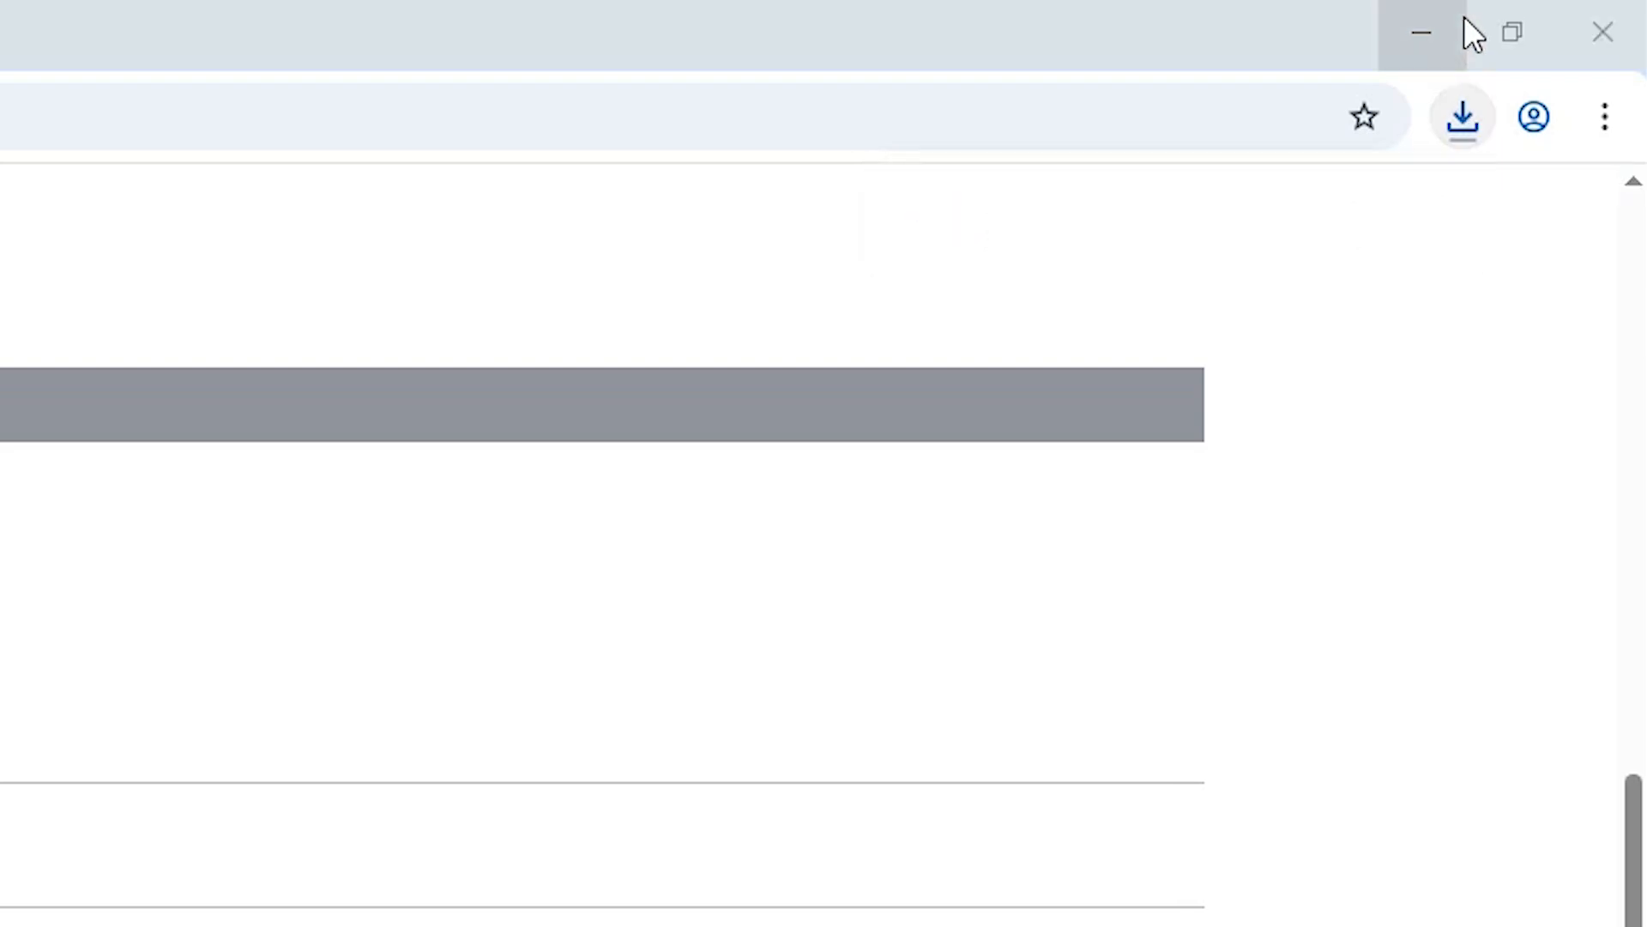
click(1459, 26)
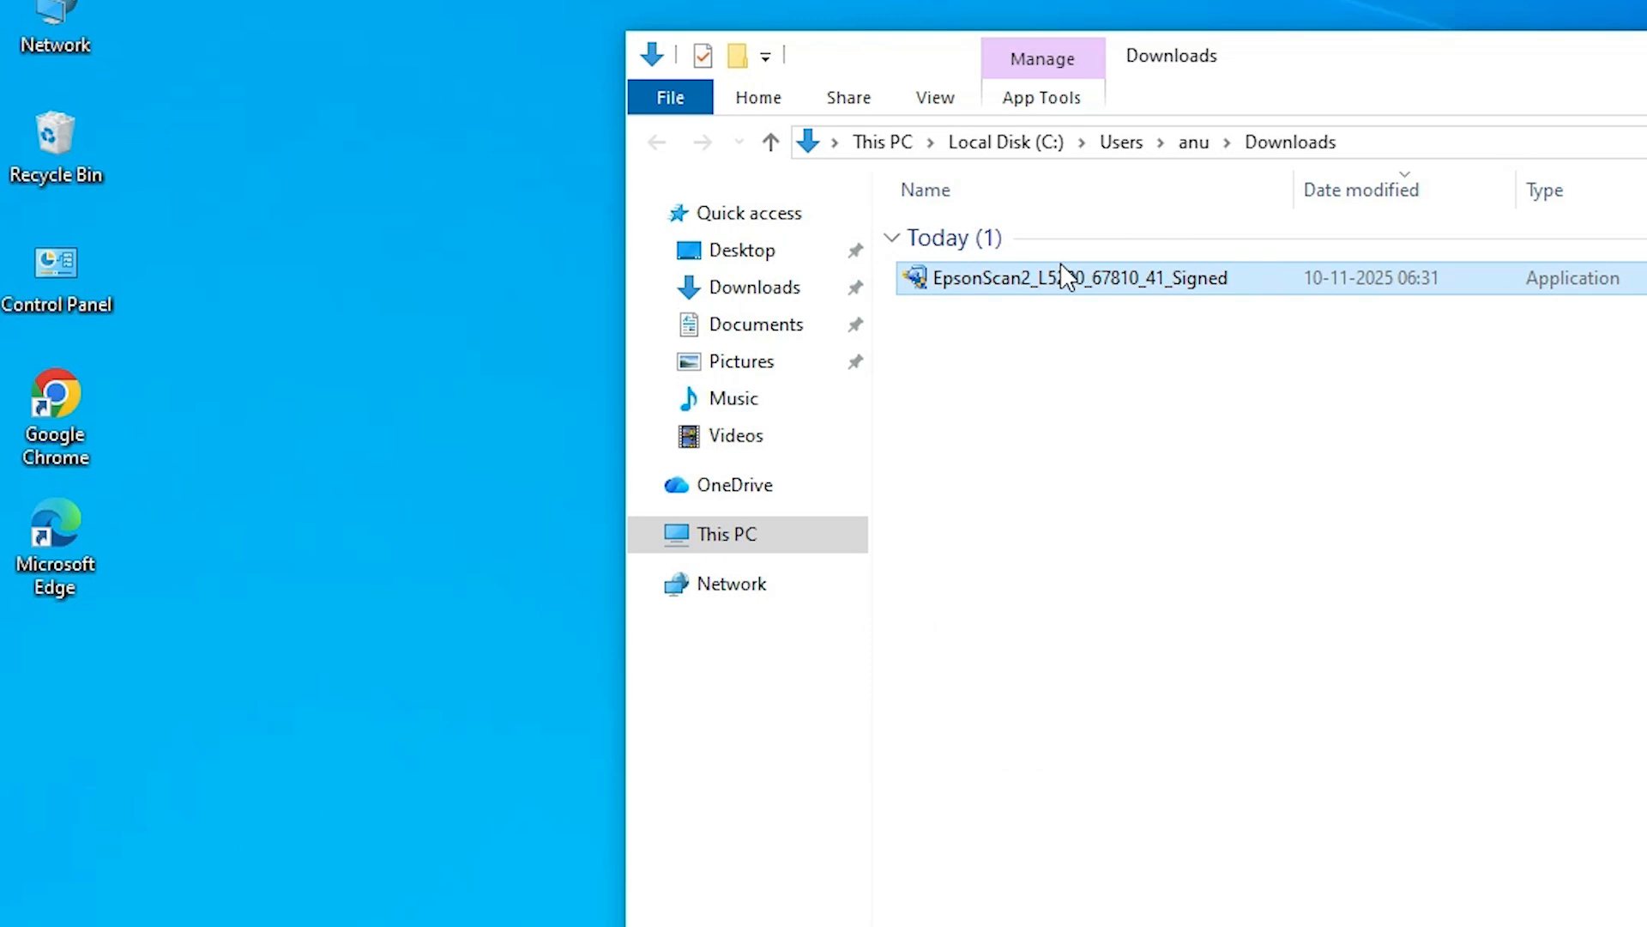
drag(1055, 291, 294, 594)
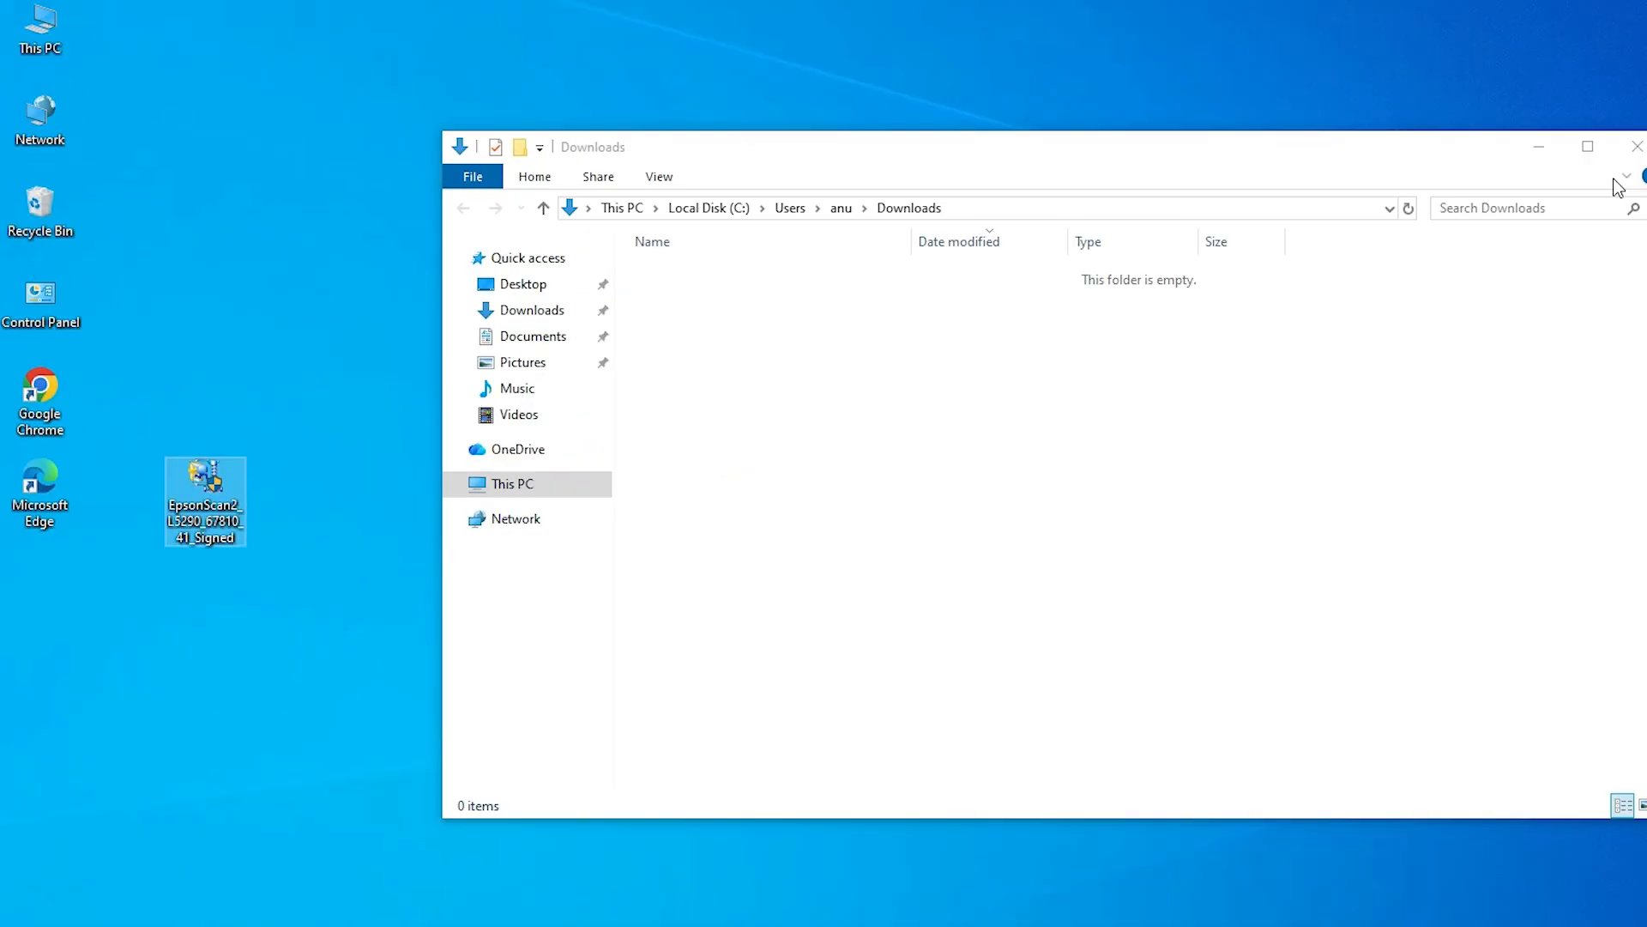
click(1617, 171)
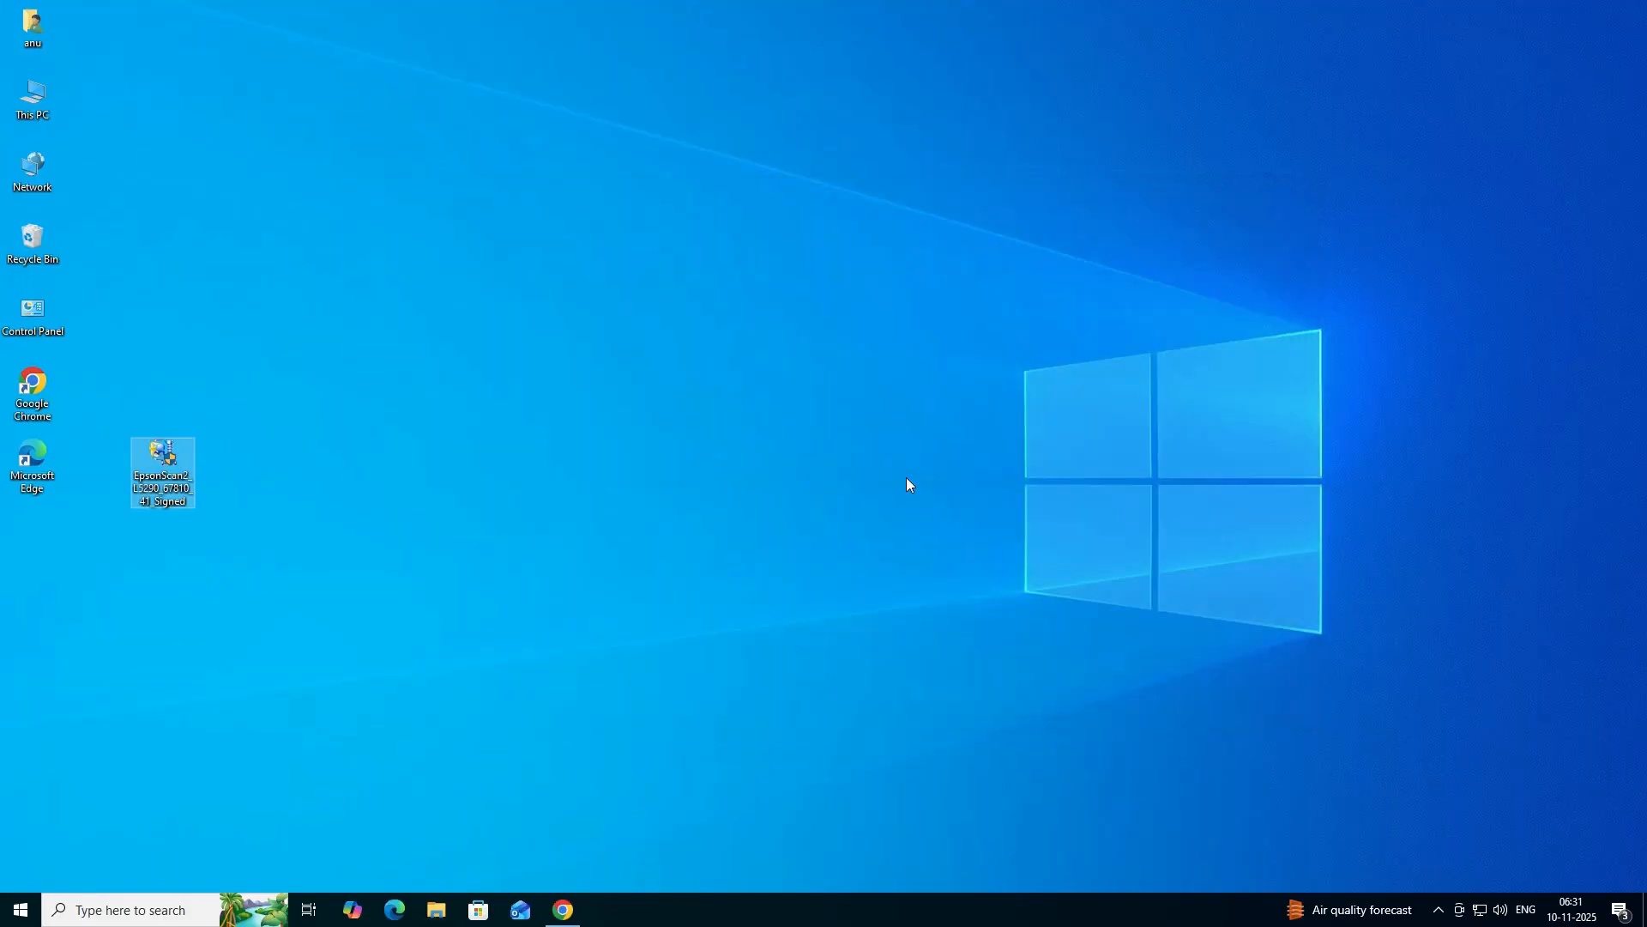
Step: Return to Google Chrome and download the L5290 printer driver, agreeing to the Software License Agreement
click(575, 923)
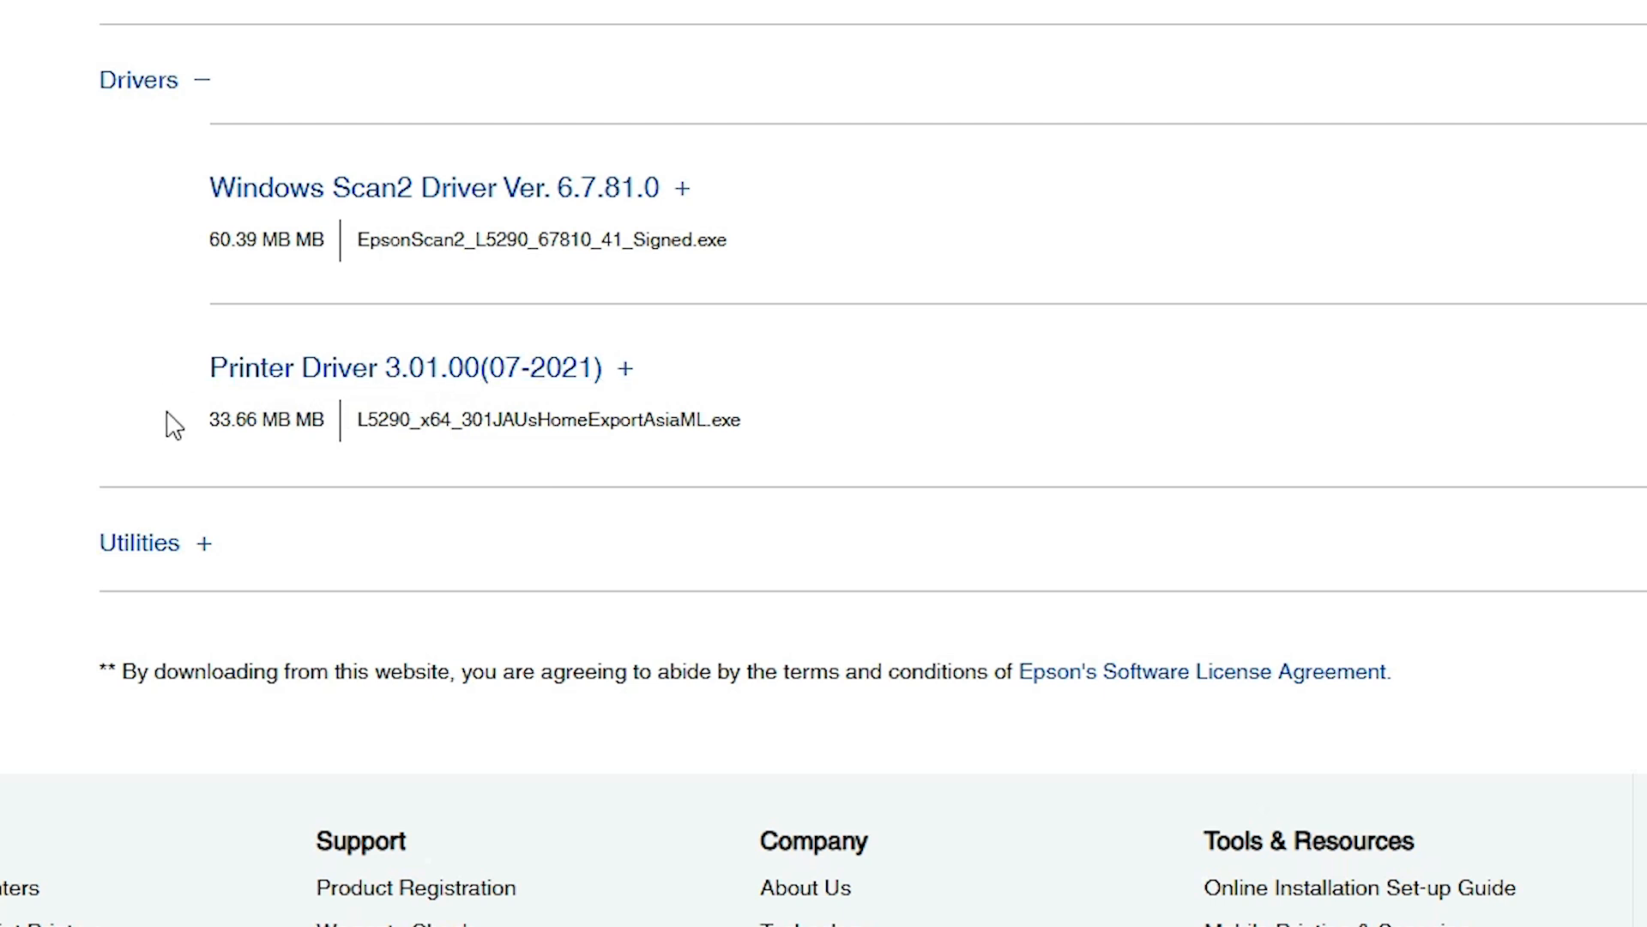
click(1199, 402)
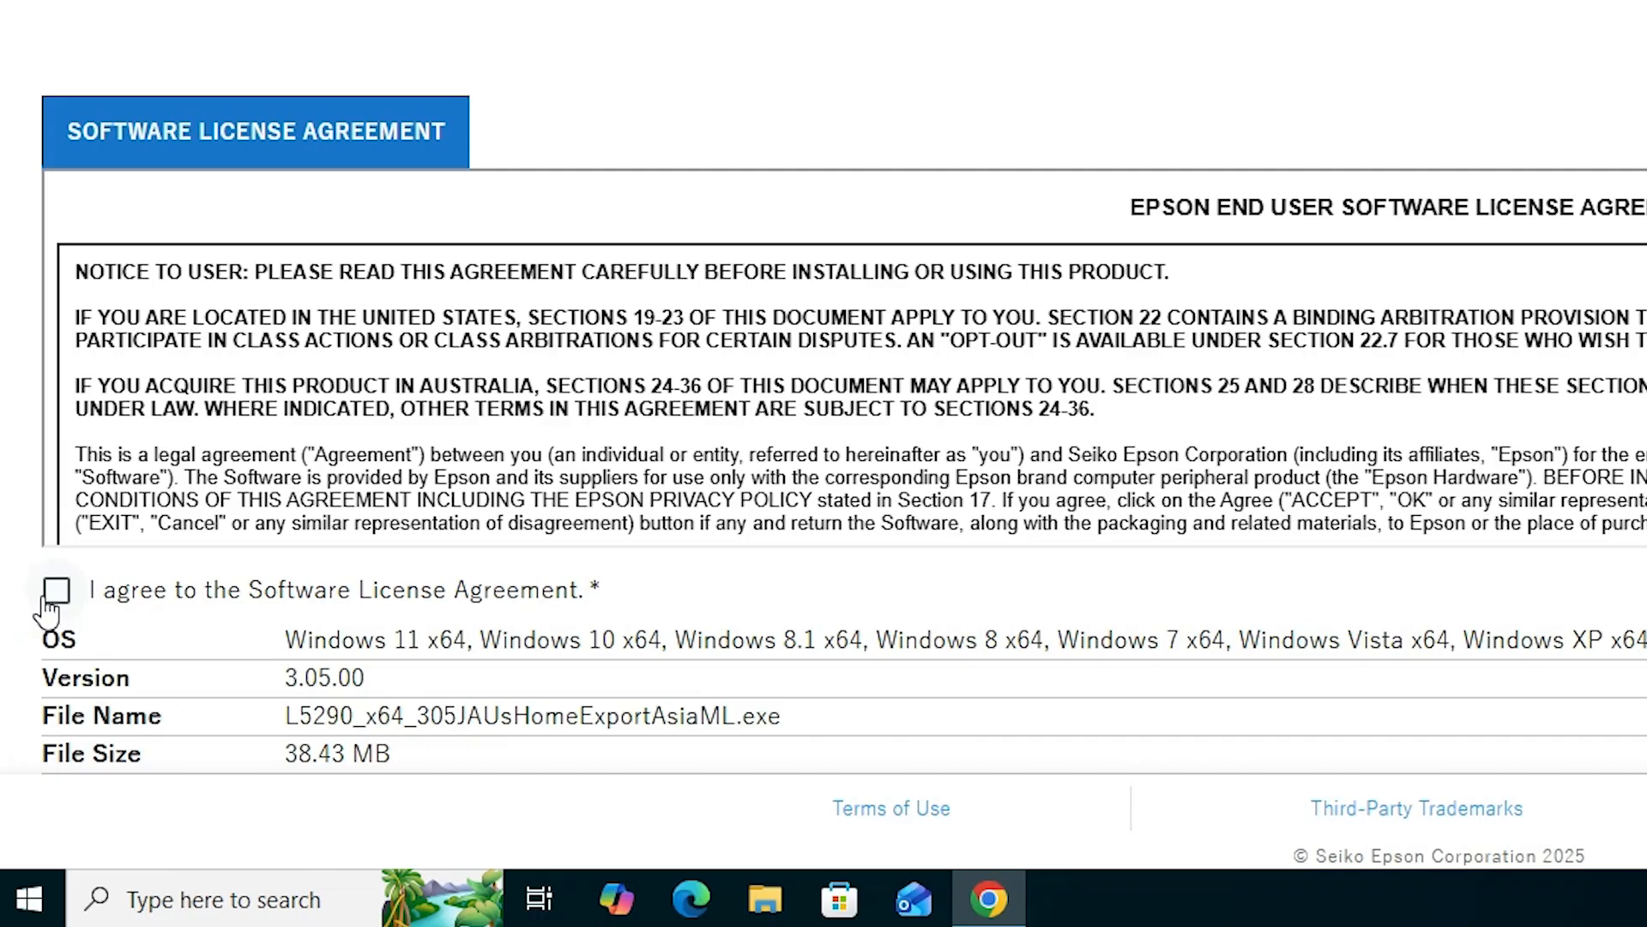
click(55, 592)
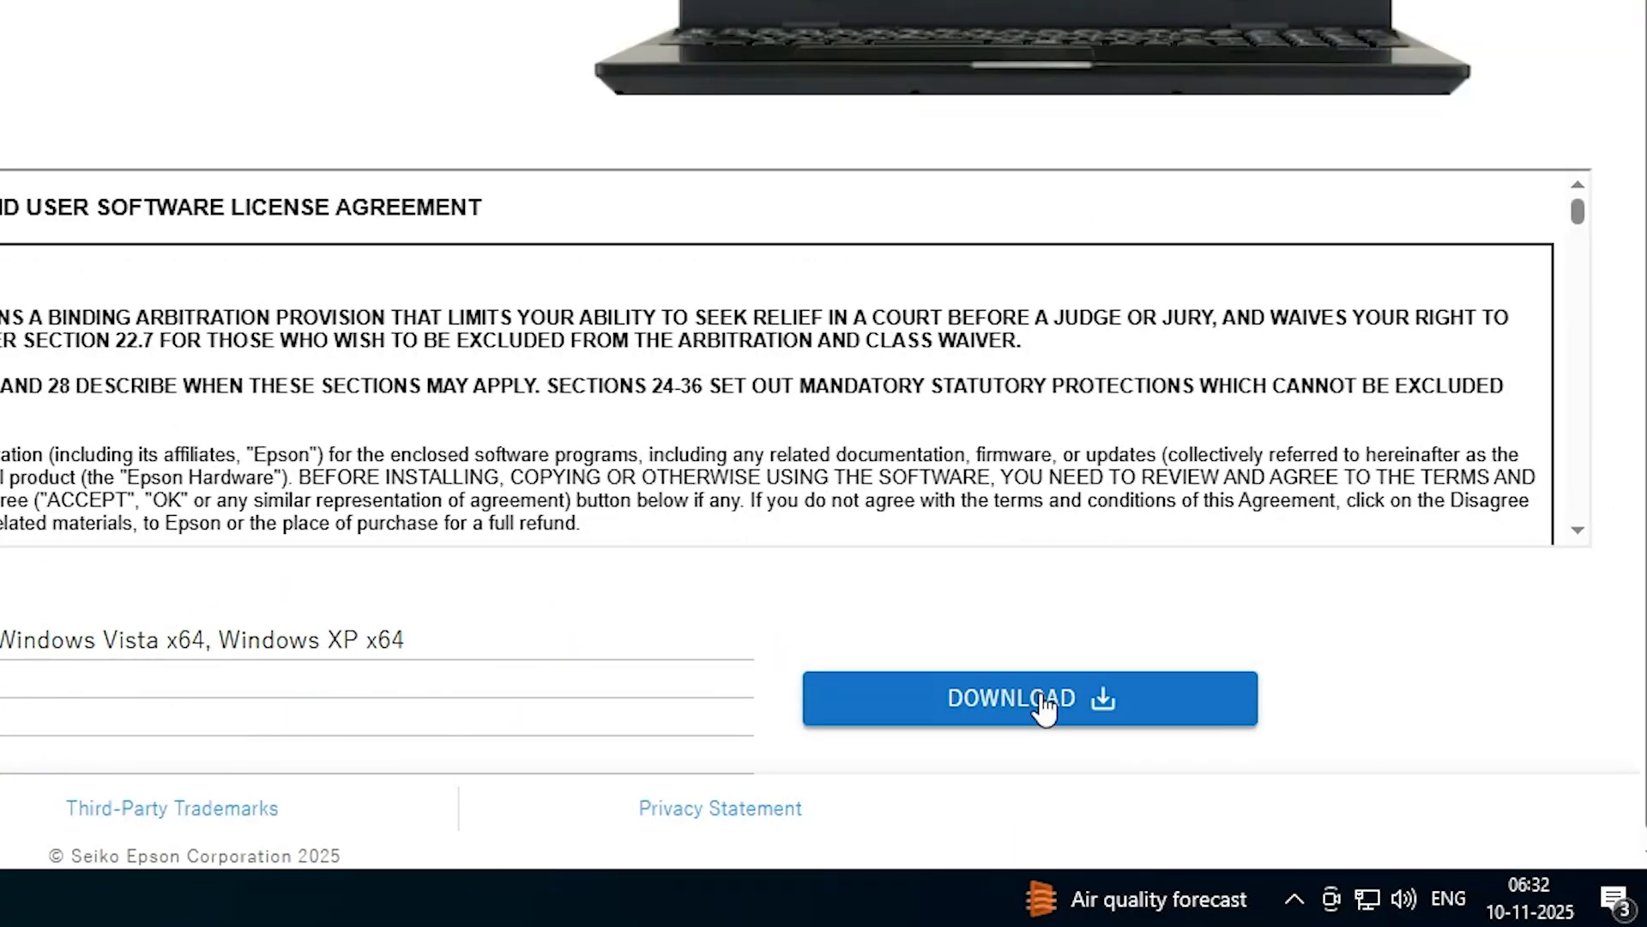
click(1045, 709)
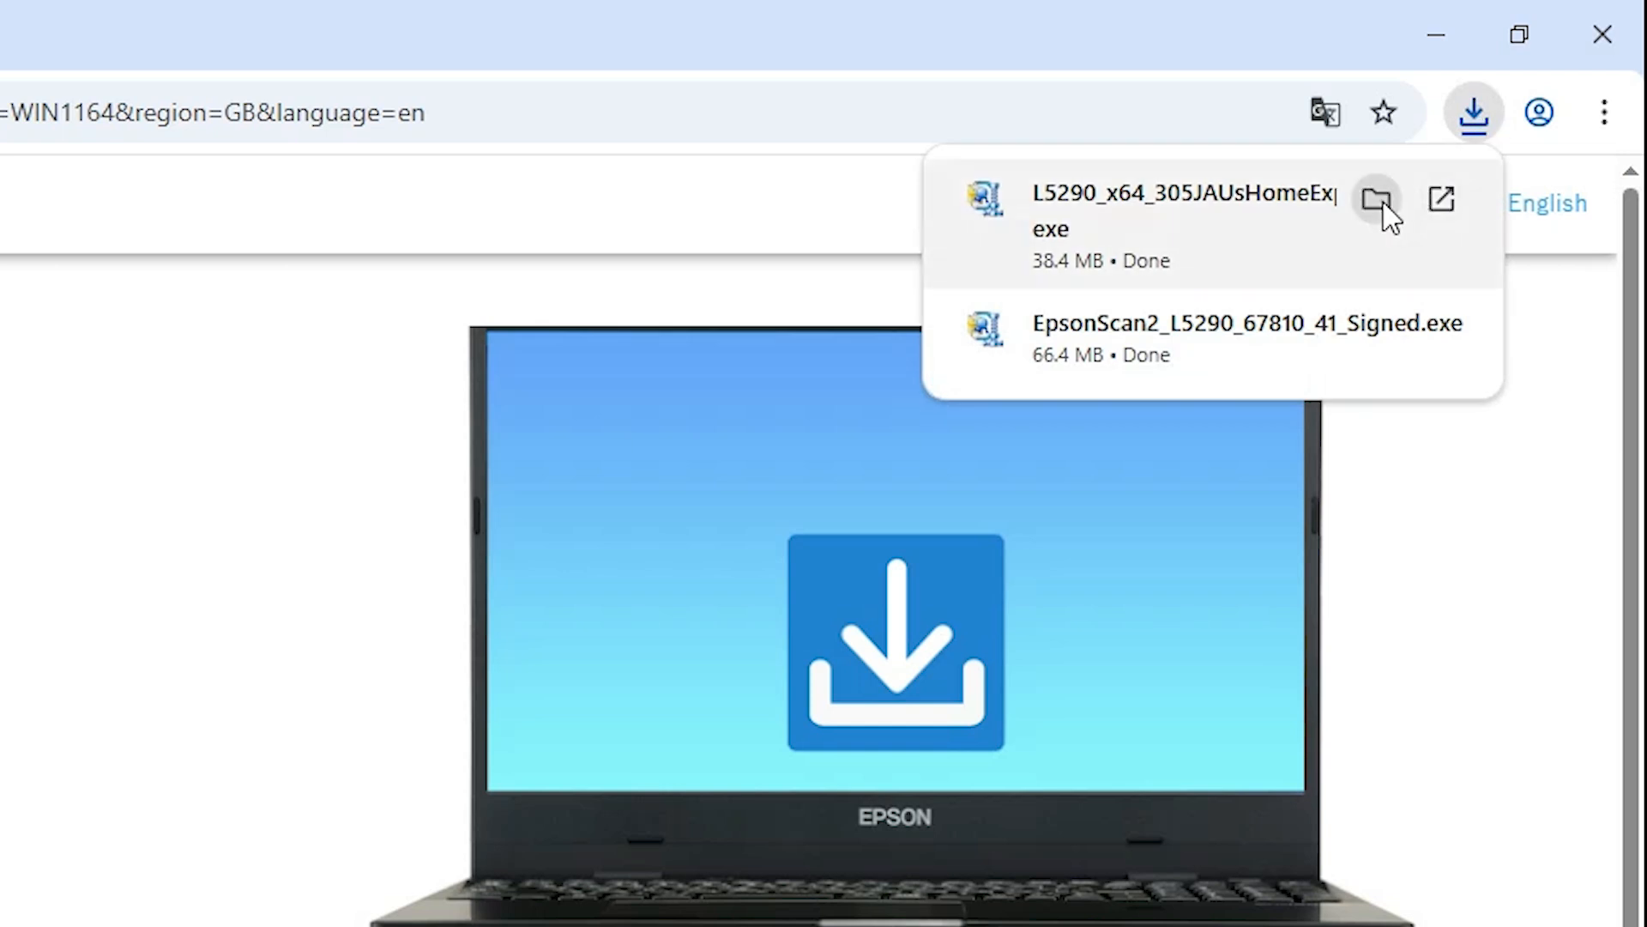
Step: Move the downloaded L5290_x64_305JAUsHomeExportAsiaML file to the desktop, directly below the EpsonScan2 file, and close the Downloads folder
click(1378, 199)
click(1450, 38)
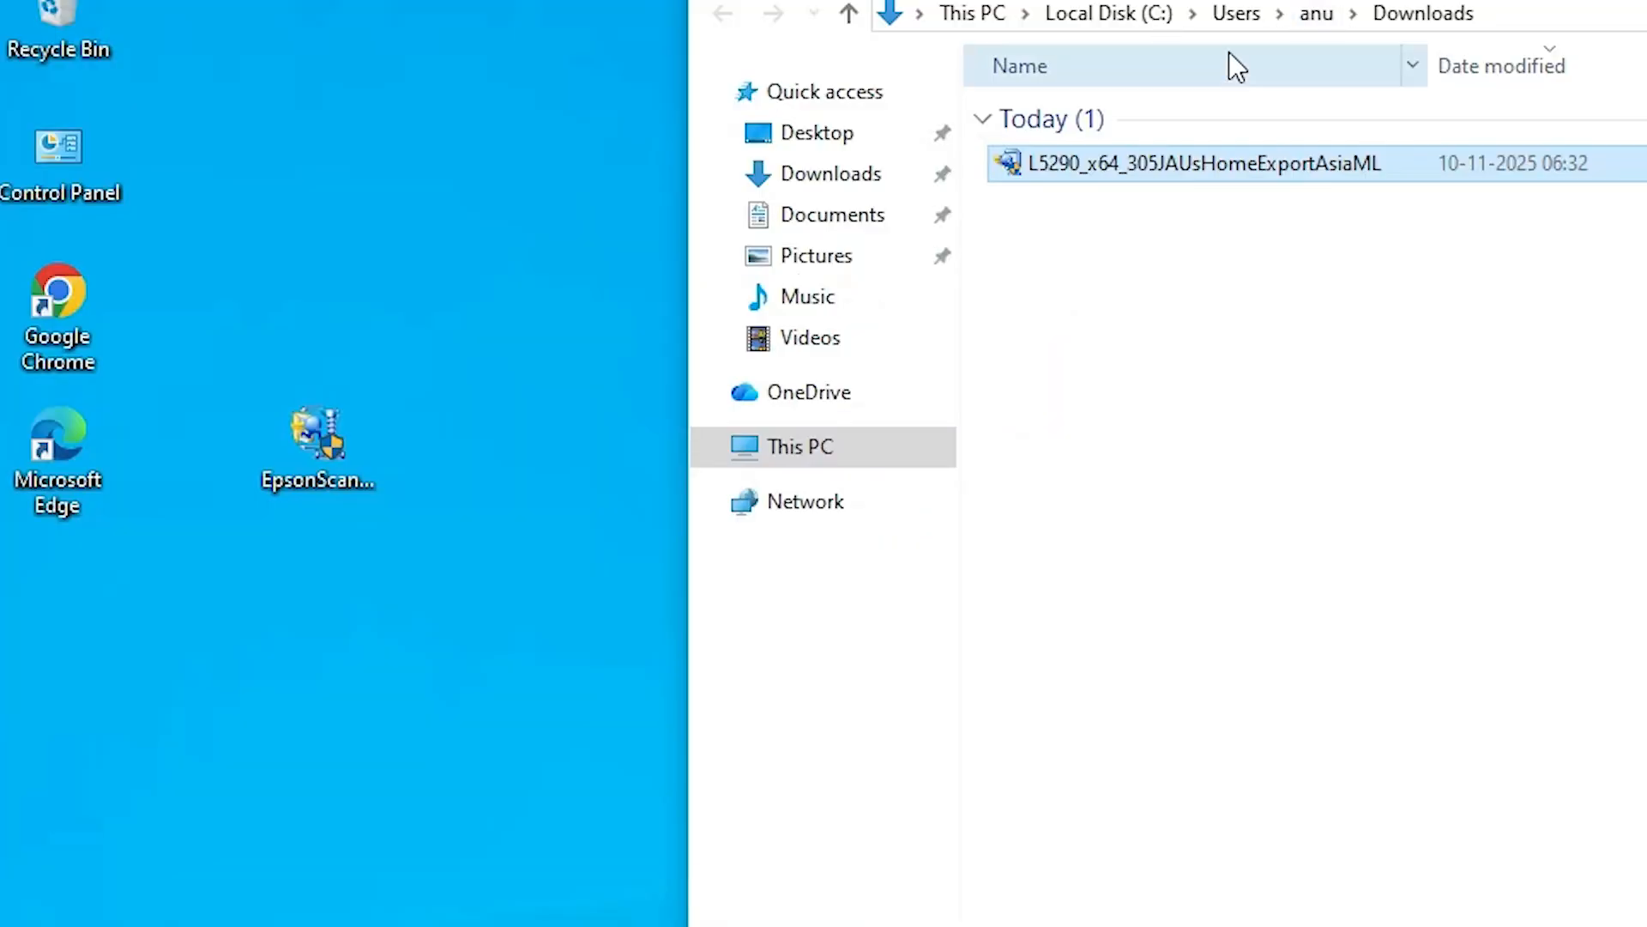
drag(1141, 162, 329, 703)
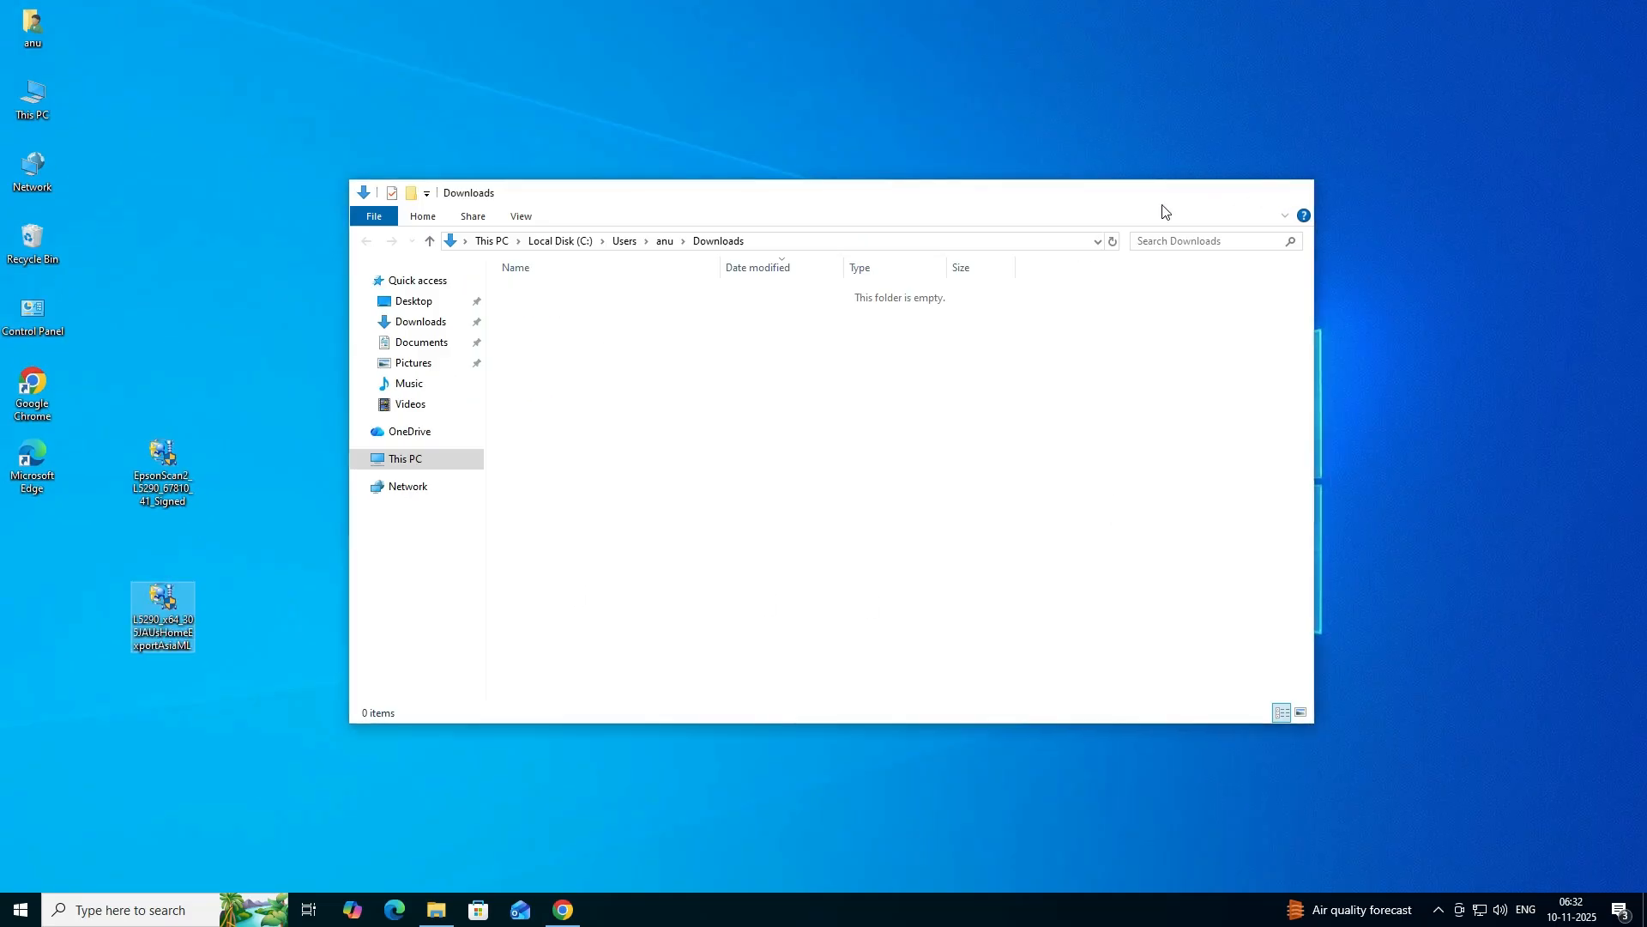
click(1300, 192)
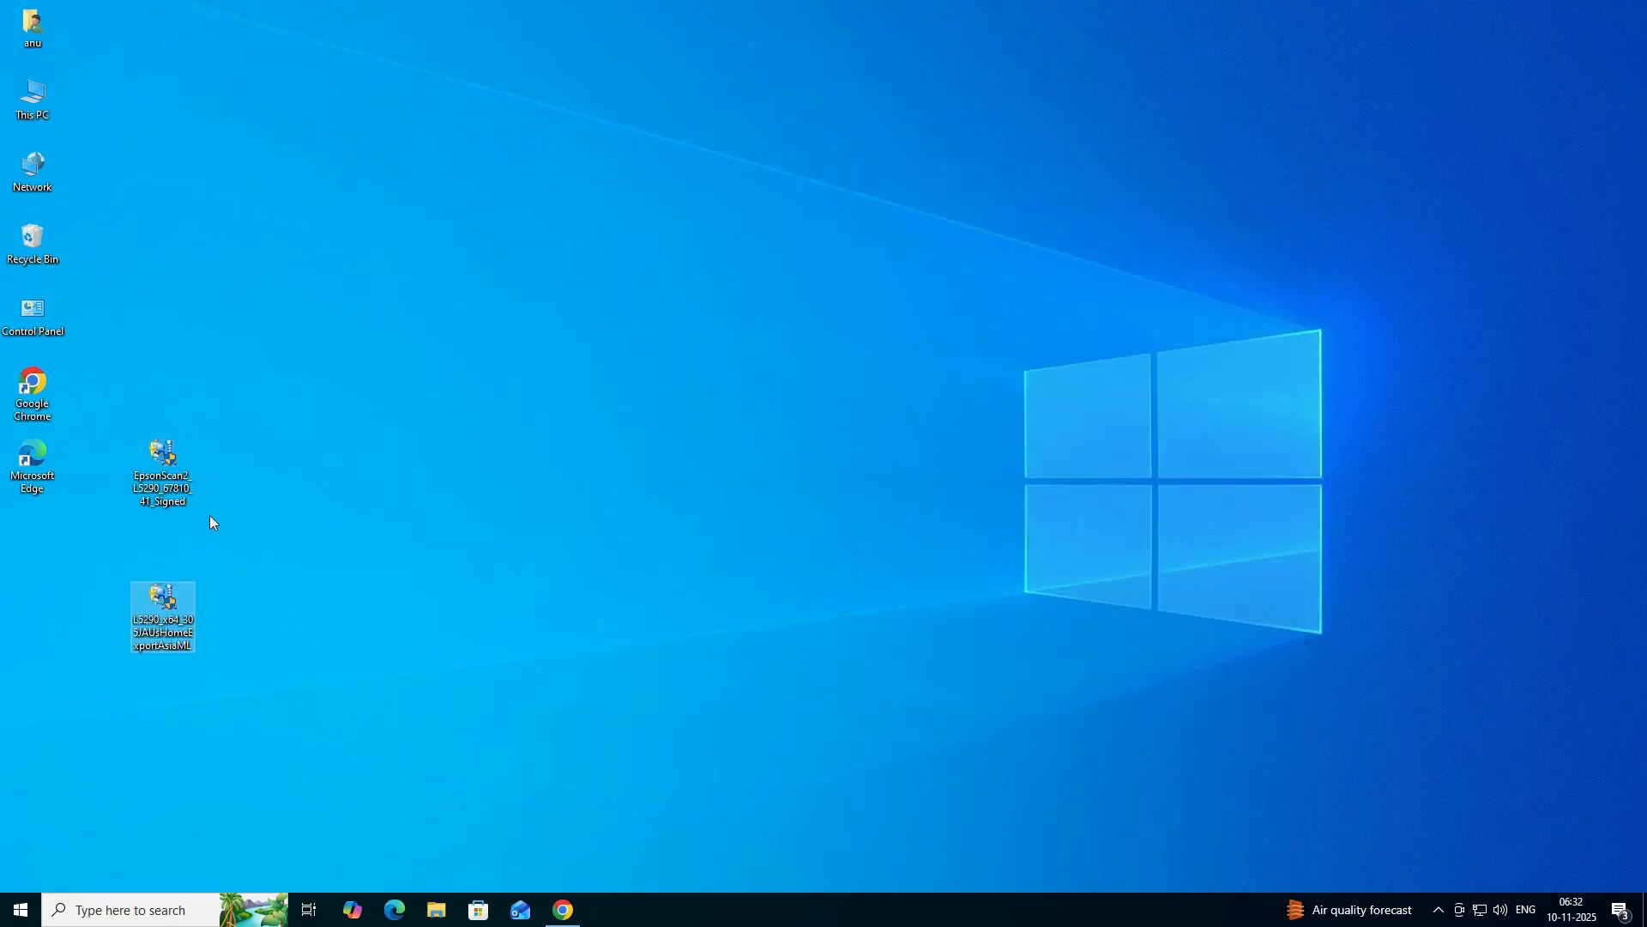
drag(163, 609, 164, 540)
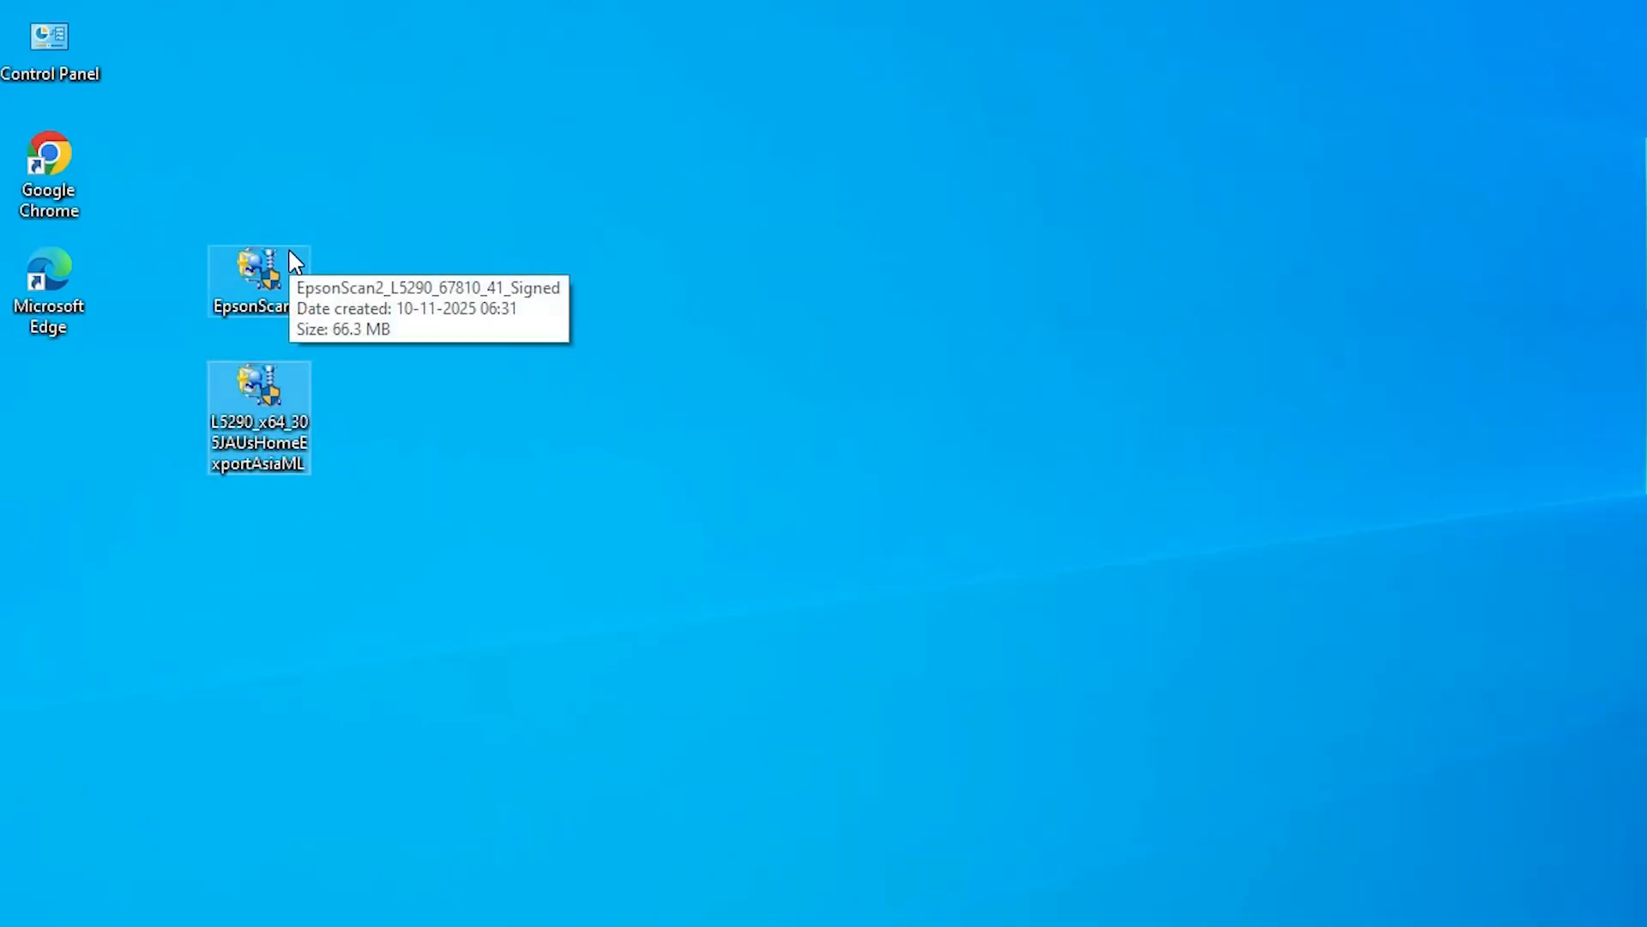
Step: Extract the L5290_x64_305JAUsHomeExportAsiaML installer with WinRAR into a folder of the same name on the desktop
click(291, 250)
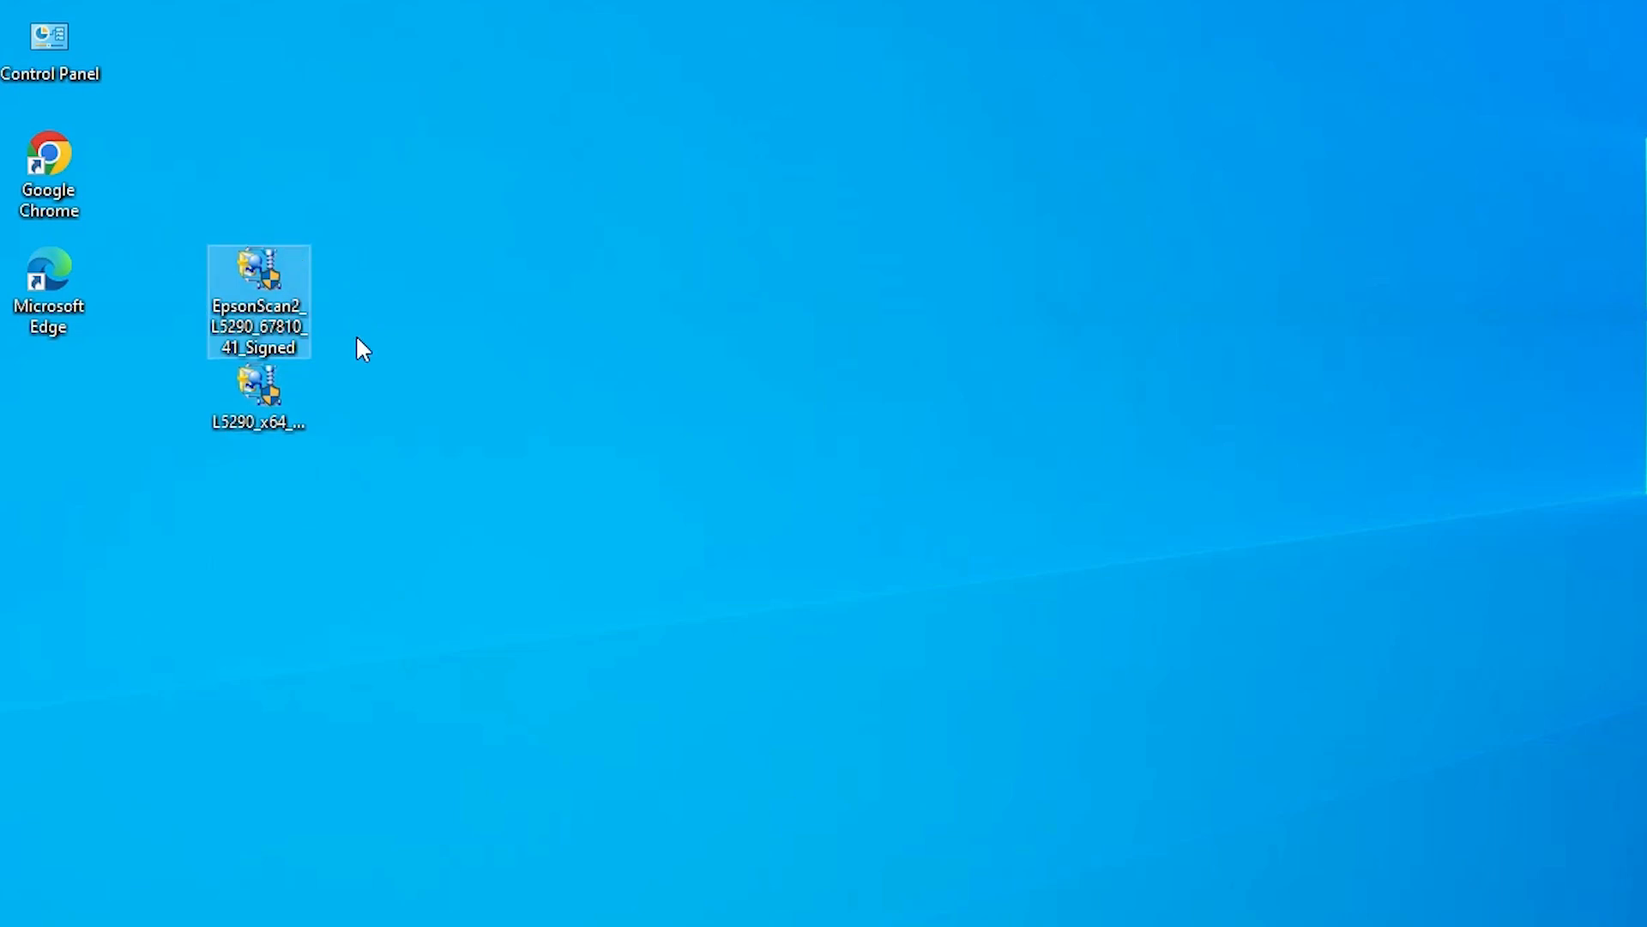
click(301, 410)
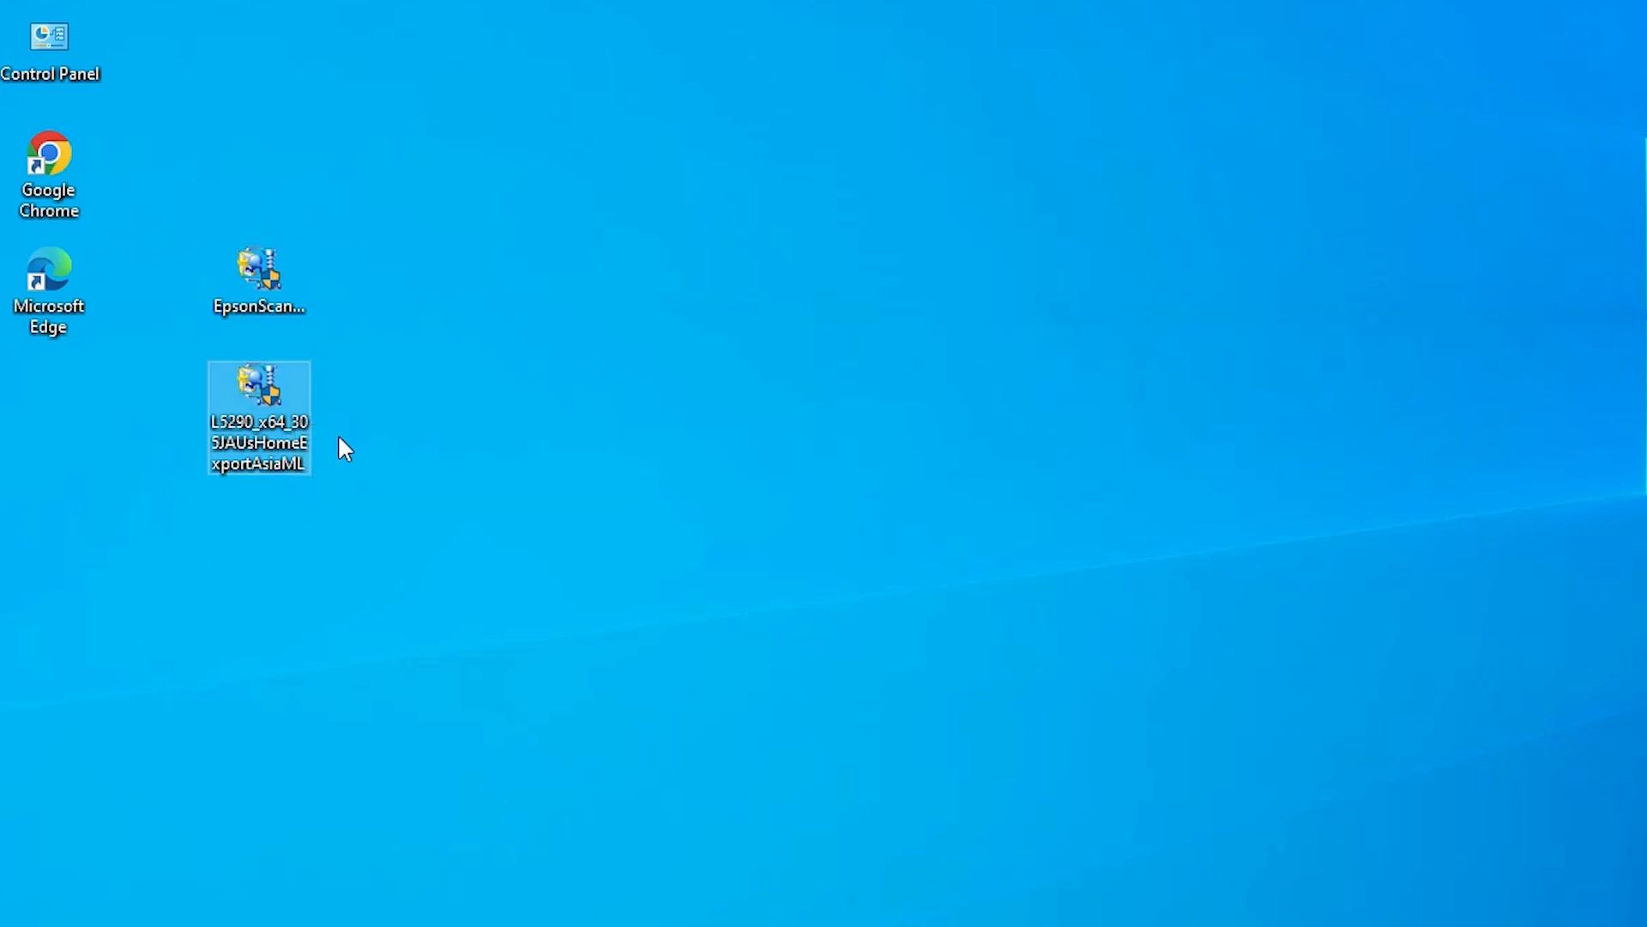
right_click(277, 417)
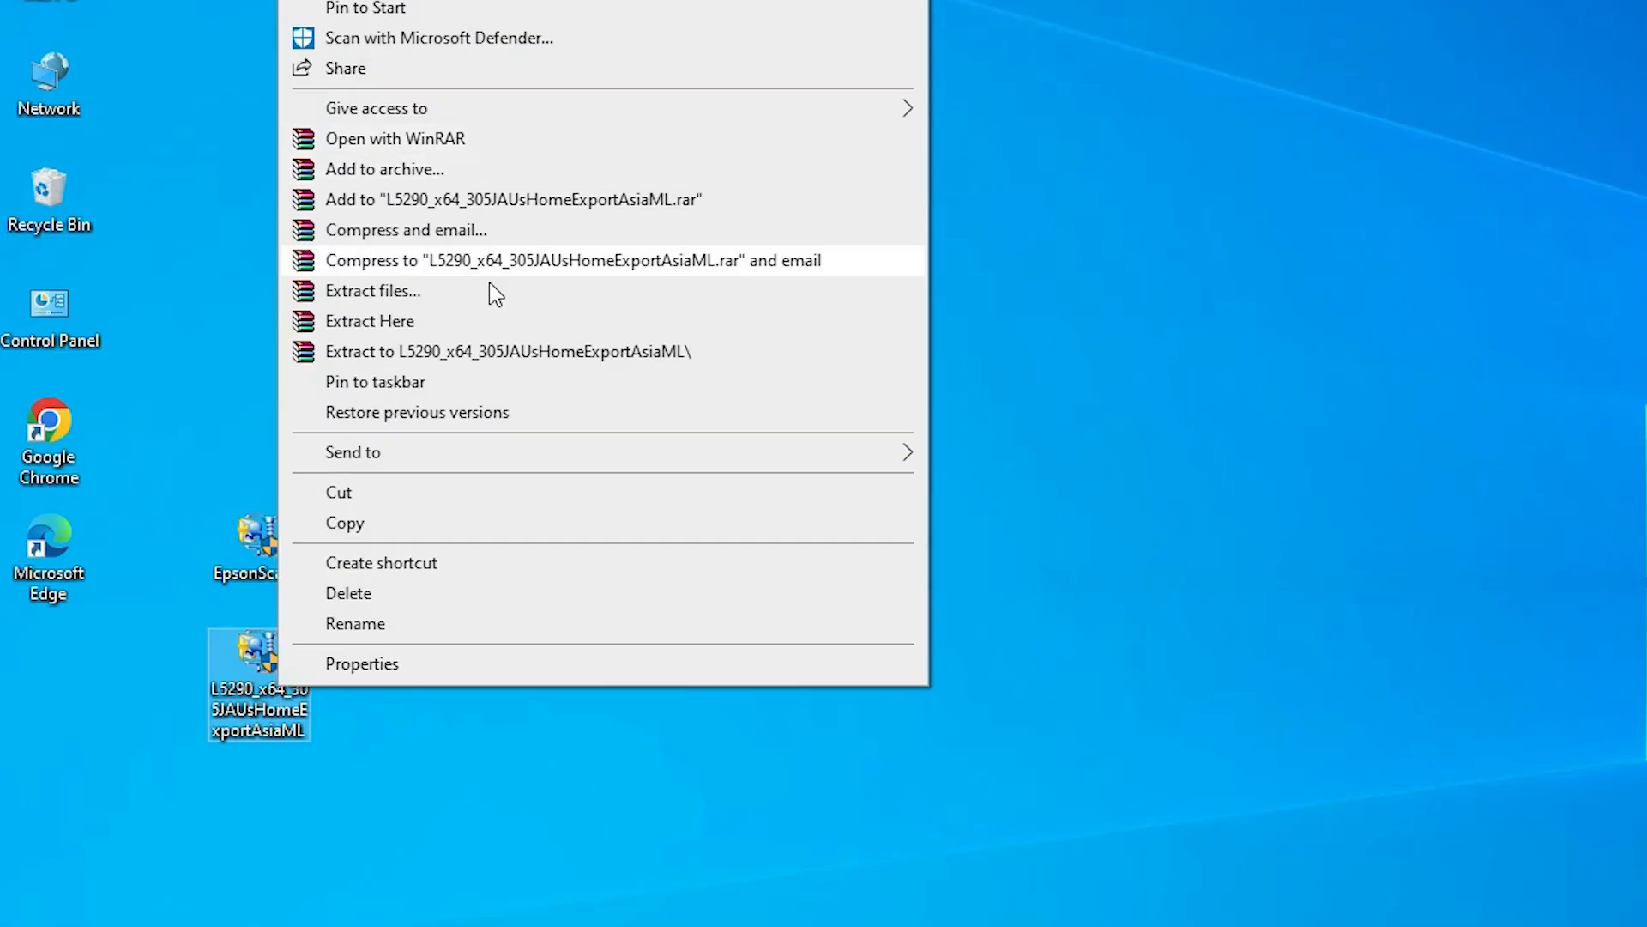
click(438, 296)
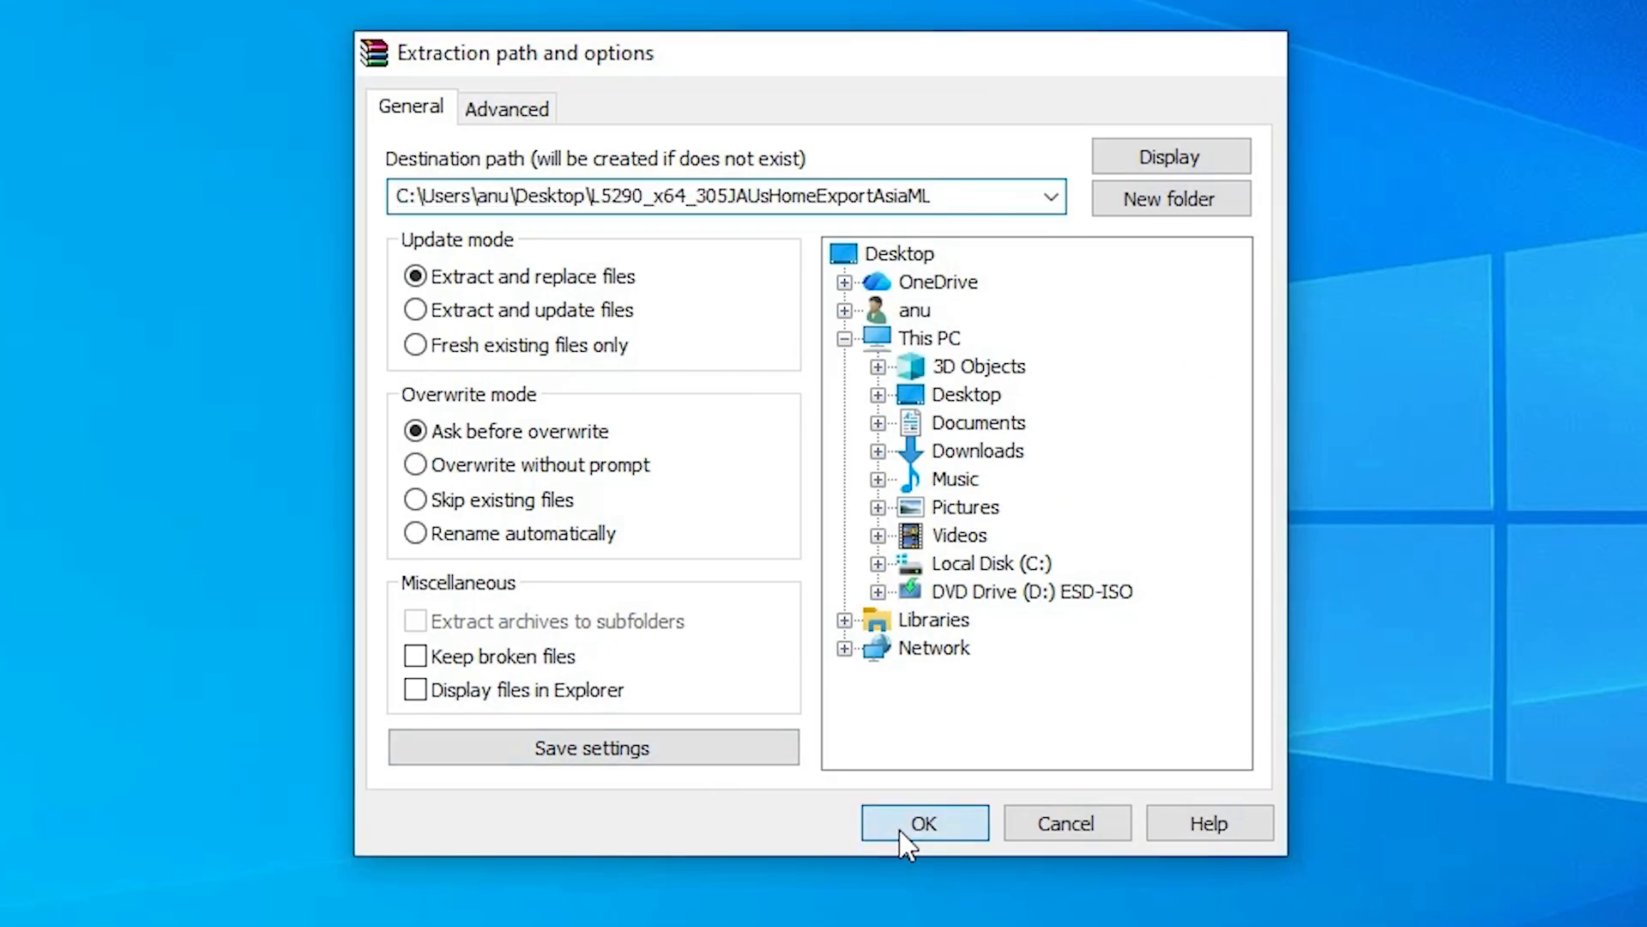
click(903, 825)
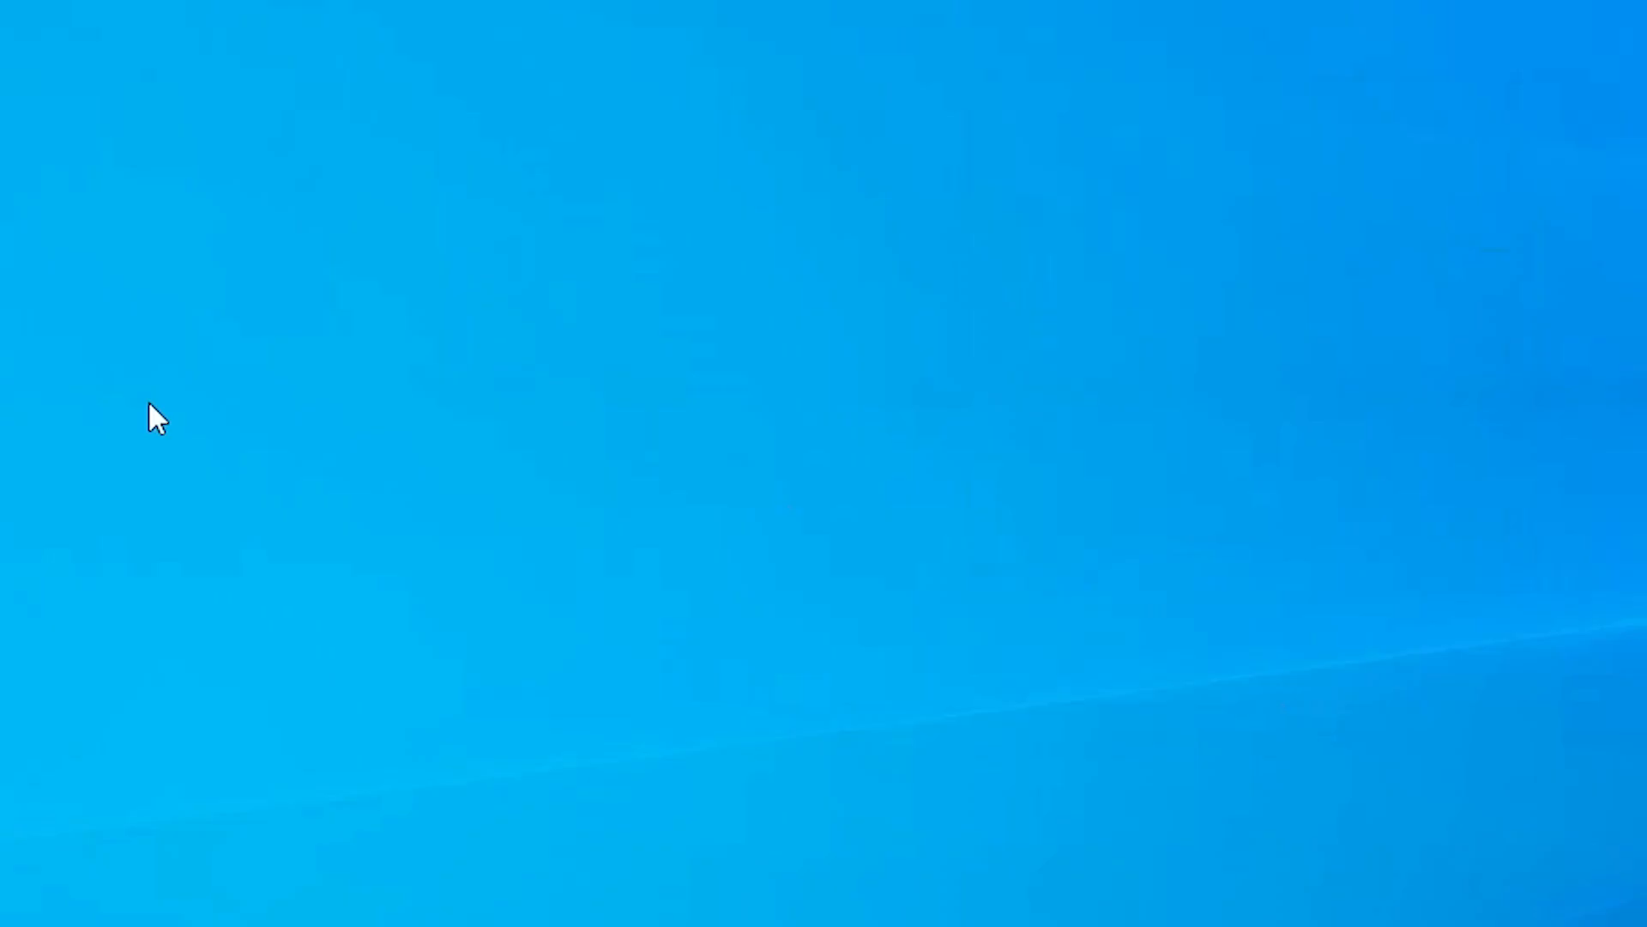
Step: Place the extracted L5290_x64_305JAUsHomeExportAsiaML folder below the two installers on the desktop and open it
drag(59, 572, 309, 393)
click(57, 386)
drag(49, 382, 339, 508)
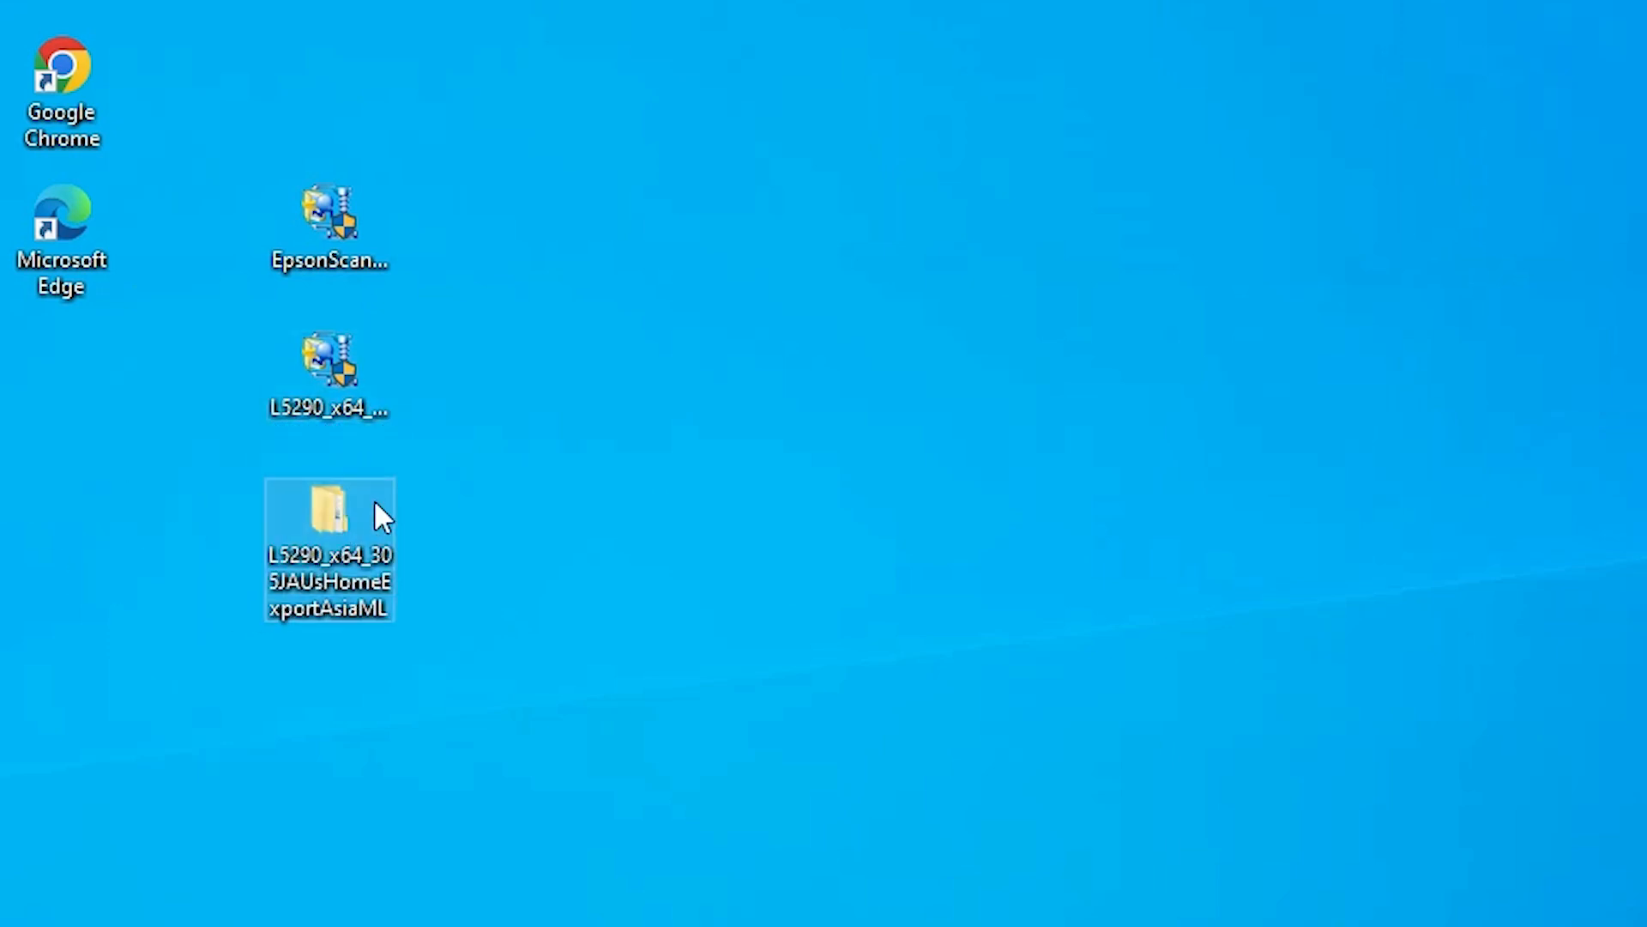
click(417, 533)
double_click(374, 559)
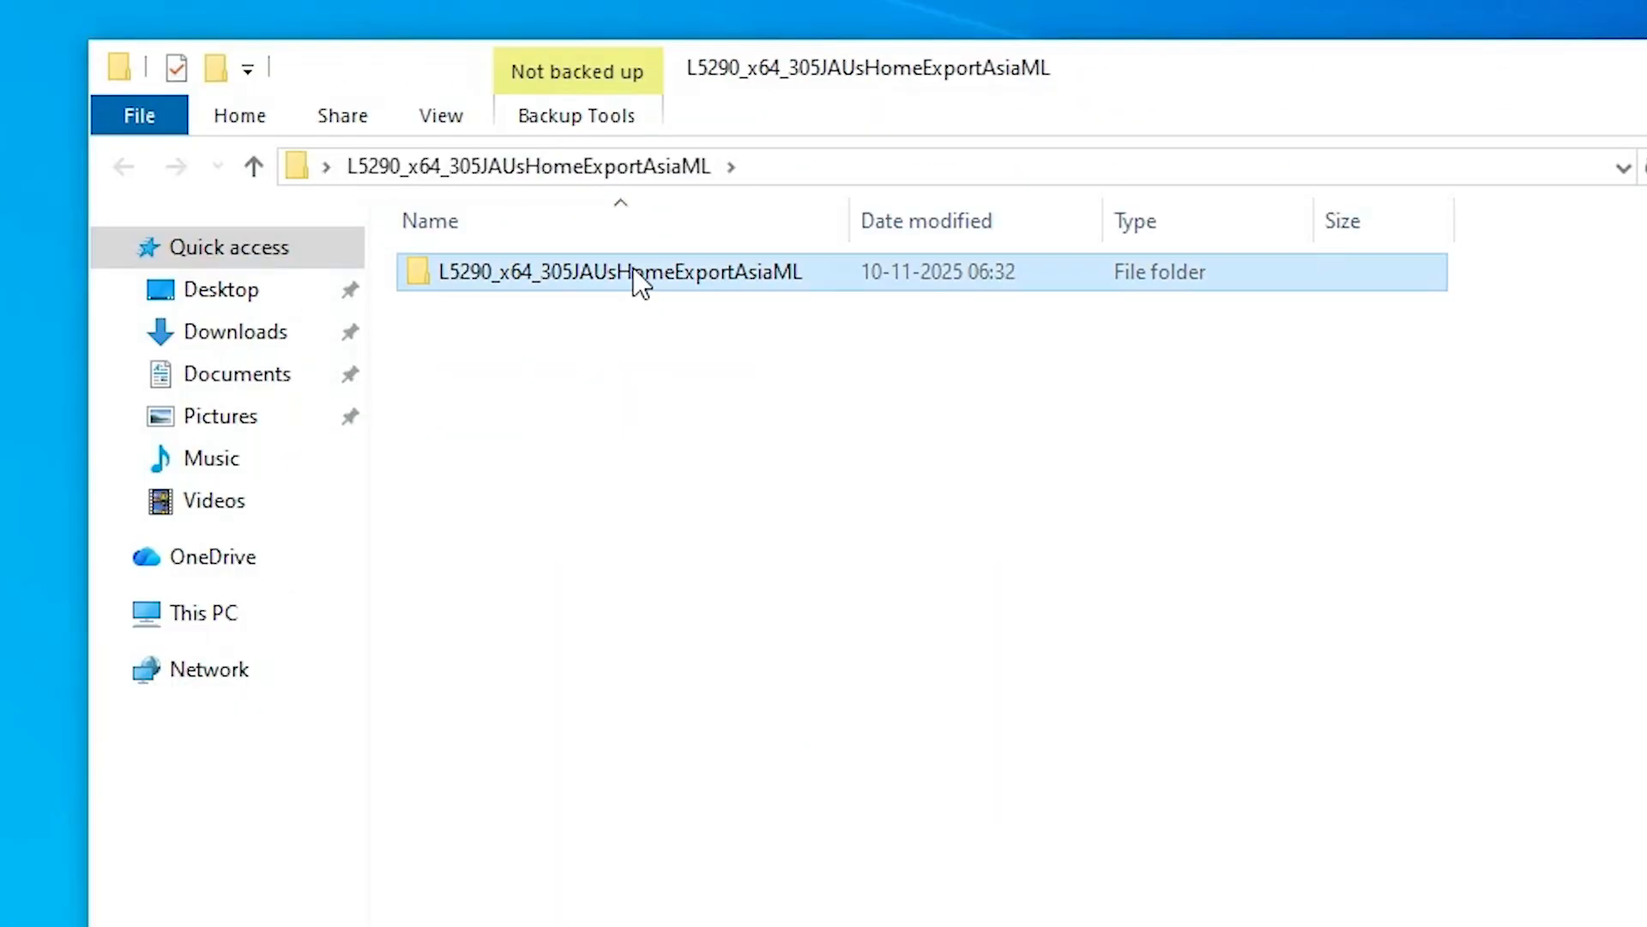
Step: Look through the driver files in the extracted folder's WINX64 subfolder, and close the window
double_click(635, 276)
double_click(604, 270)
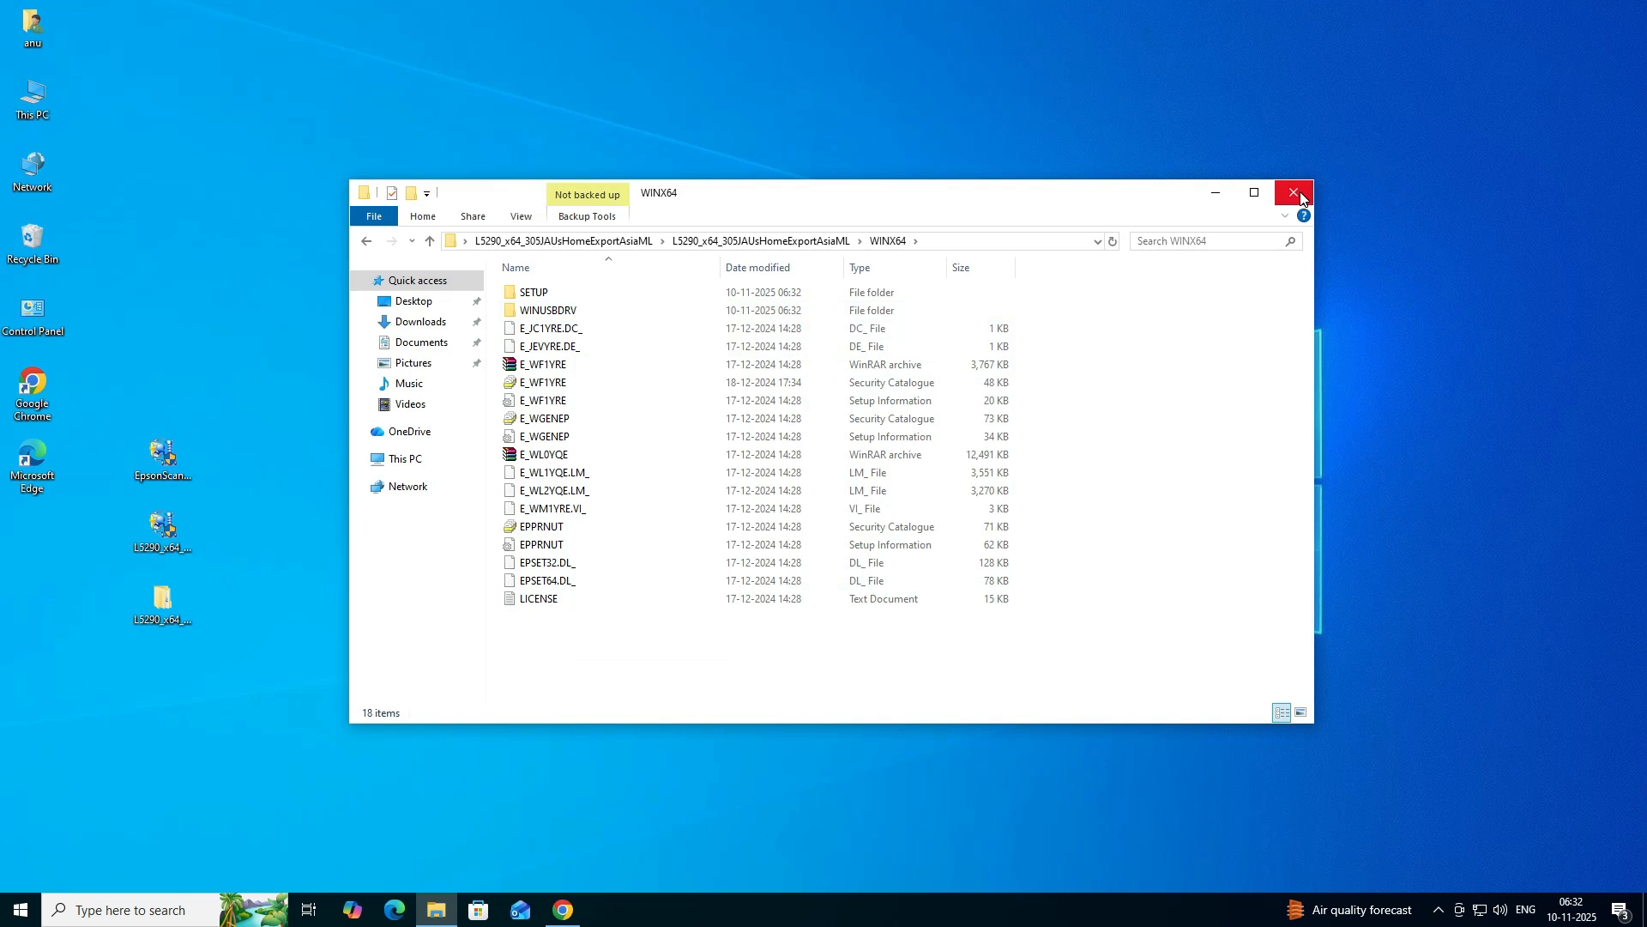
click(1301, 194)
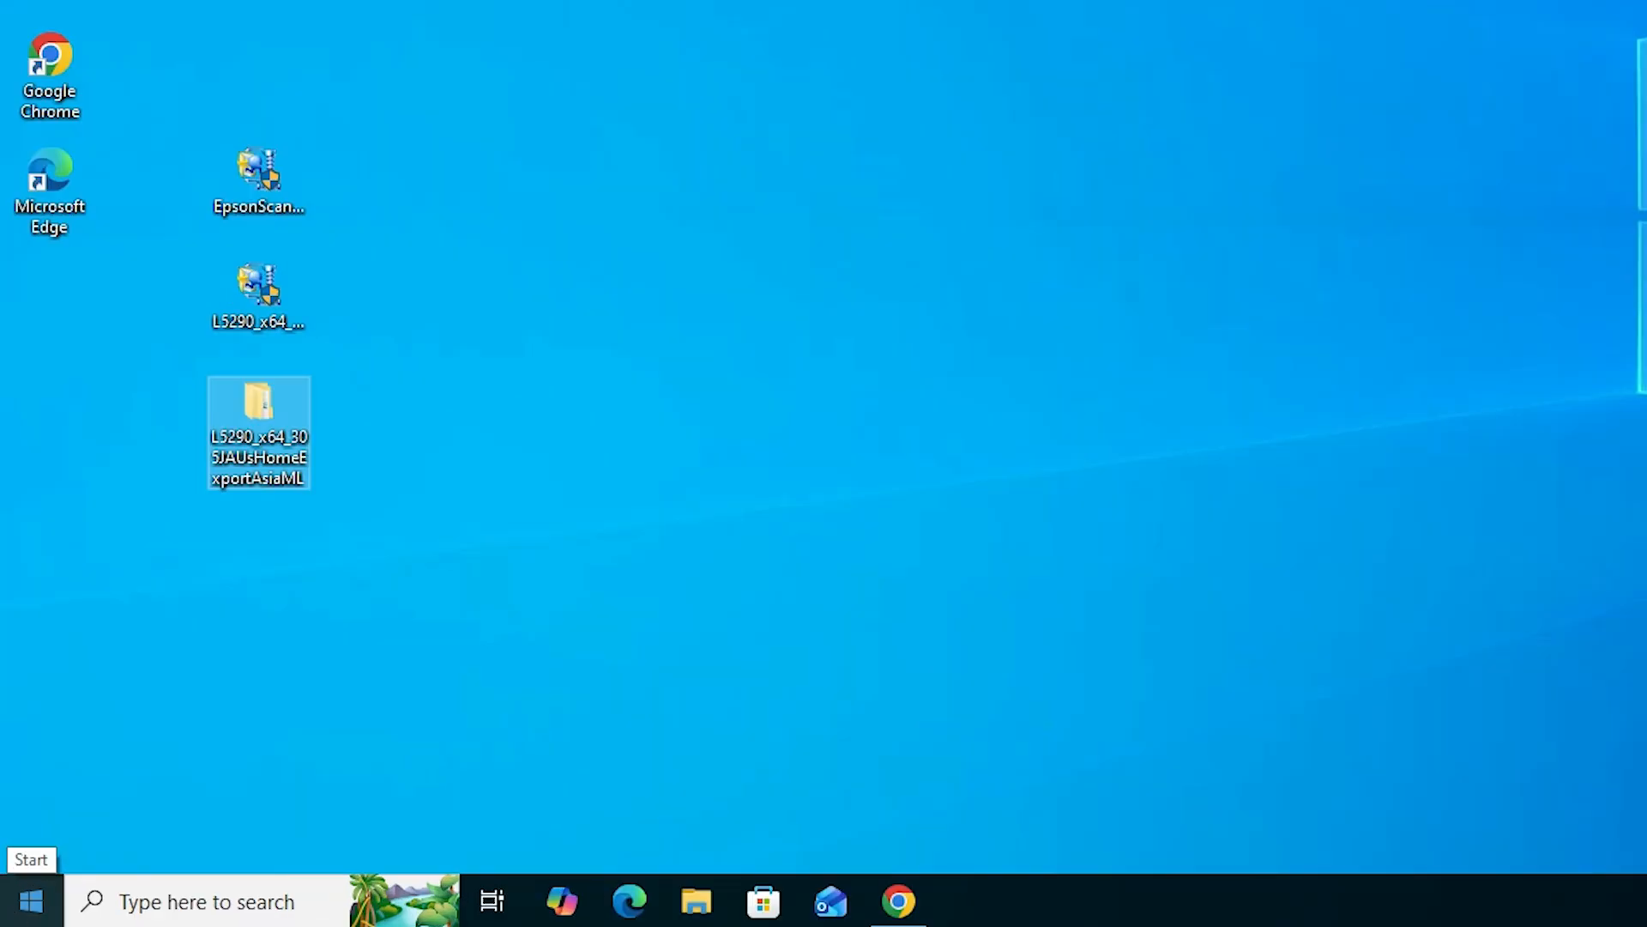
Step: Start adding an unlisted printer from the Printers & scanners settings, and close Settings, keeping the Add Printer wizard open
click(10, 920)
text(p)
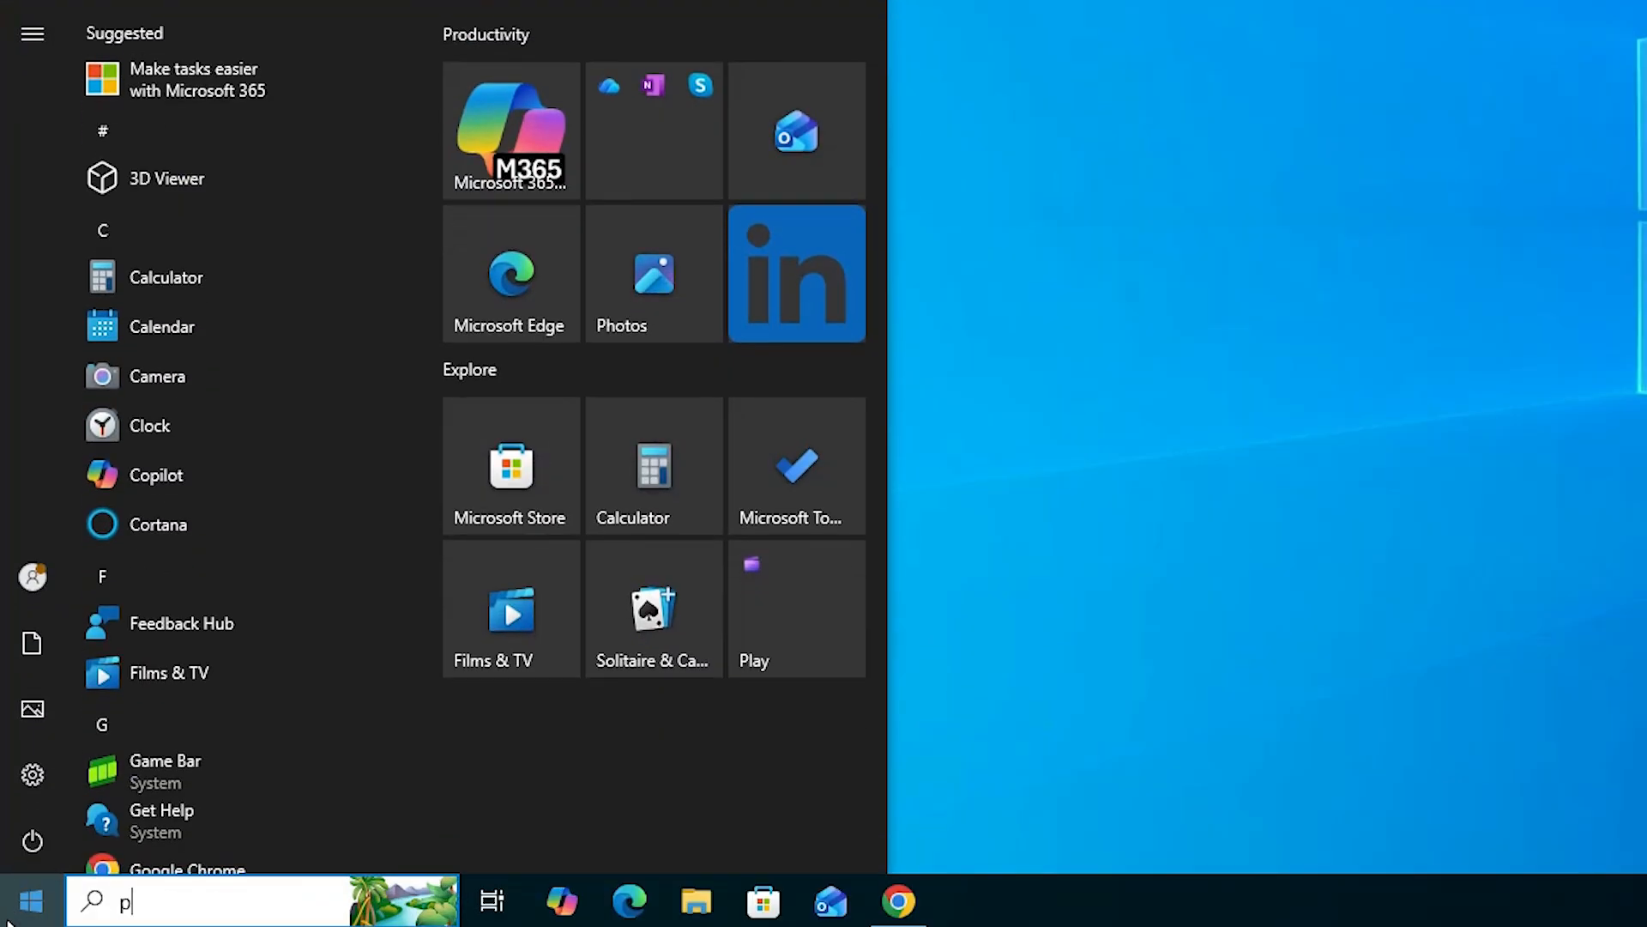
text(r)
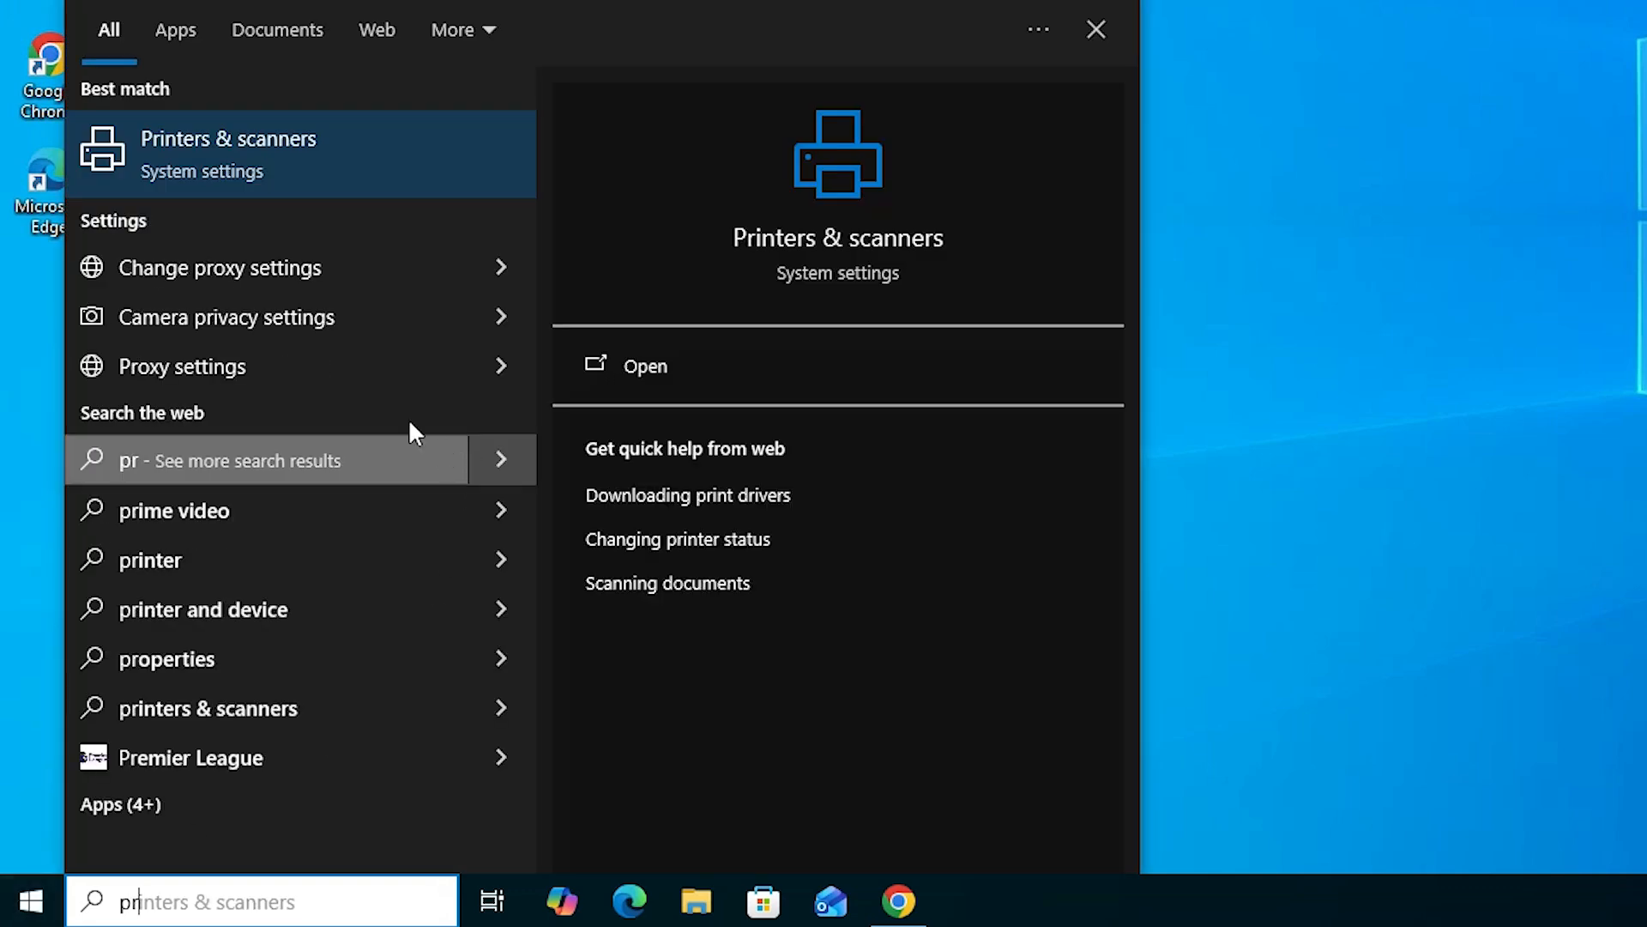
click(360, 186)
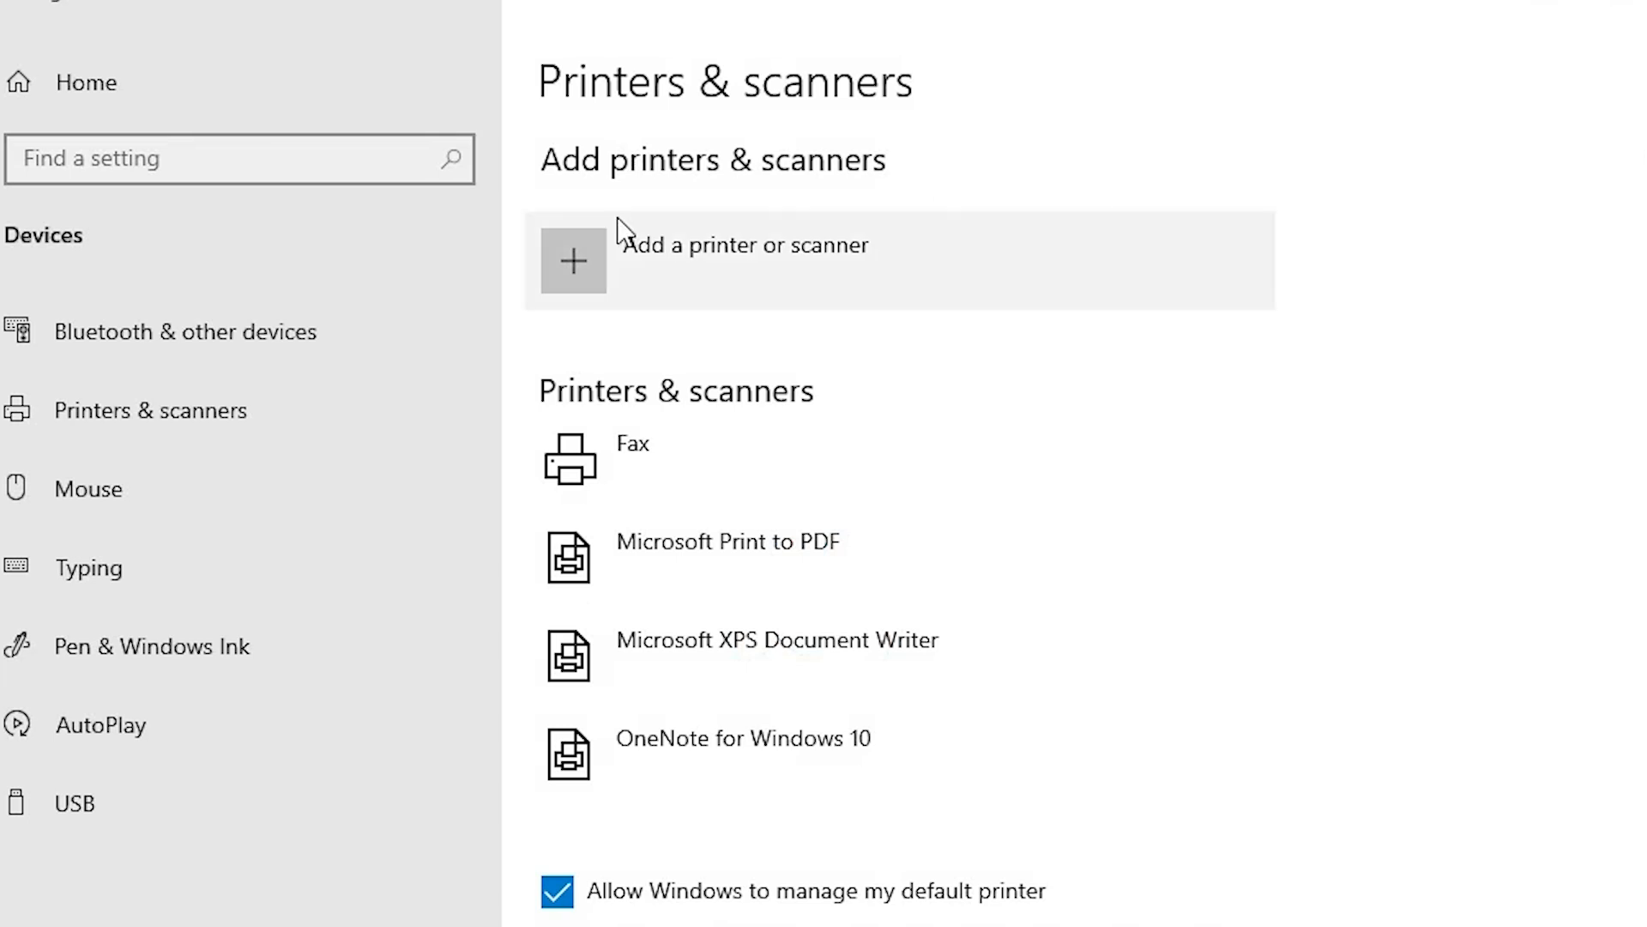
click(770, 262)
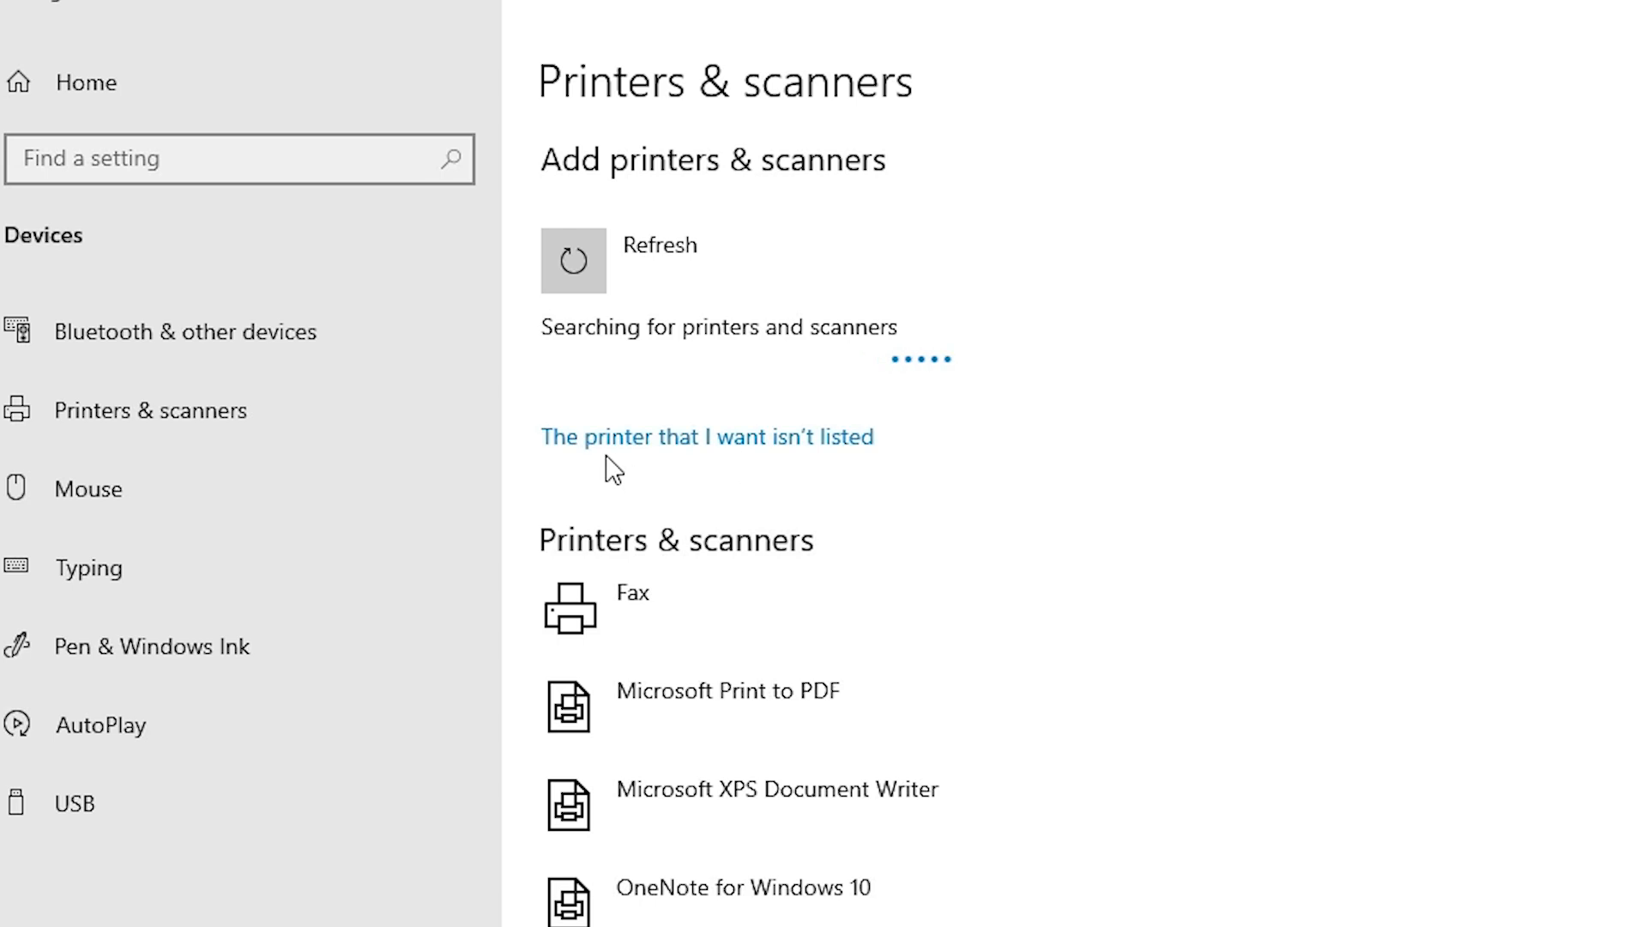
click(834, 442)
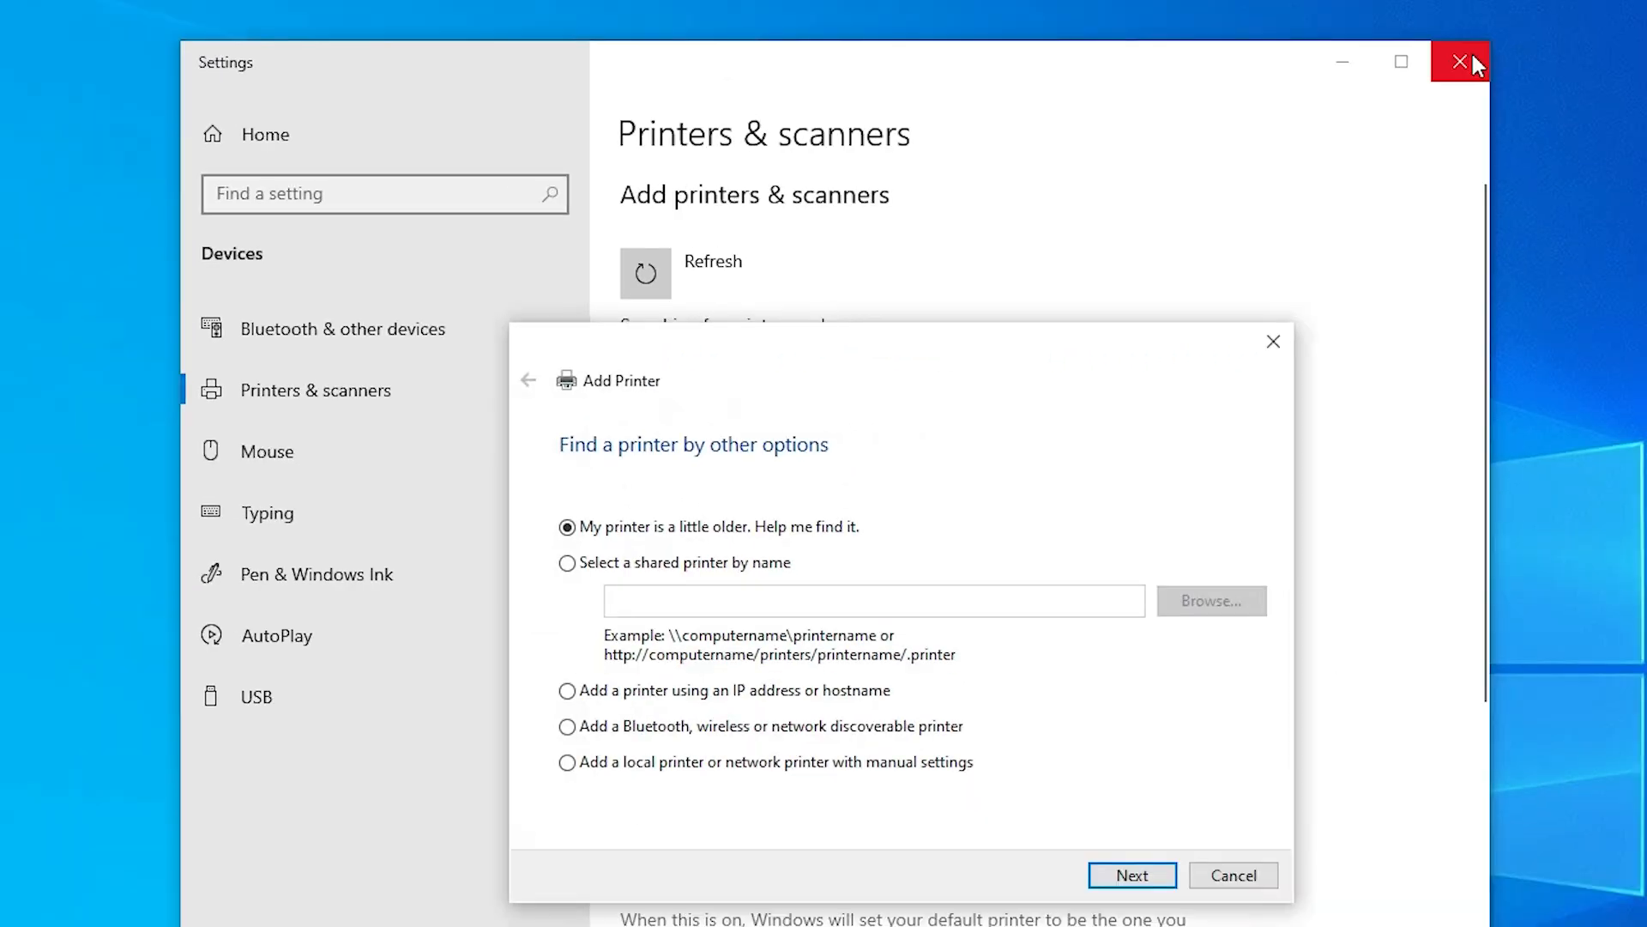
click(1471, 54)
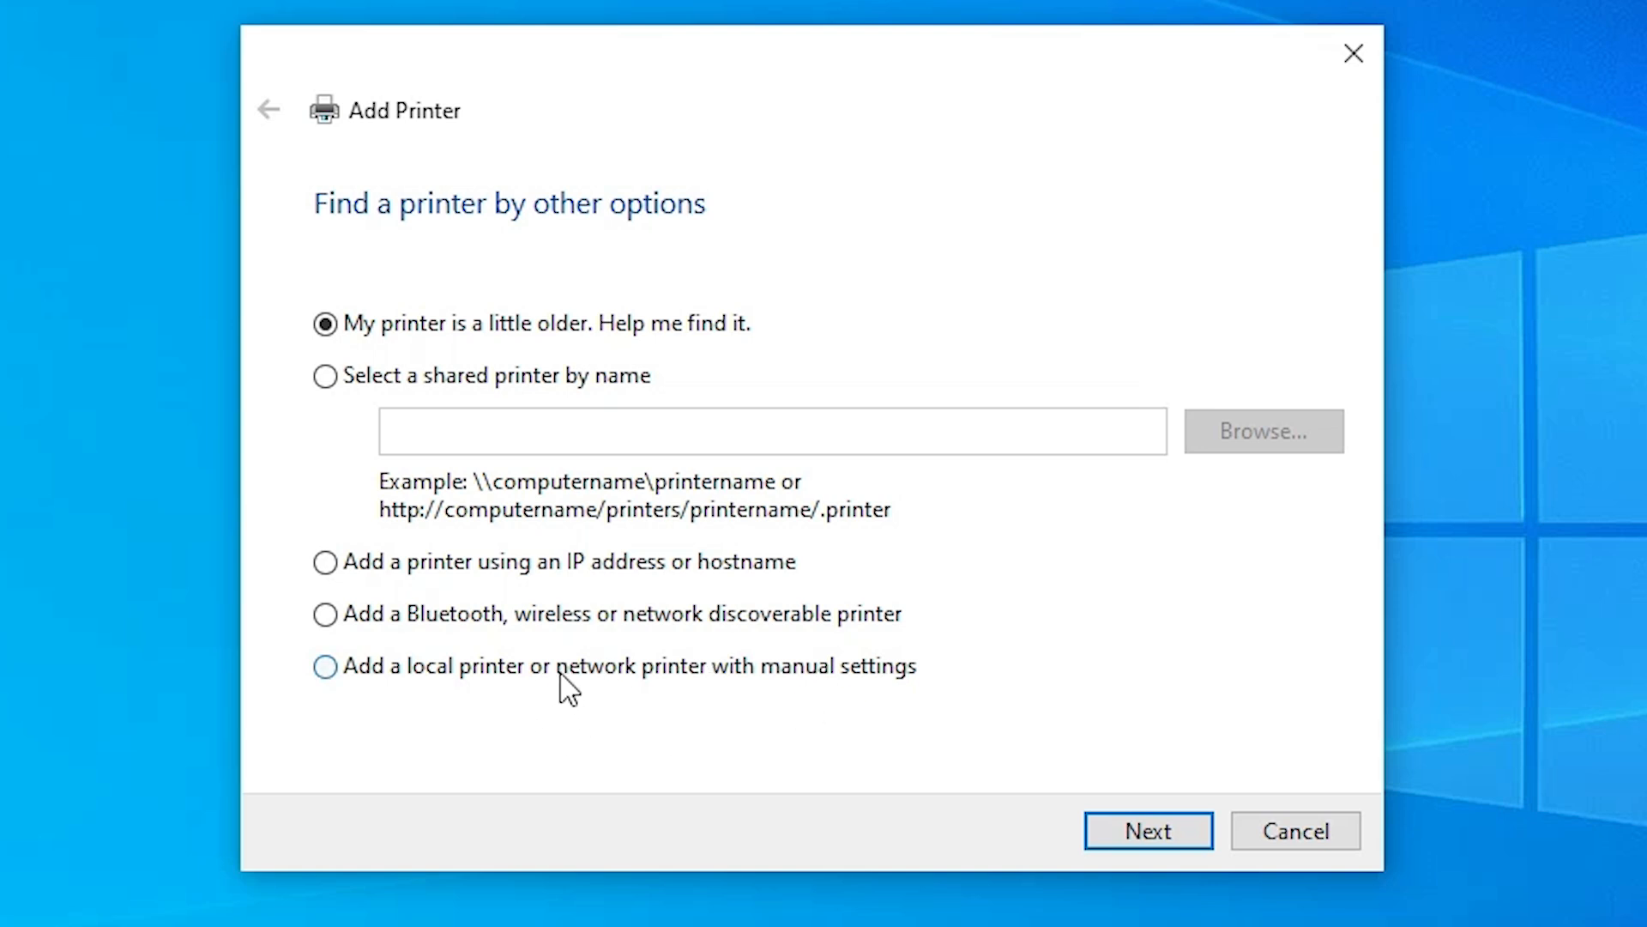
Step: Choose to add a local printer with manual settings and assign it the existing port USB_001 (Local Port)
click(1162, 828)
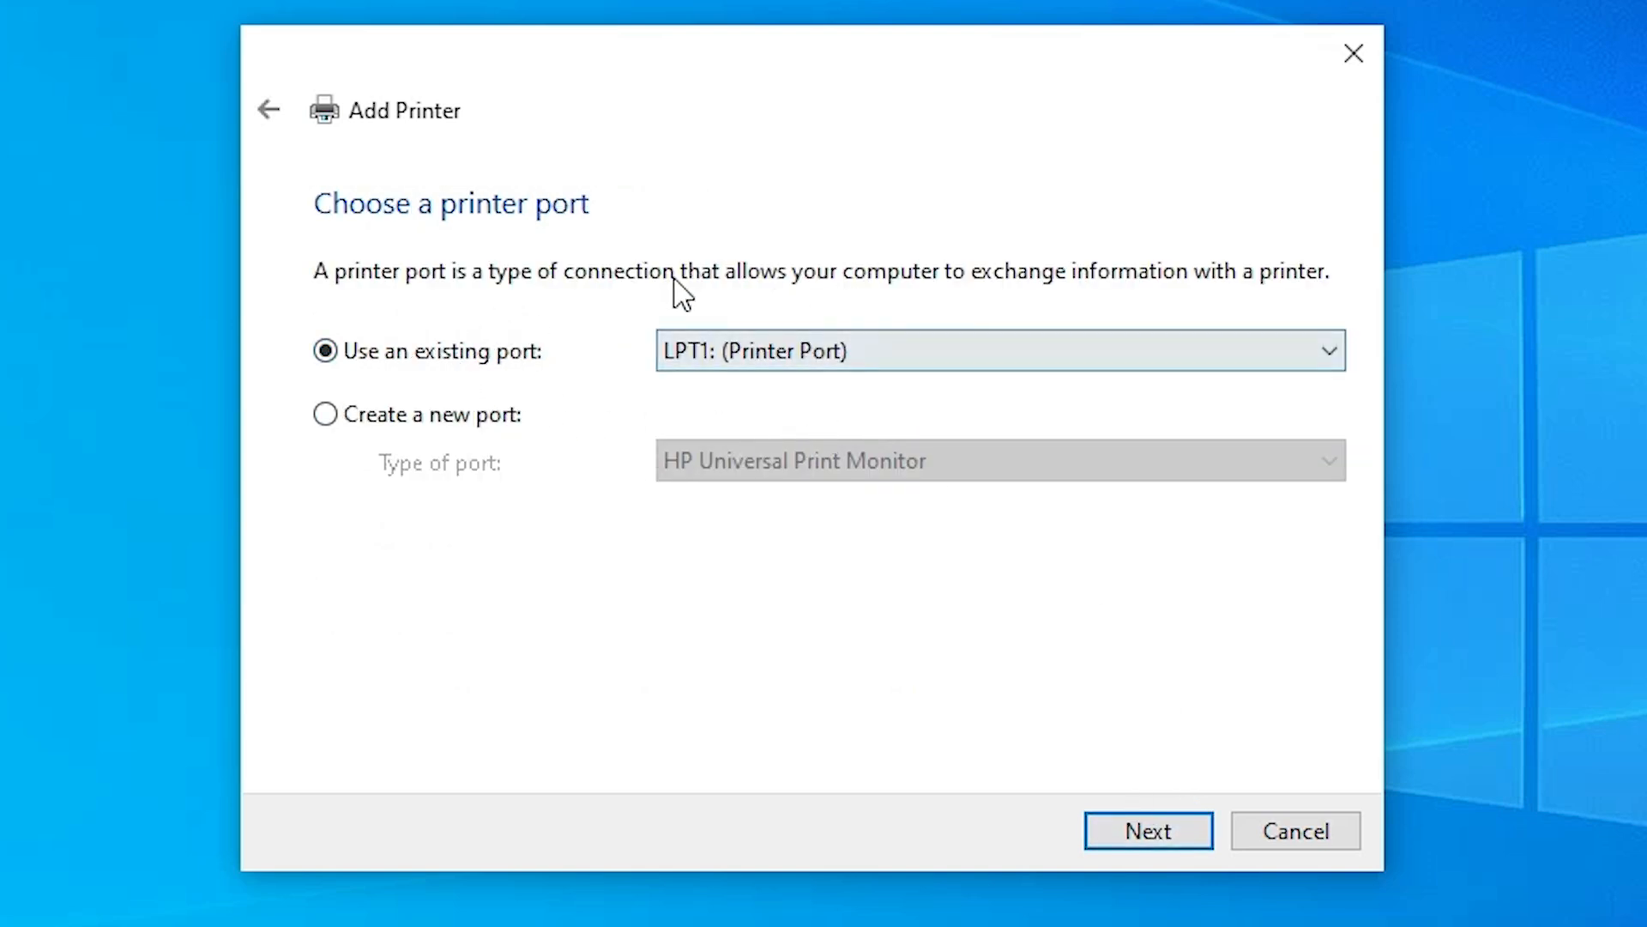
click(823, 357)
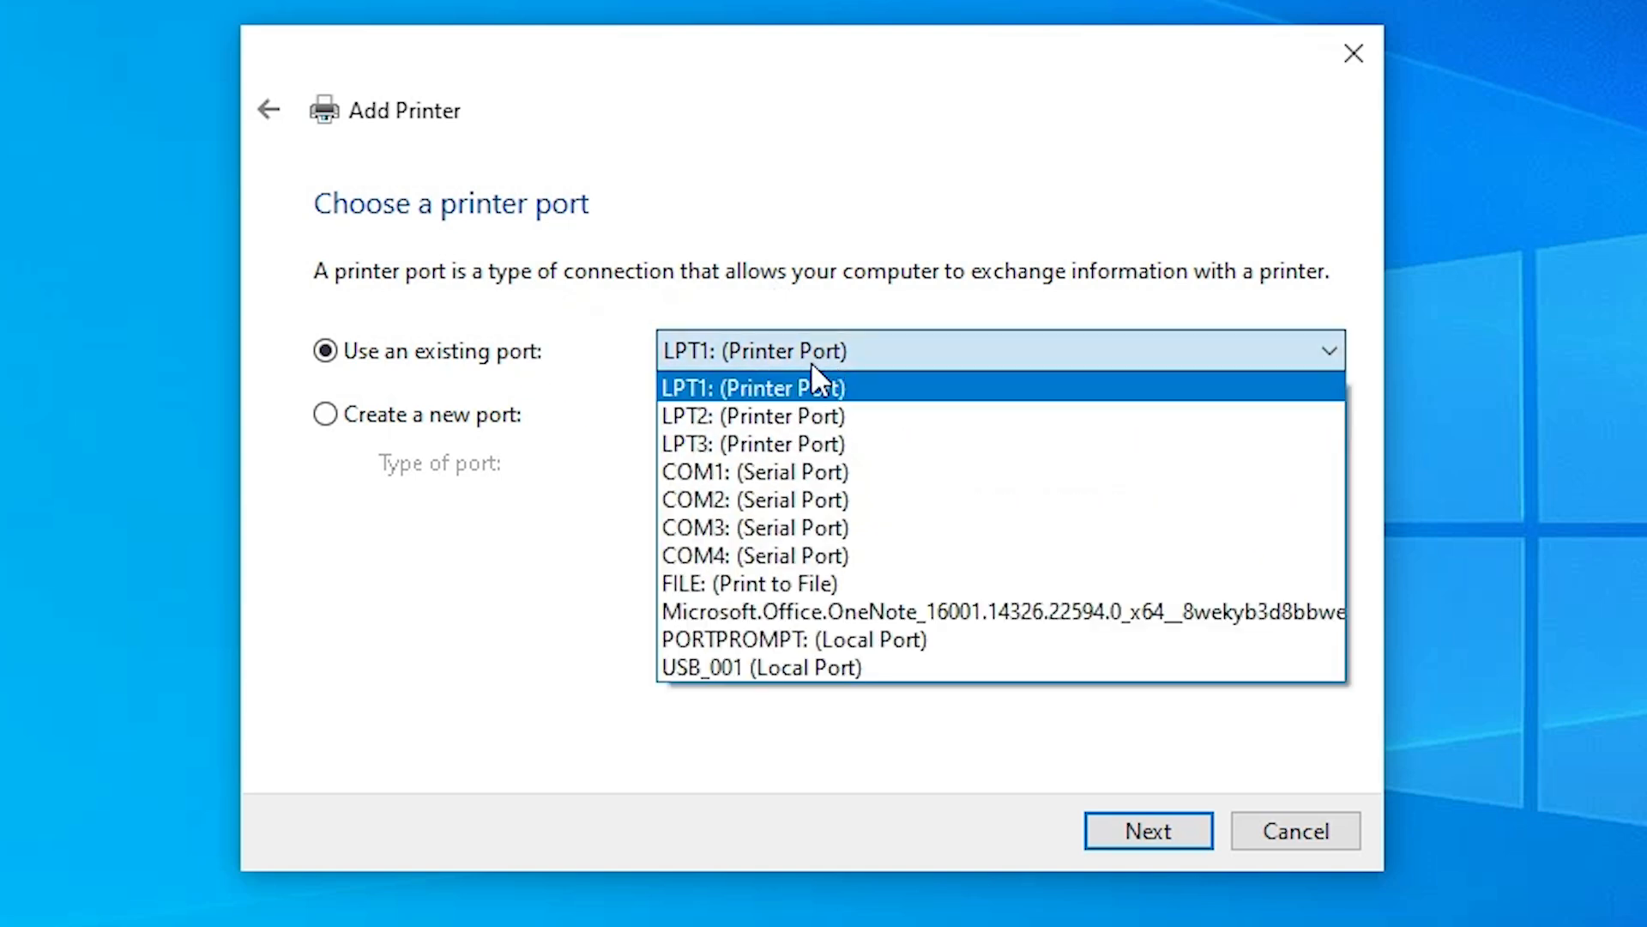
click(852, 668)
click(1177, 830)
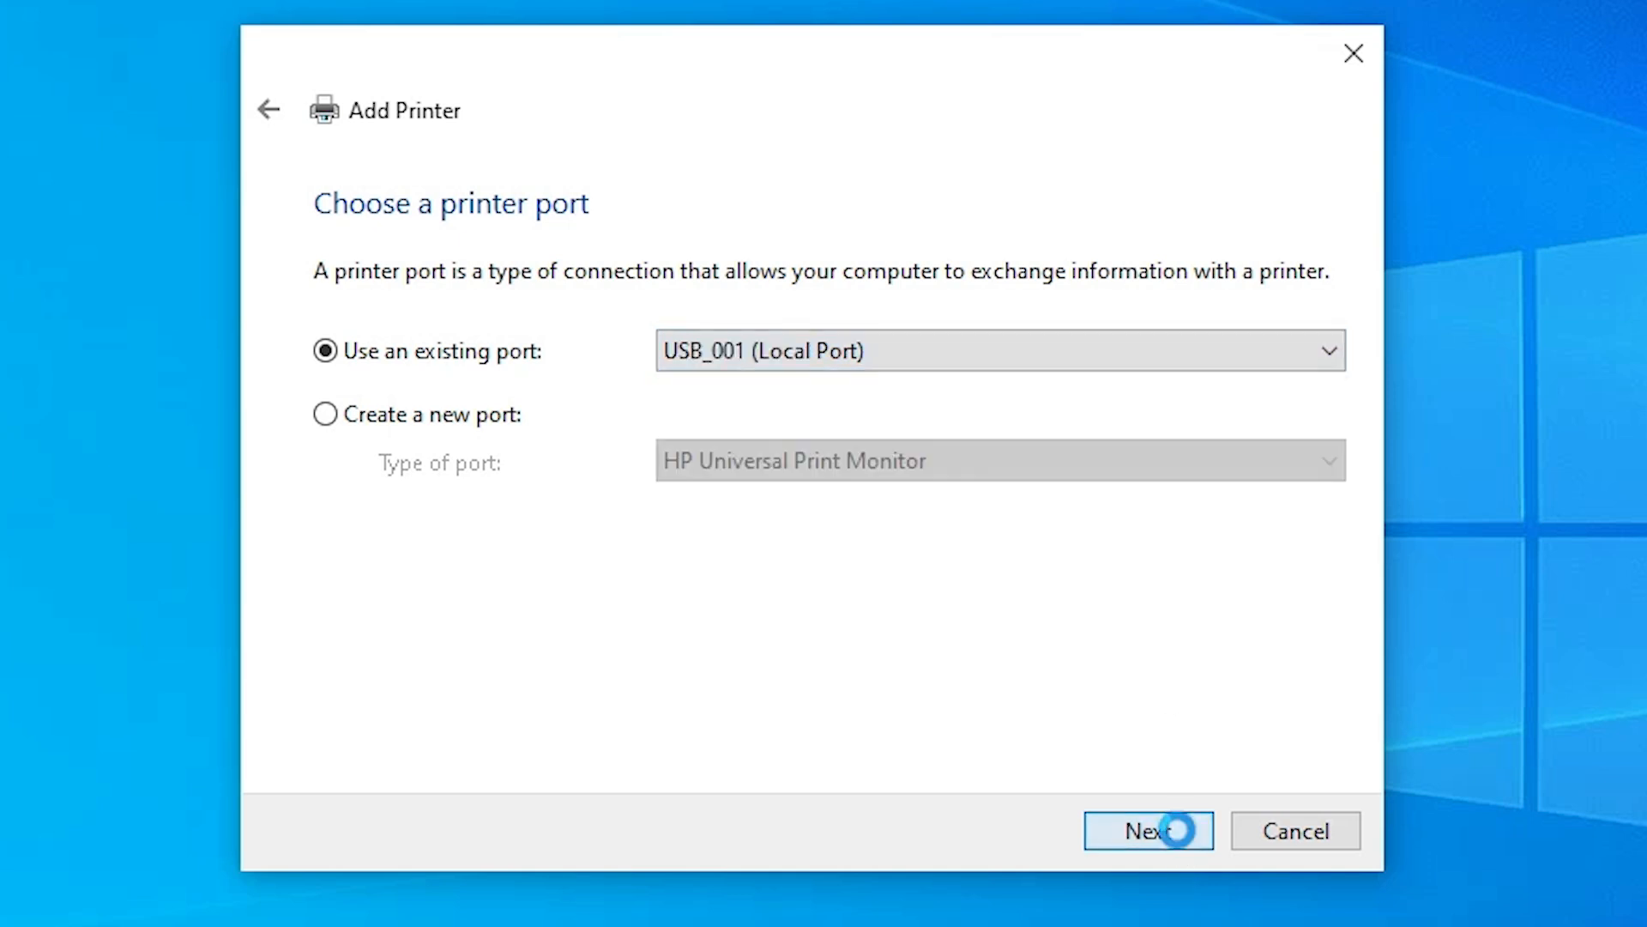
Step: Load the E_WF1YRE driver file from the WINX64 folder in the desktop's extracted driver folder, and choose the EPSON L5290 Series printer
click(1214, 706)
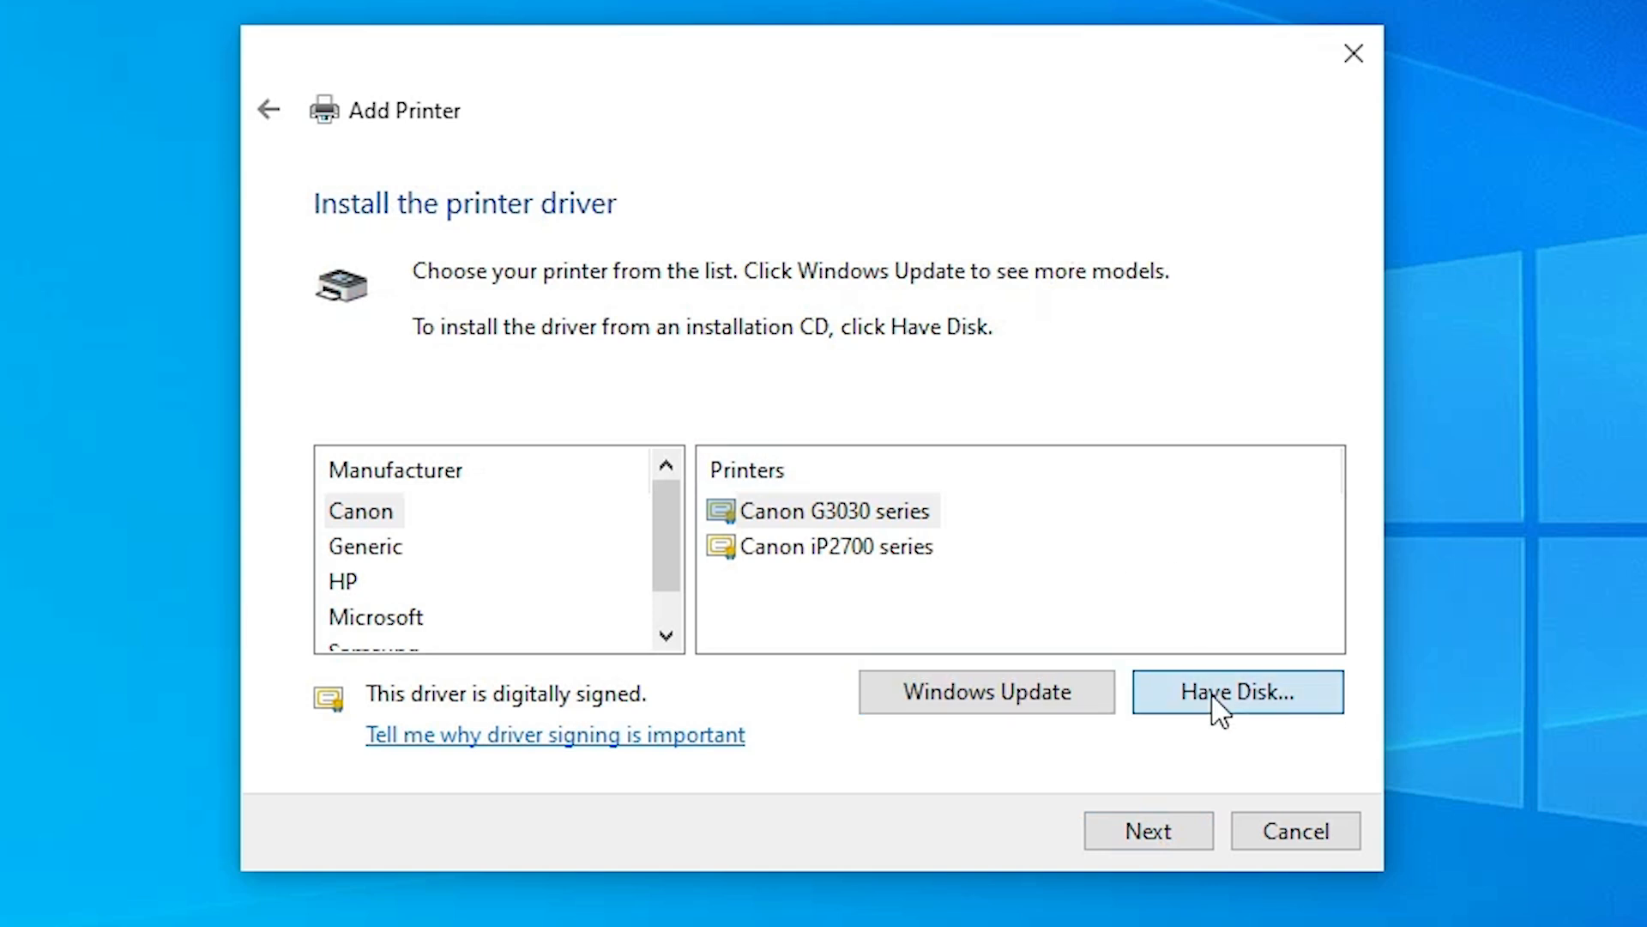
click(1107, 635)
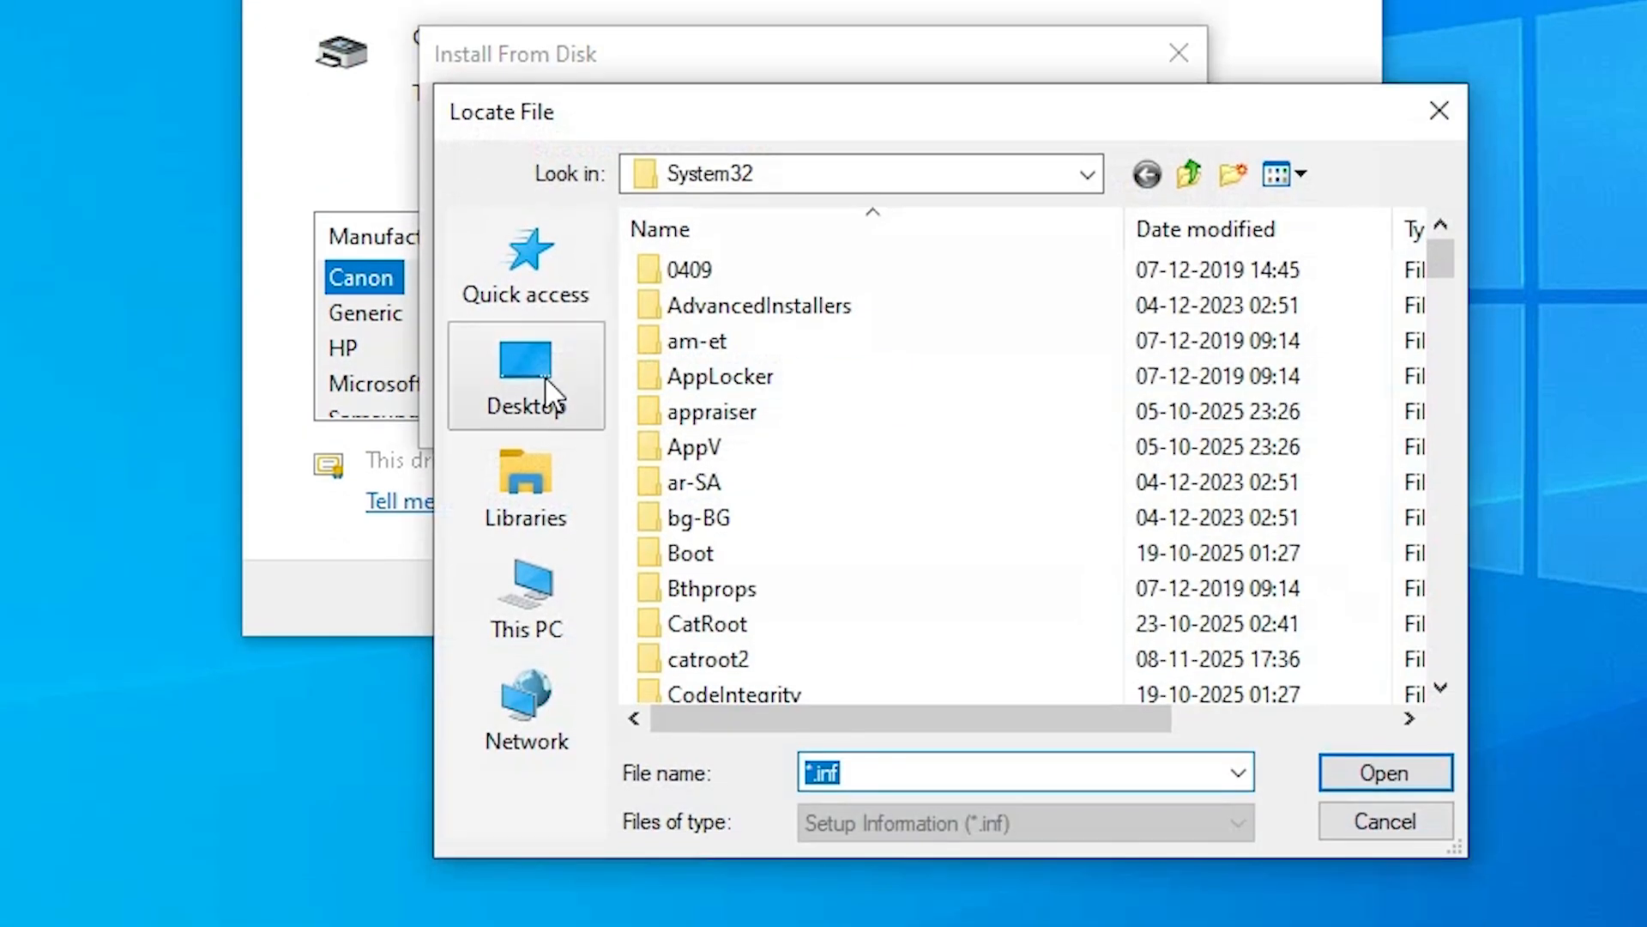
click(519, 528)
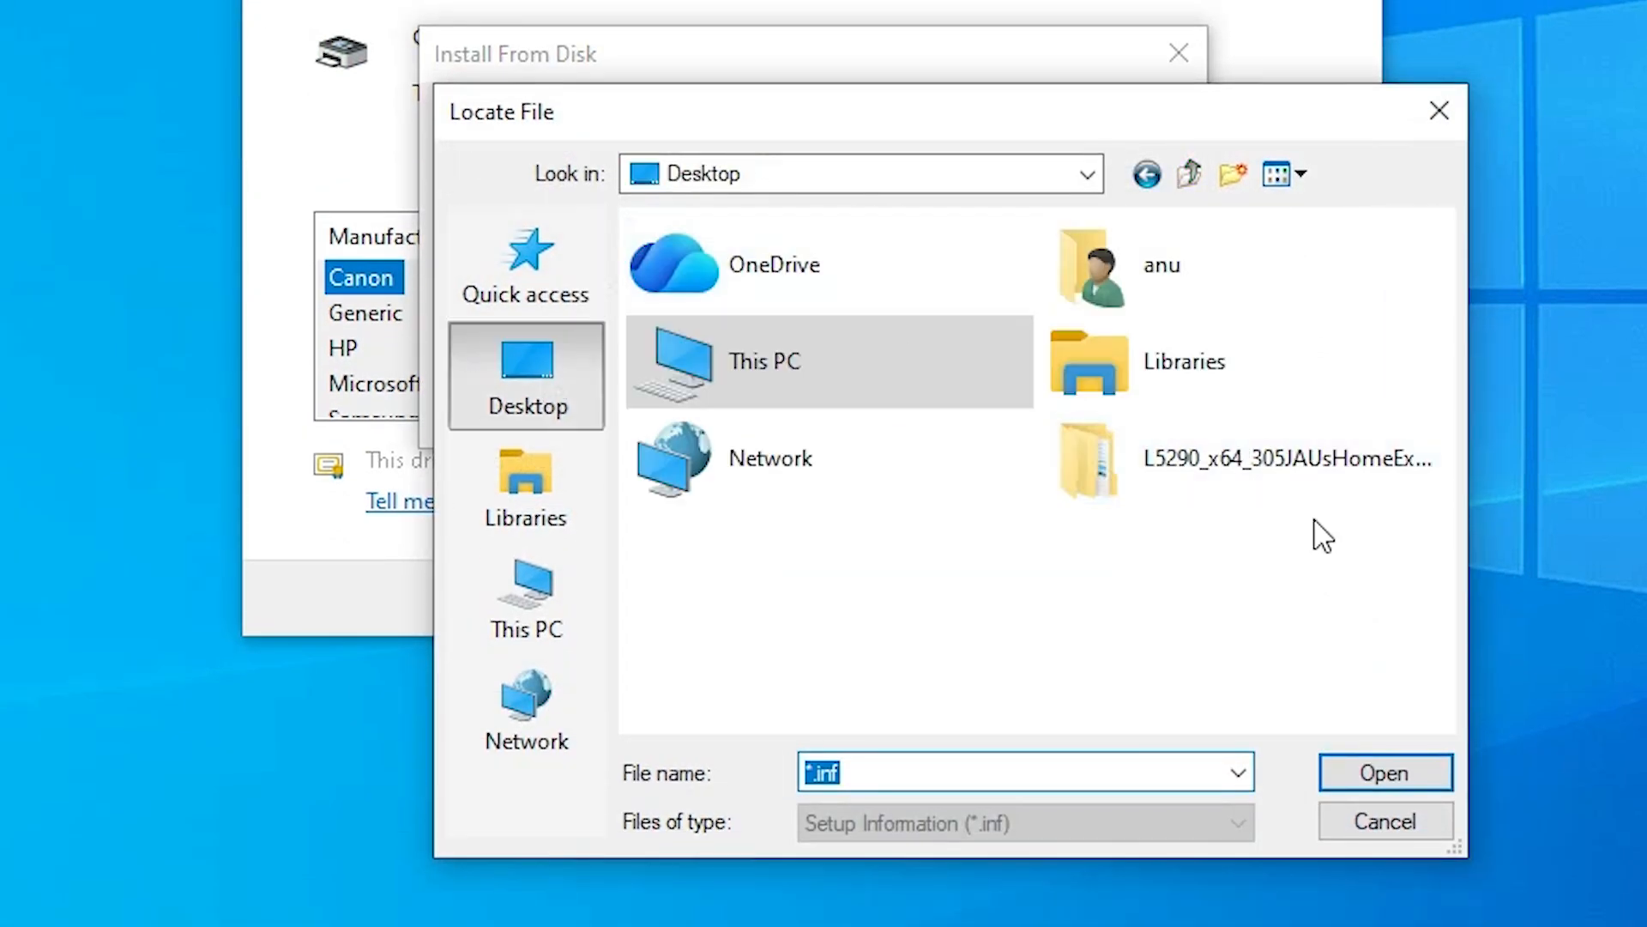
double_click(1180, 486)
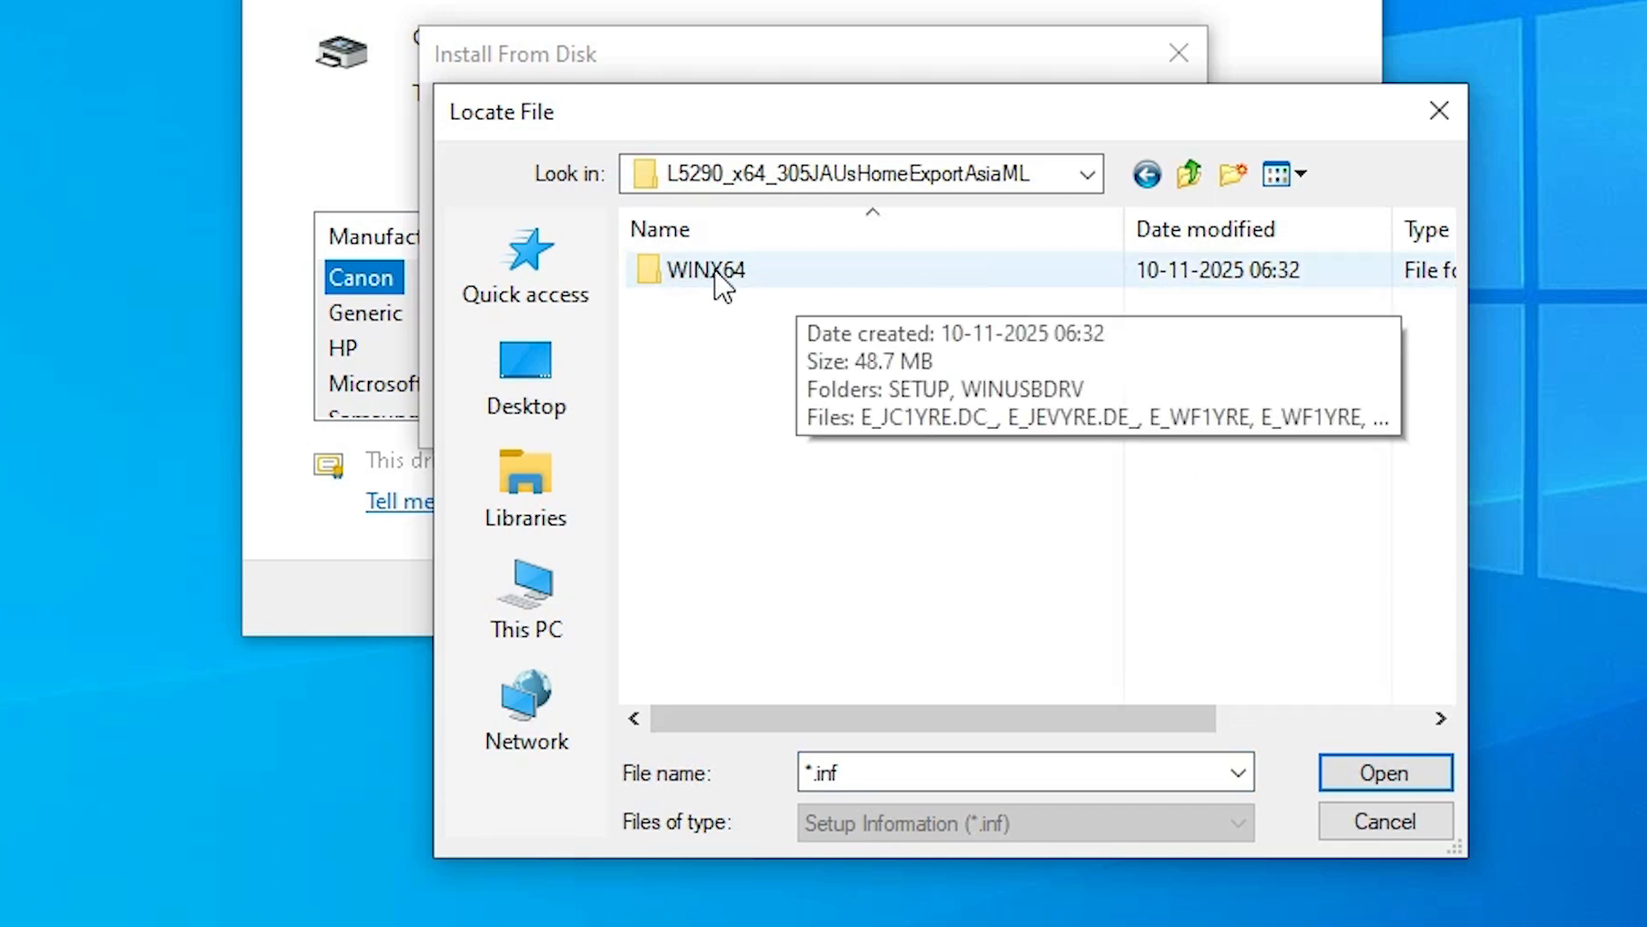
double_click(760, 288)
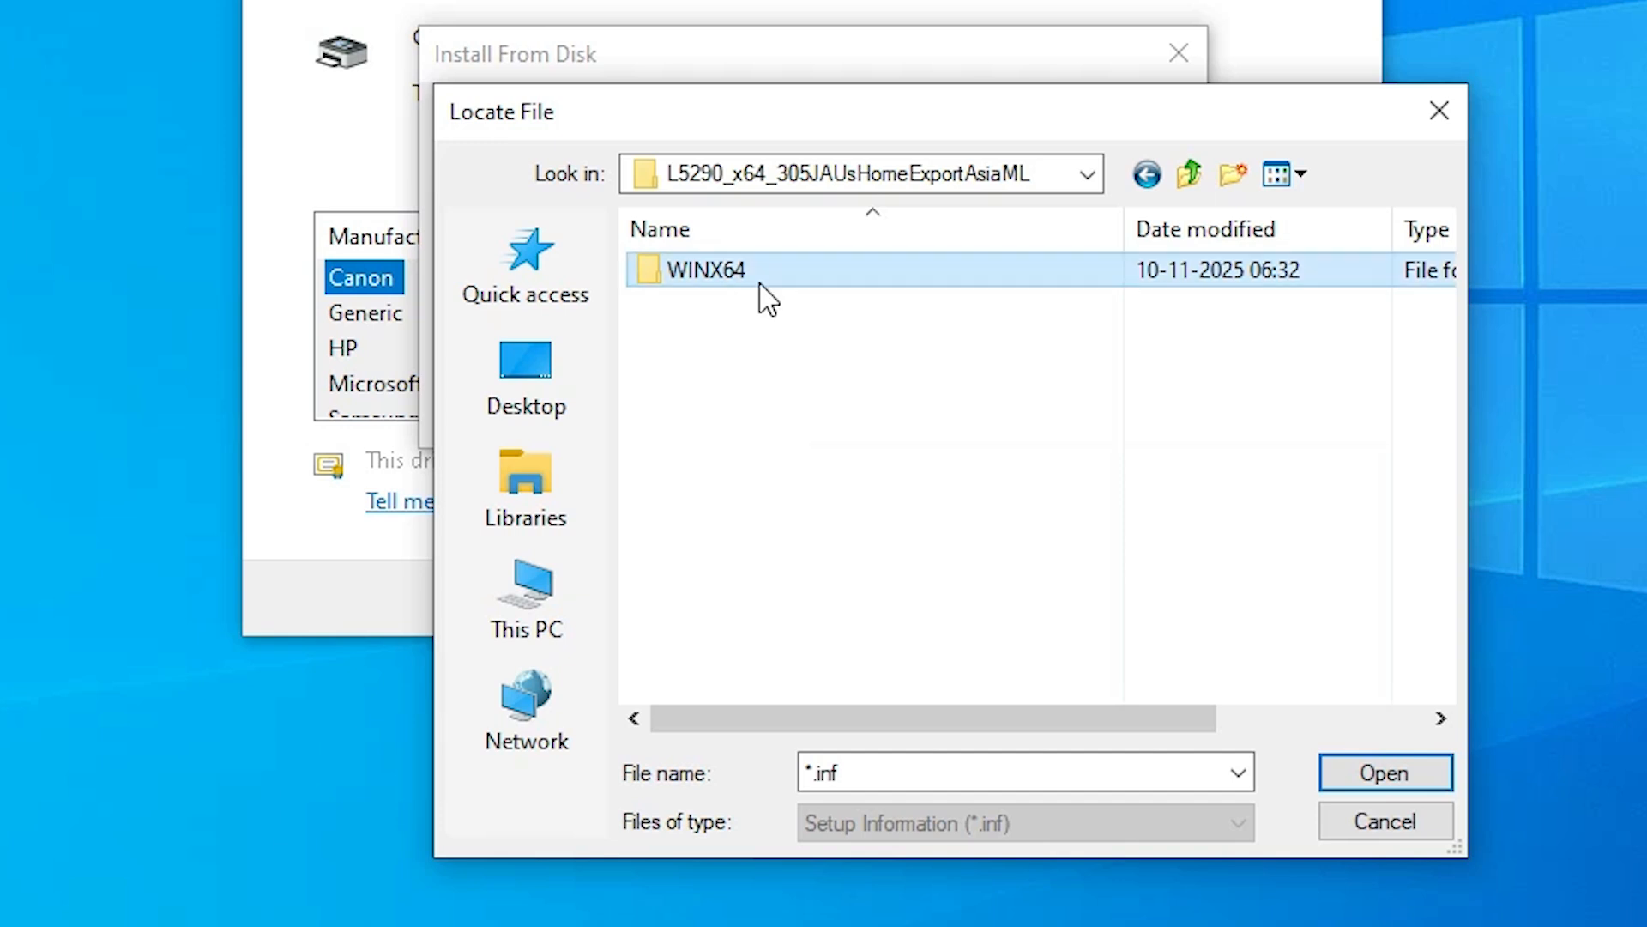
click(738, 352)
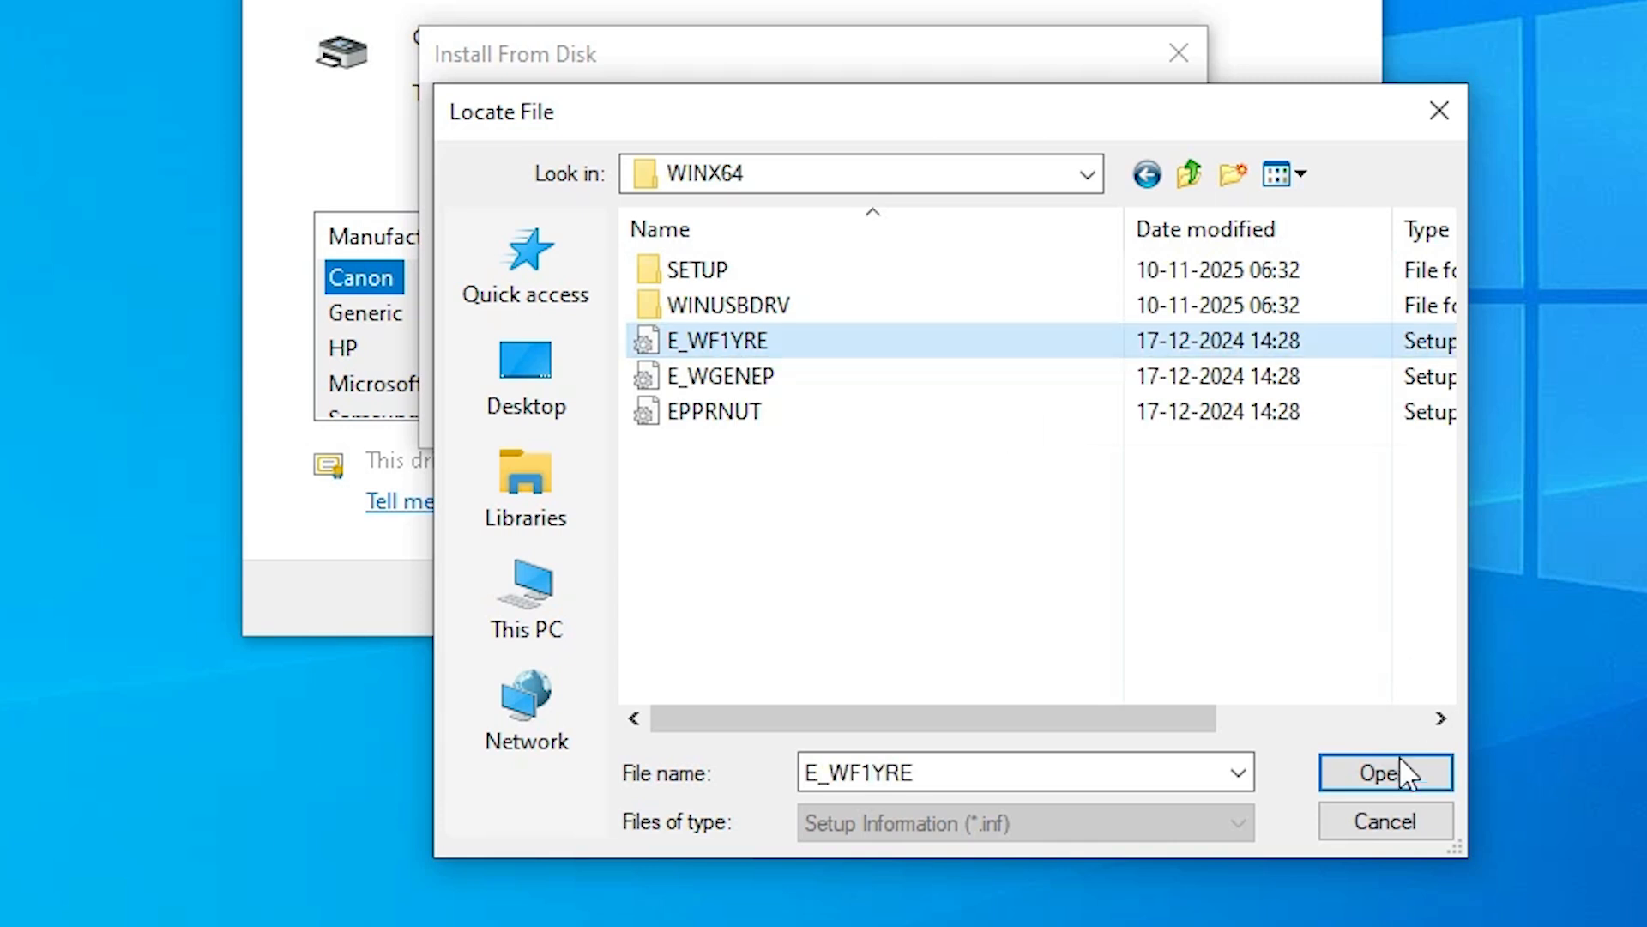
click(1405, 773)
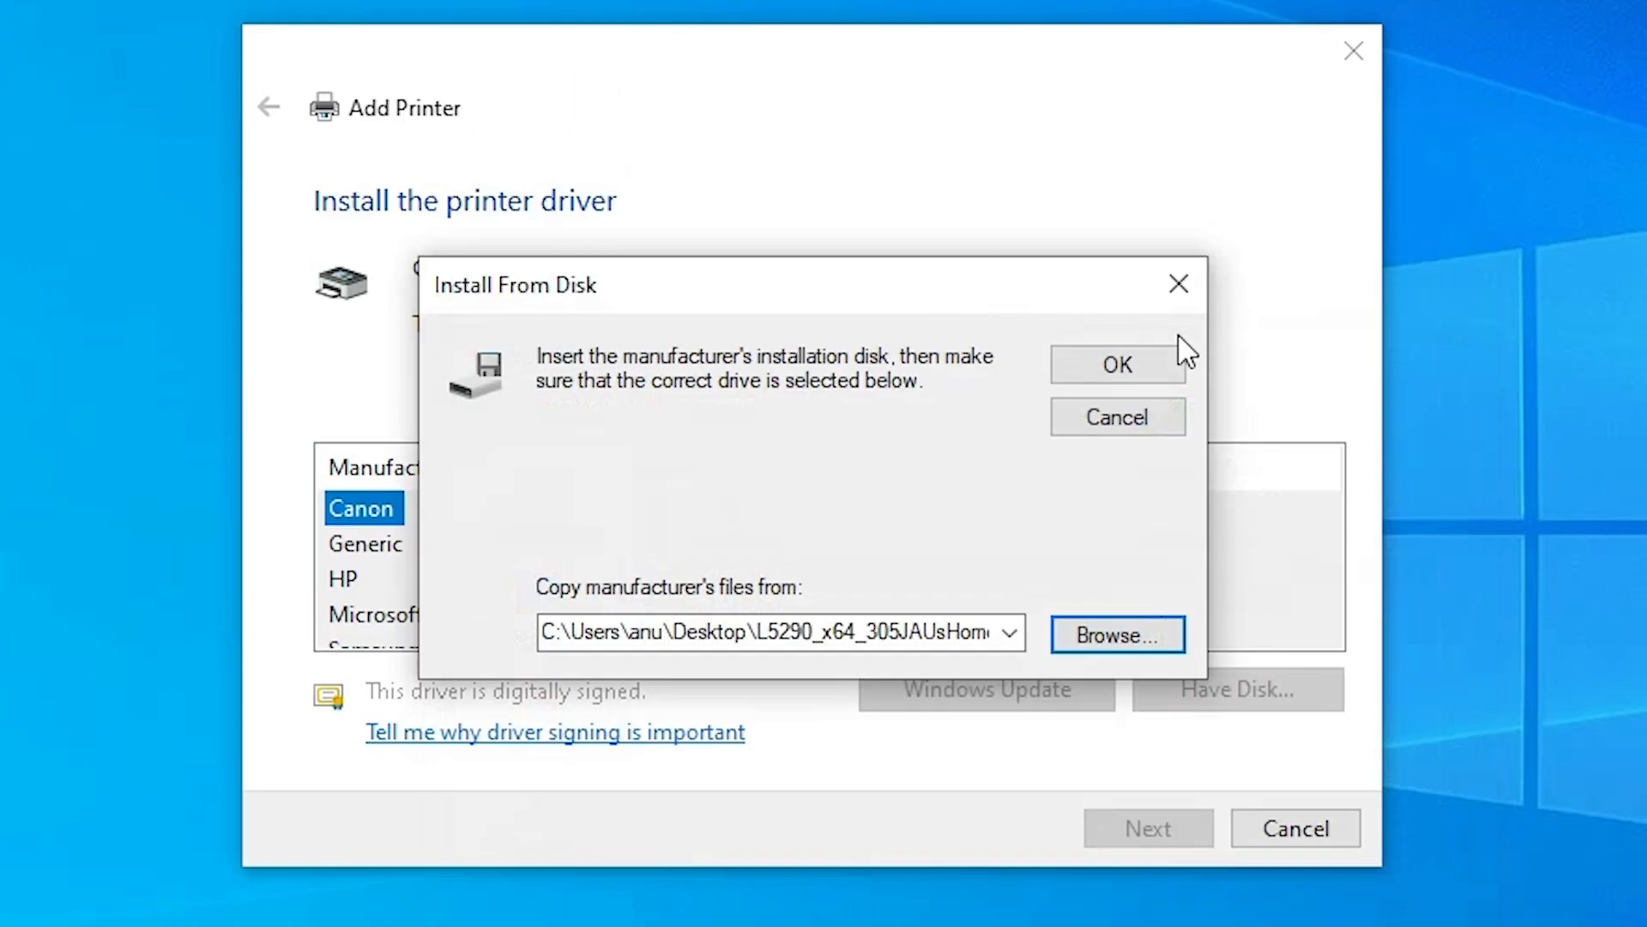
click(1137, 142)
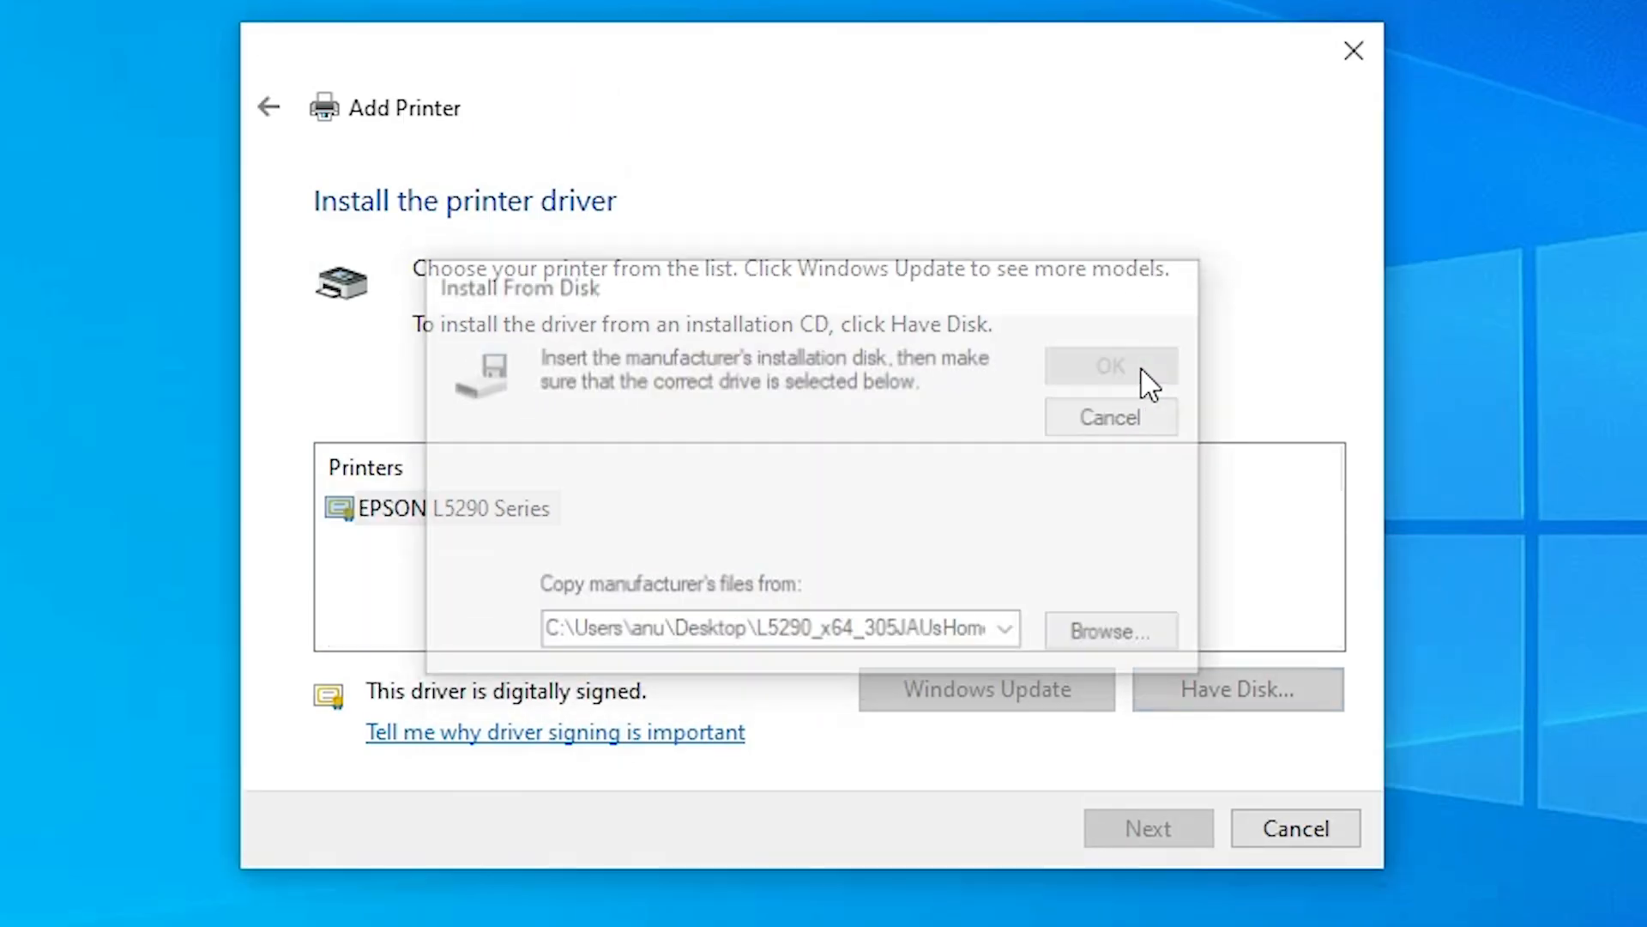
click(399, 515)
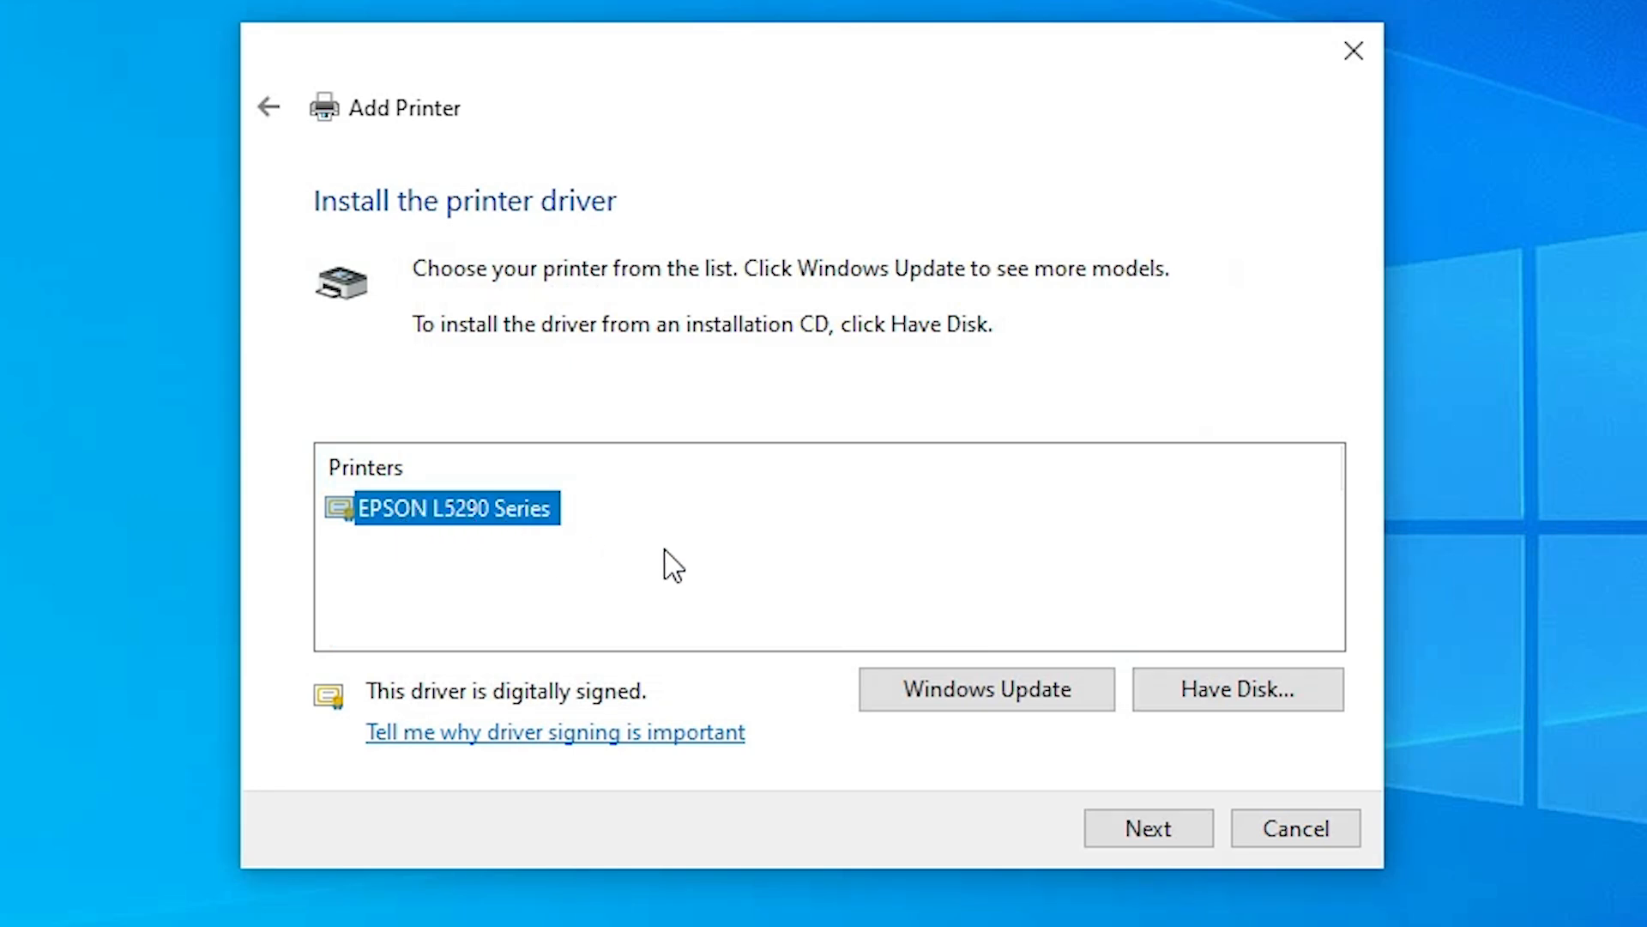
click(1148, 829)
Step: Name the printer EPSON L5290 and finish adding it without sharing or printing a test page
drag(759, 275, 684, 274)
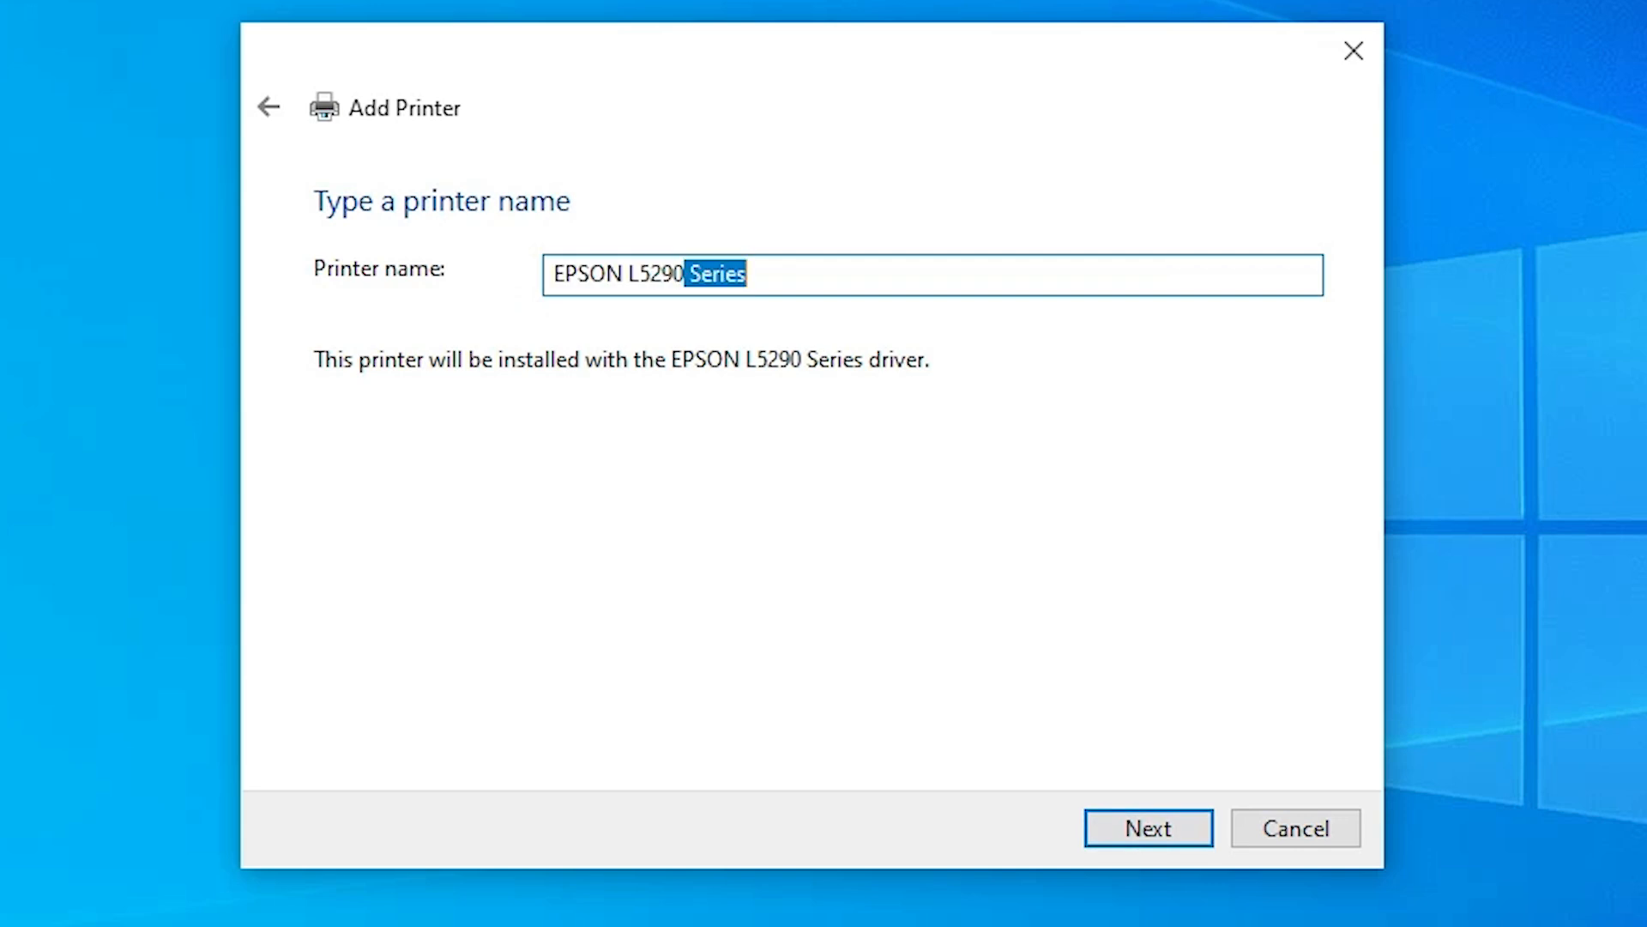
click(888, 273)
key(BackSpace)
key(BackSpace)
key(BackSpace)
key(BackSpace)
key(BackSpace)
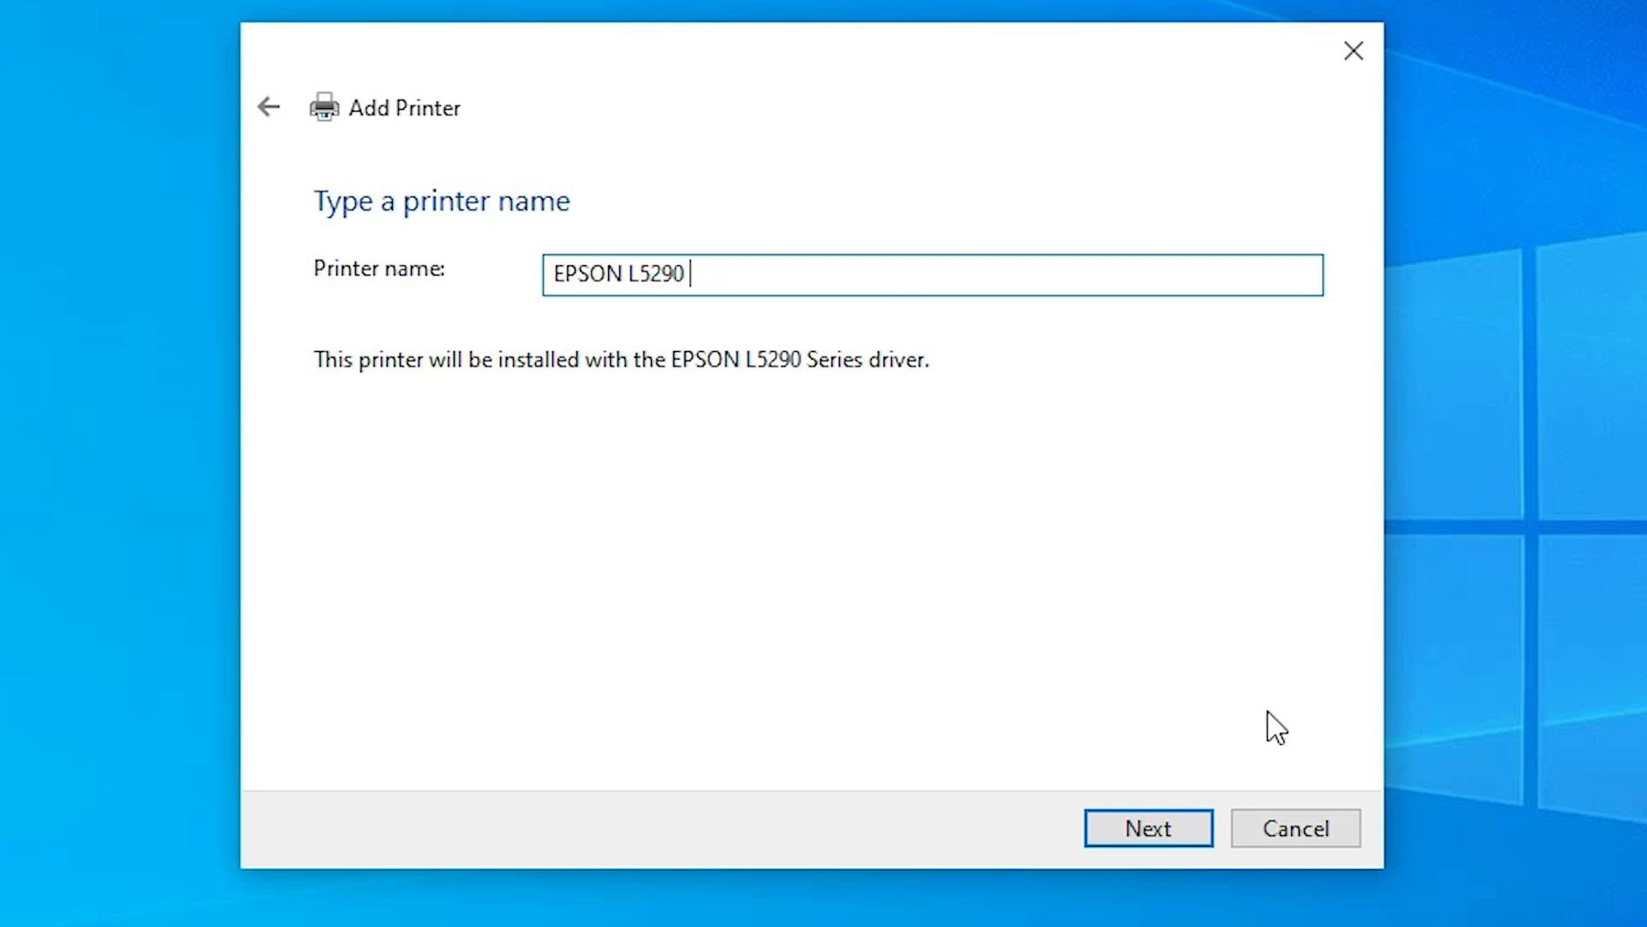
click(1144, 831)
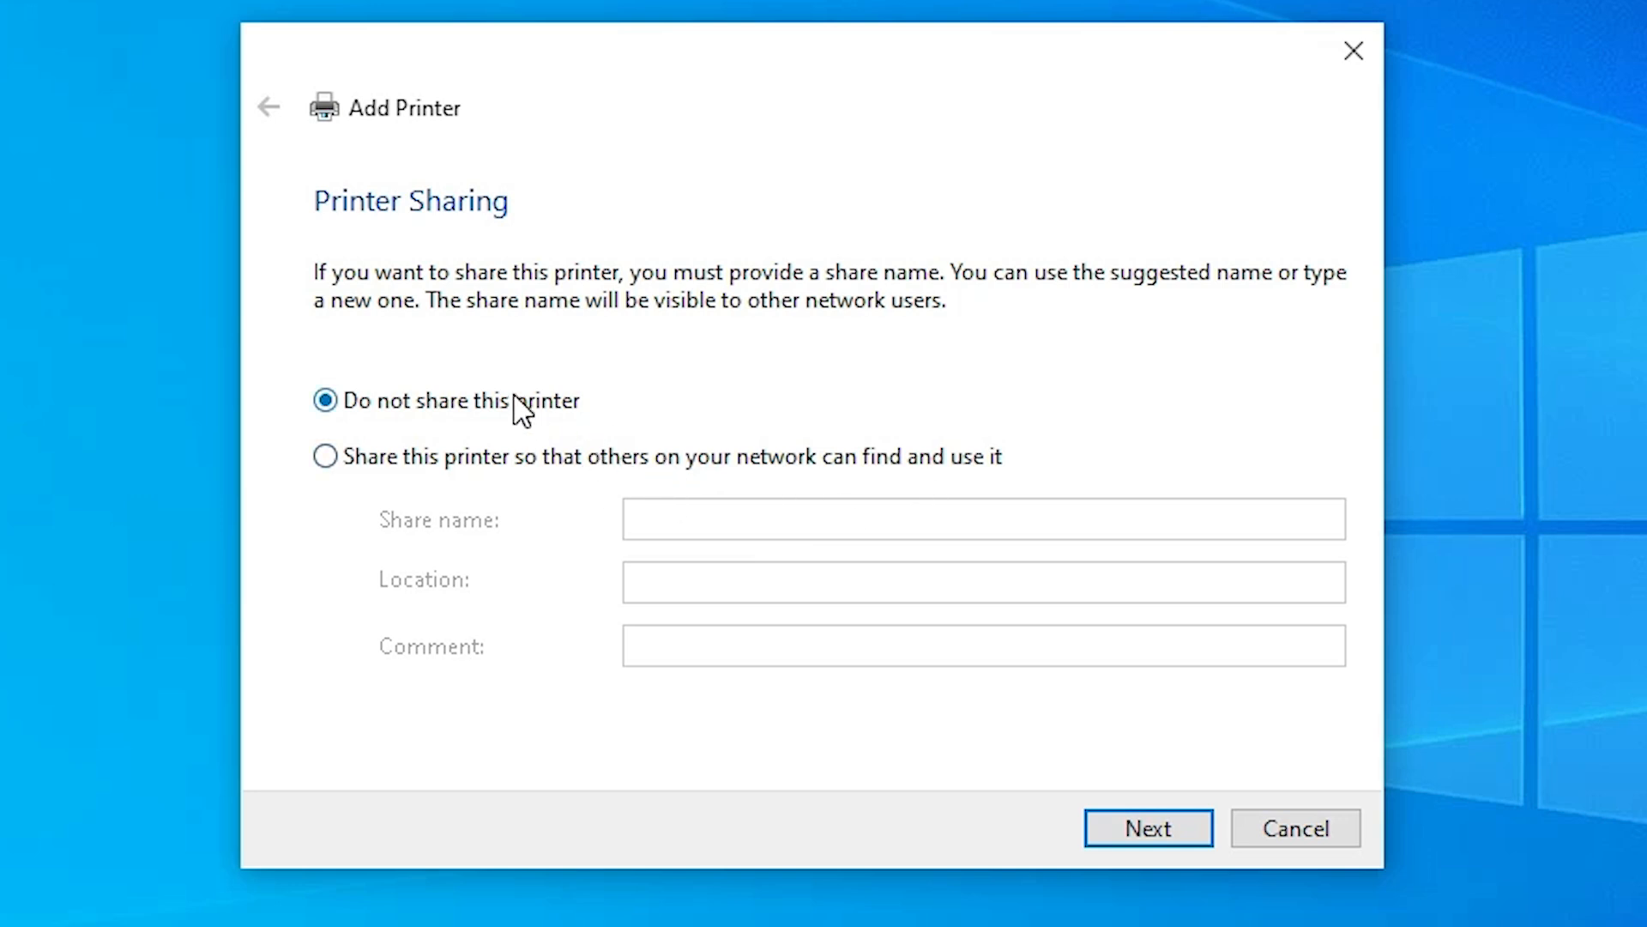
click(1175, 841)
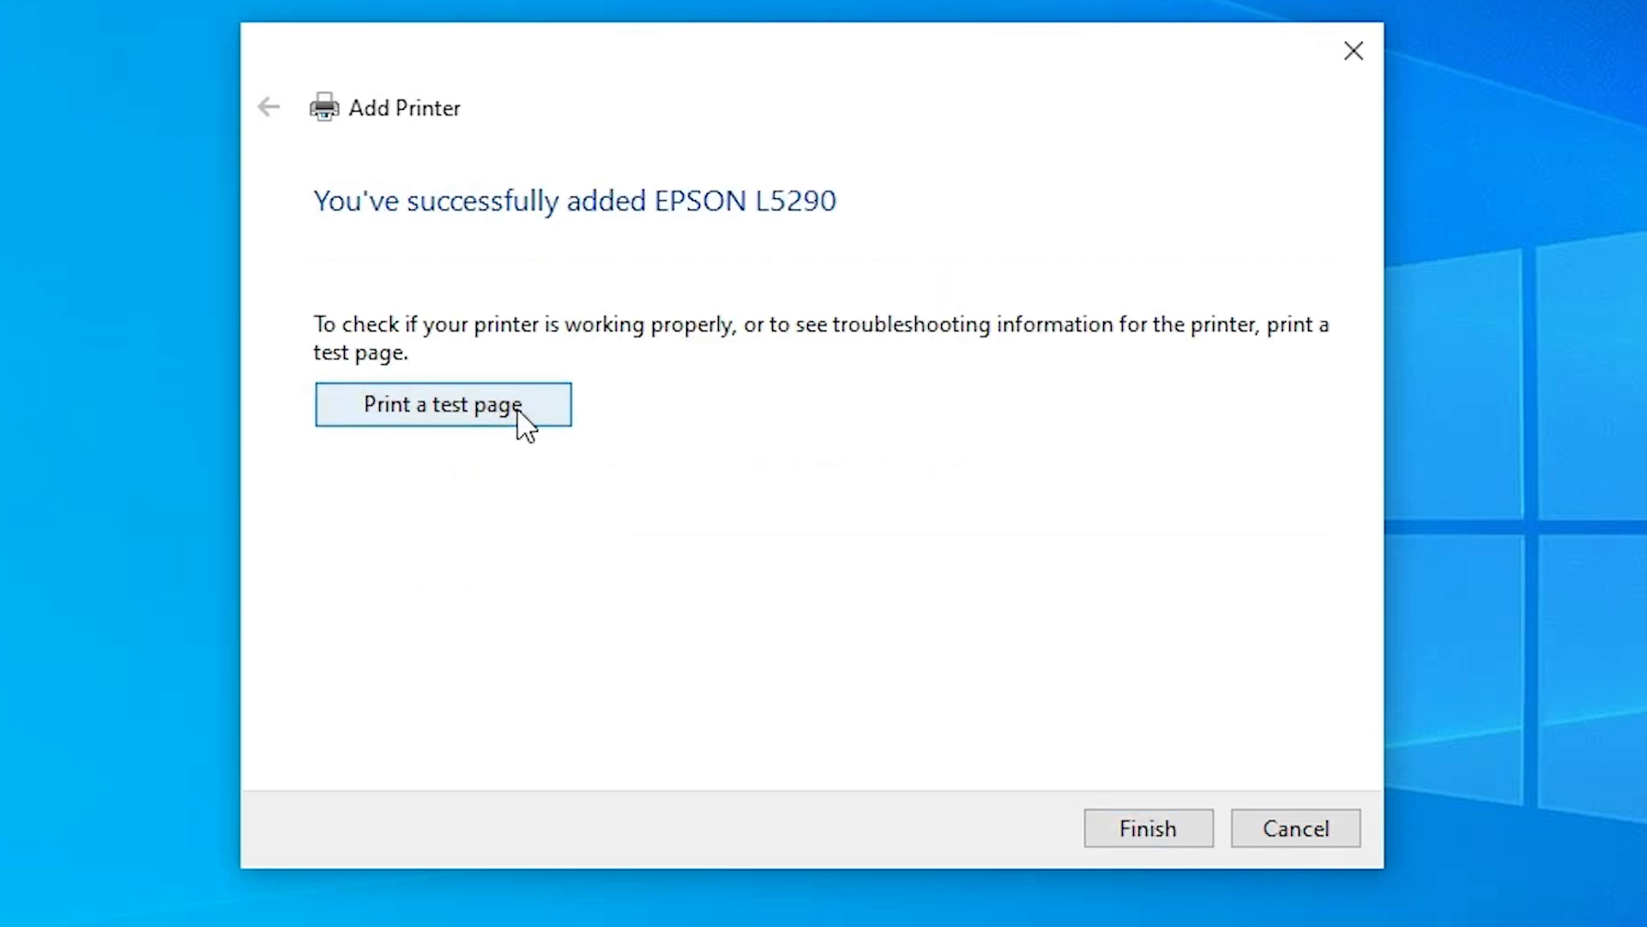
click(1140, 827)
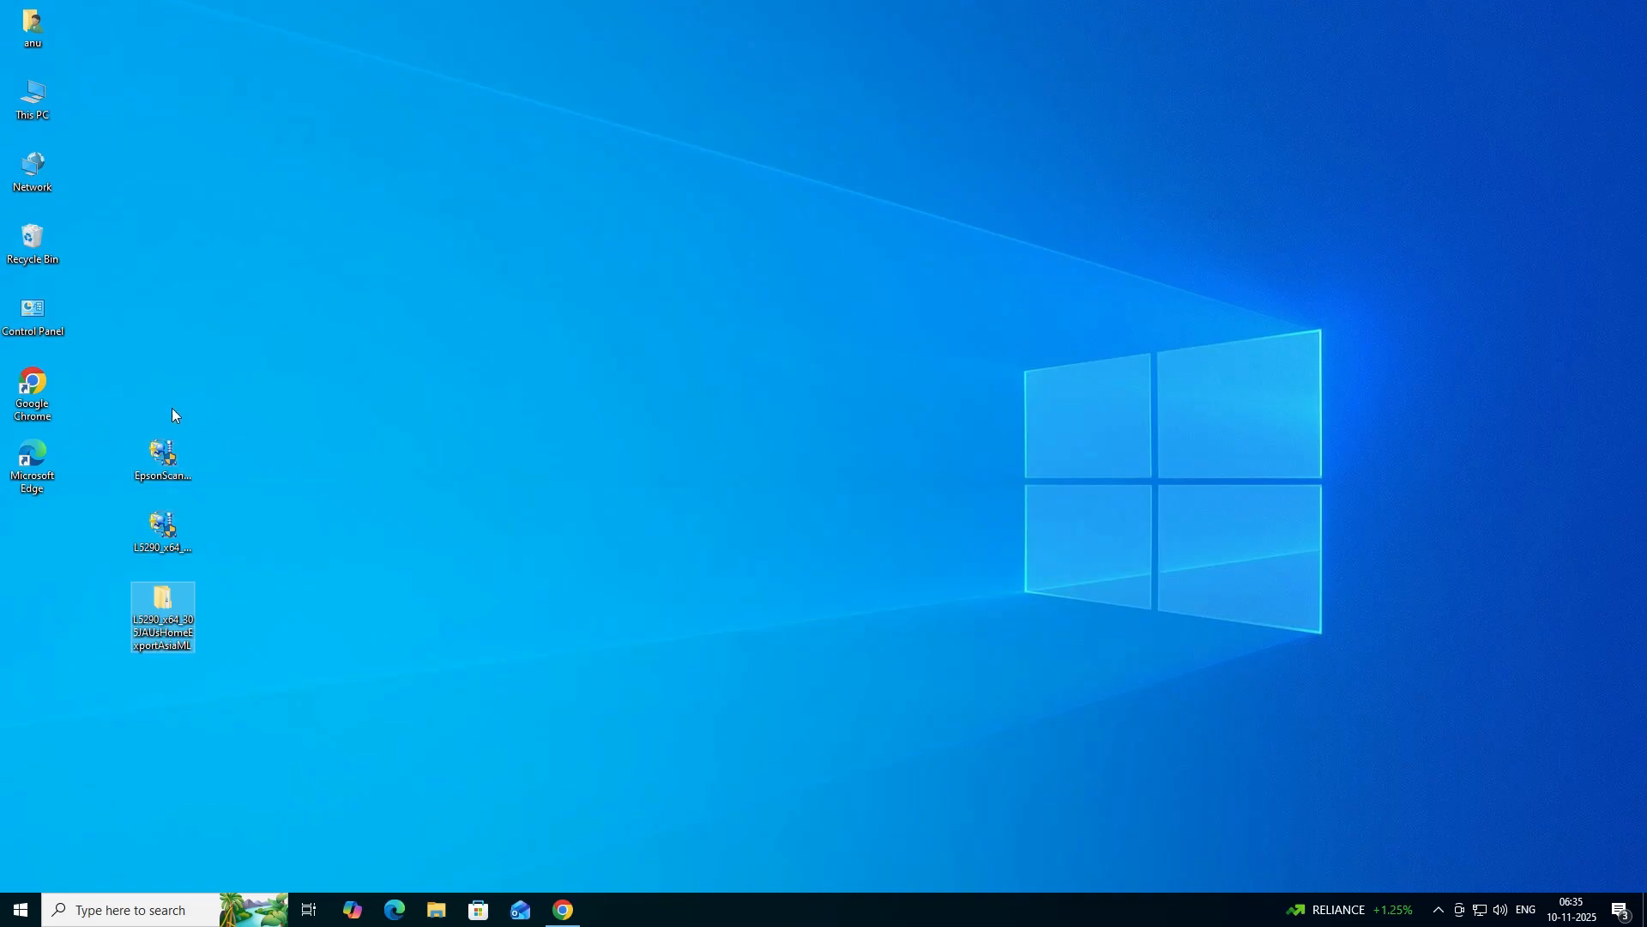
Step: Run the EpsonScan2_L5290_67810_41_Signed installer as administrator and install Epson Scan 2, accepting the License Agreement
click(163, 449)
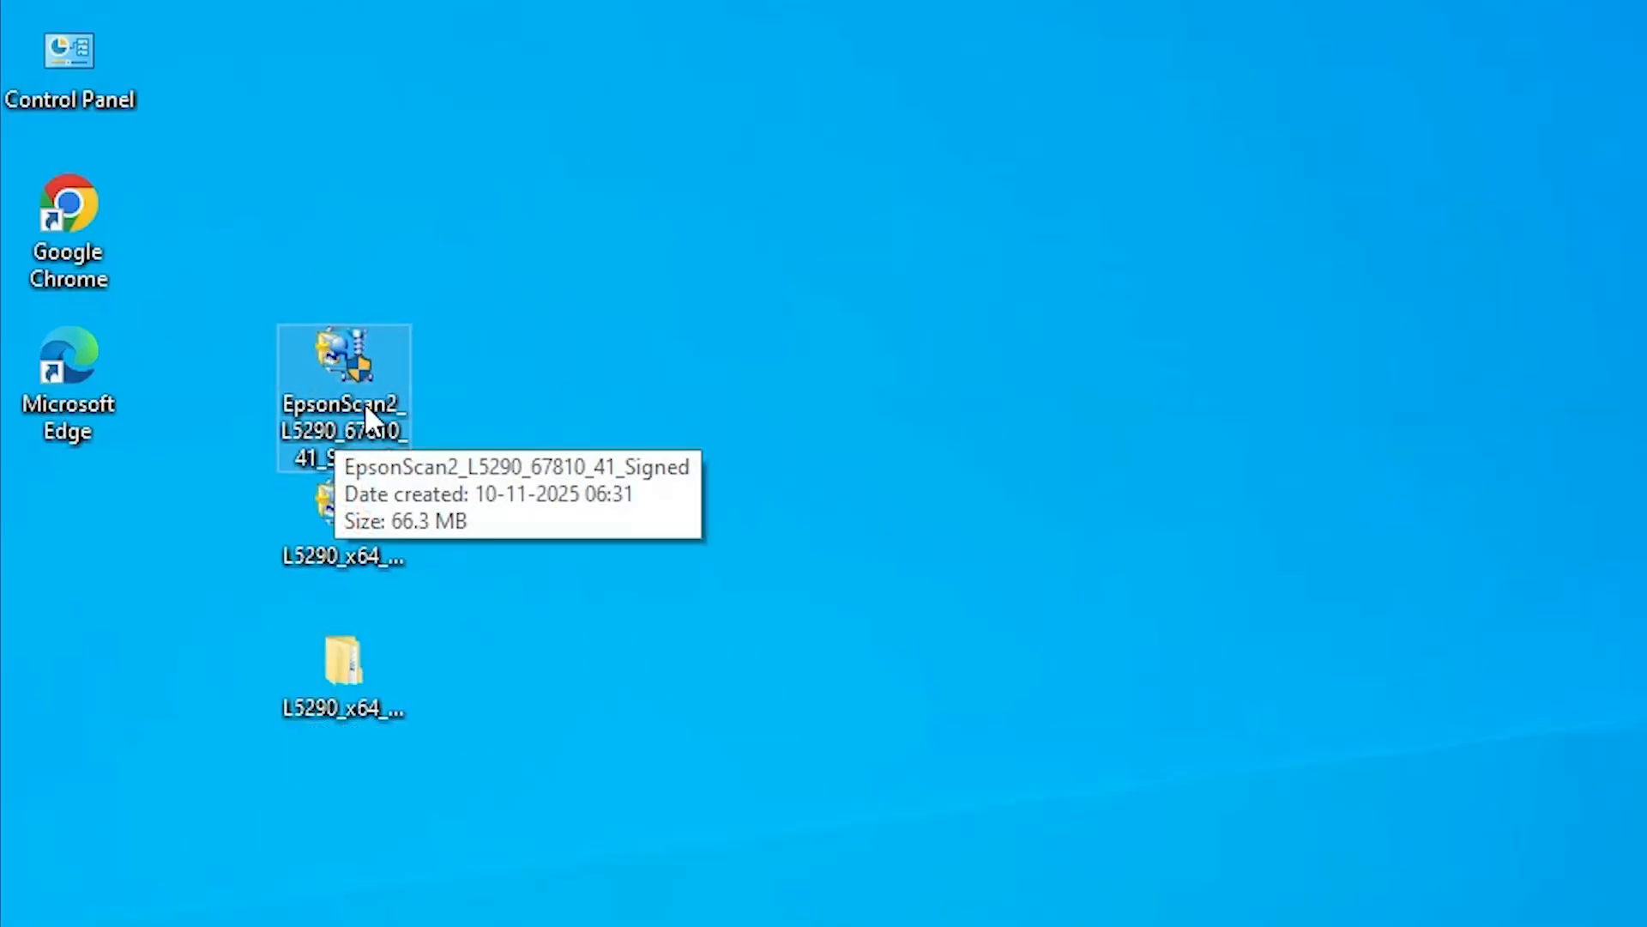
right_click(368, 377)
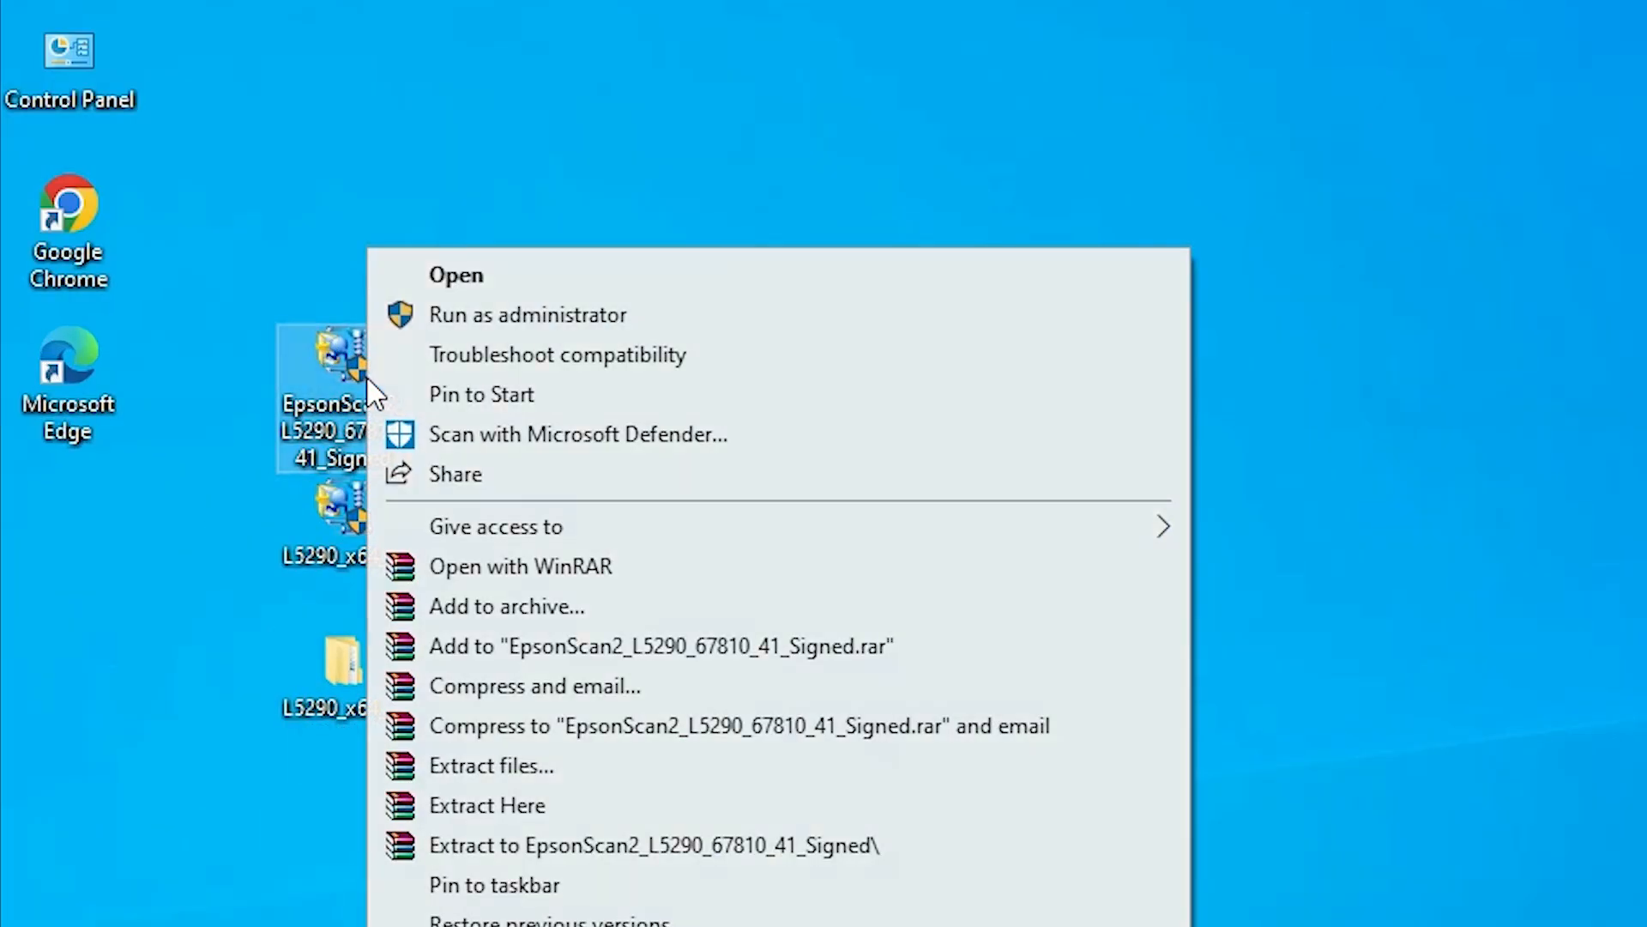
click(580, 326)
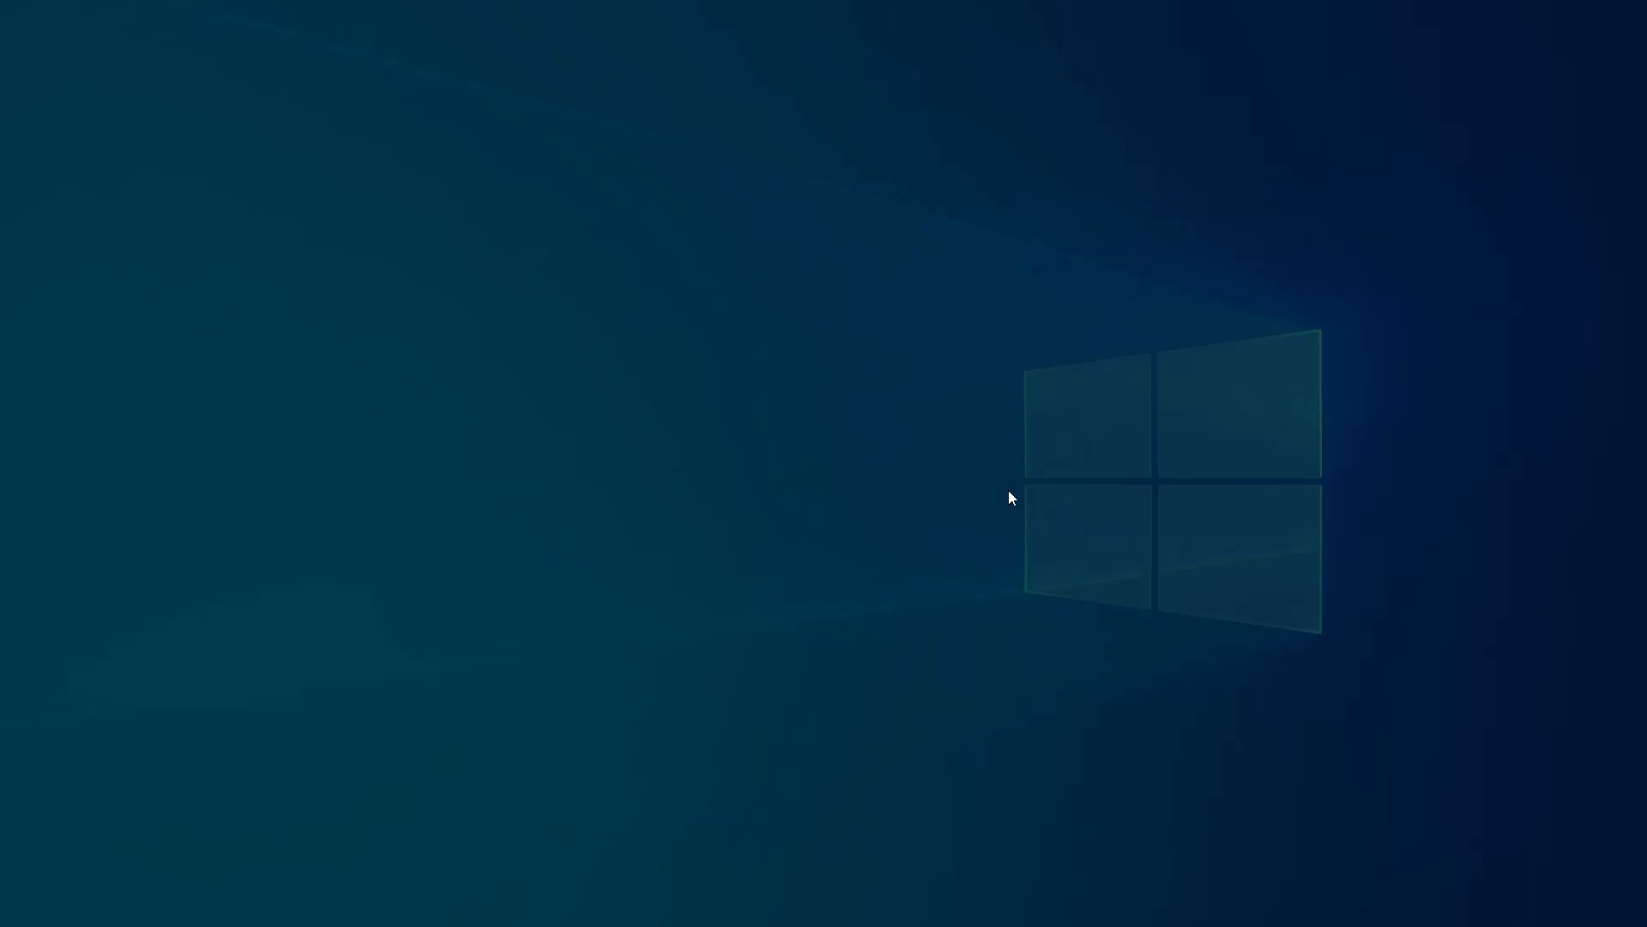
click(755, 569)
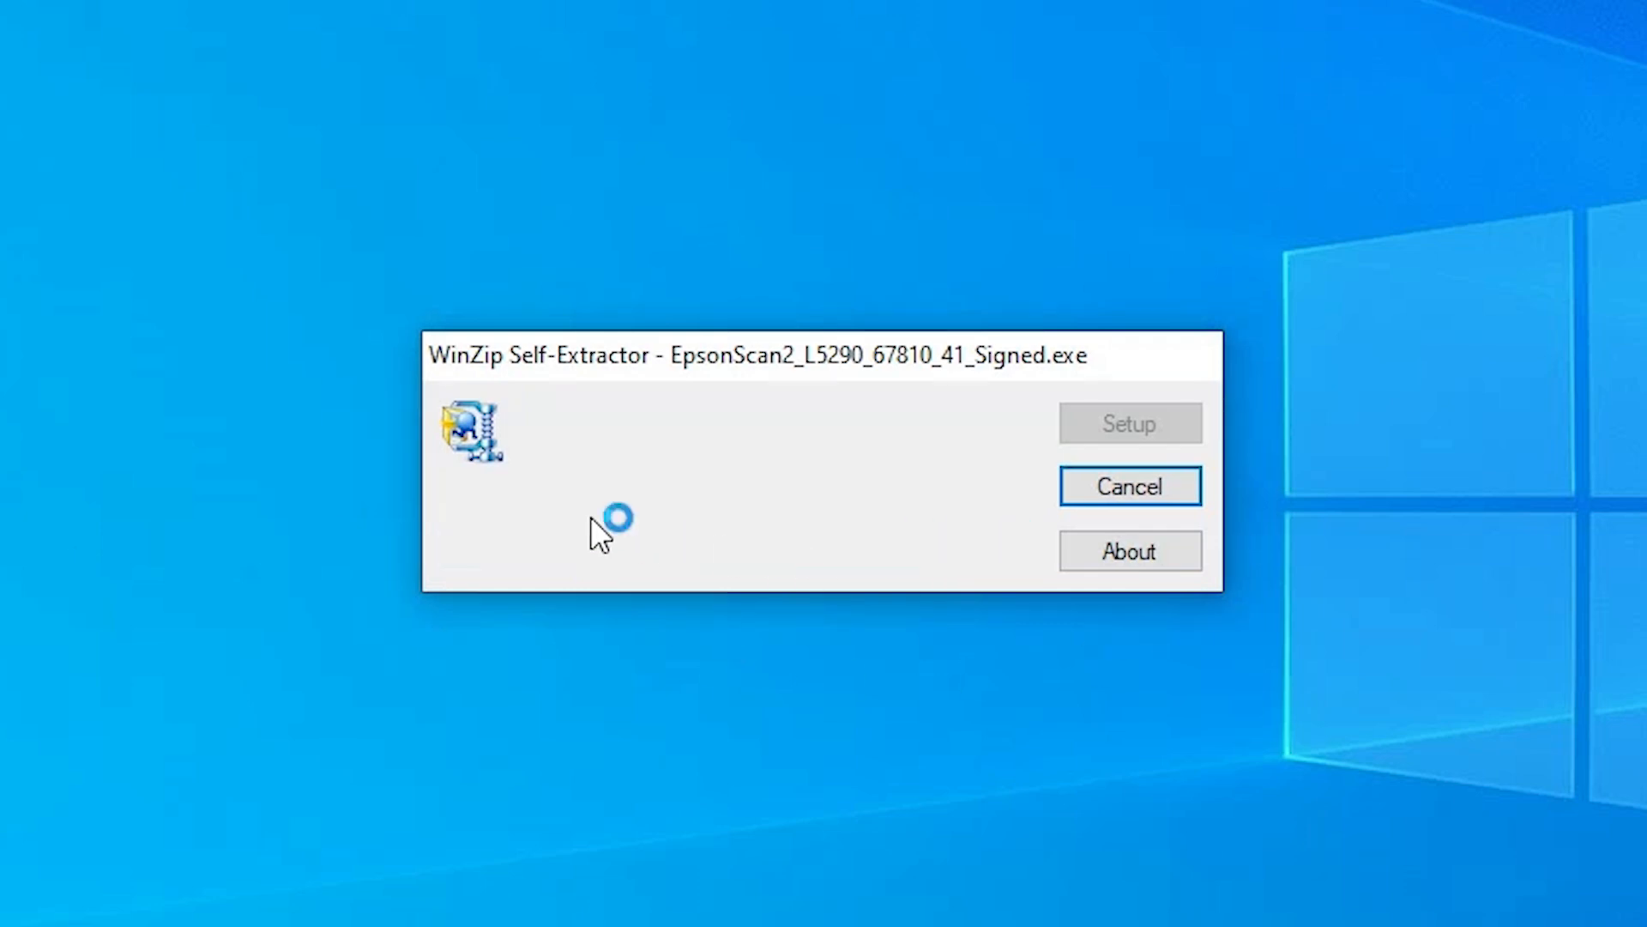
click(1102, 646)
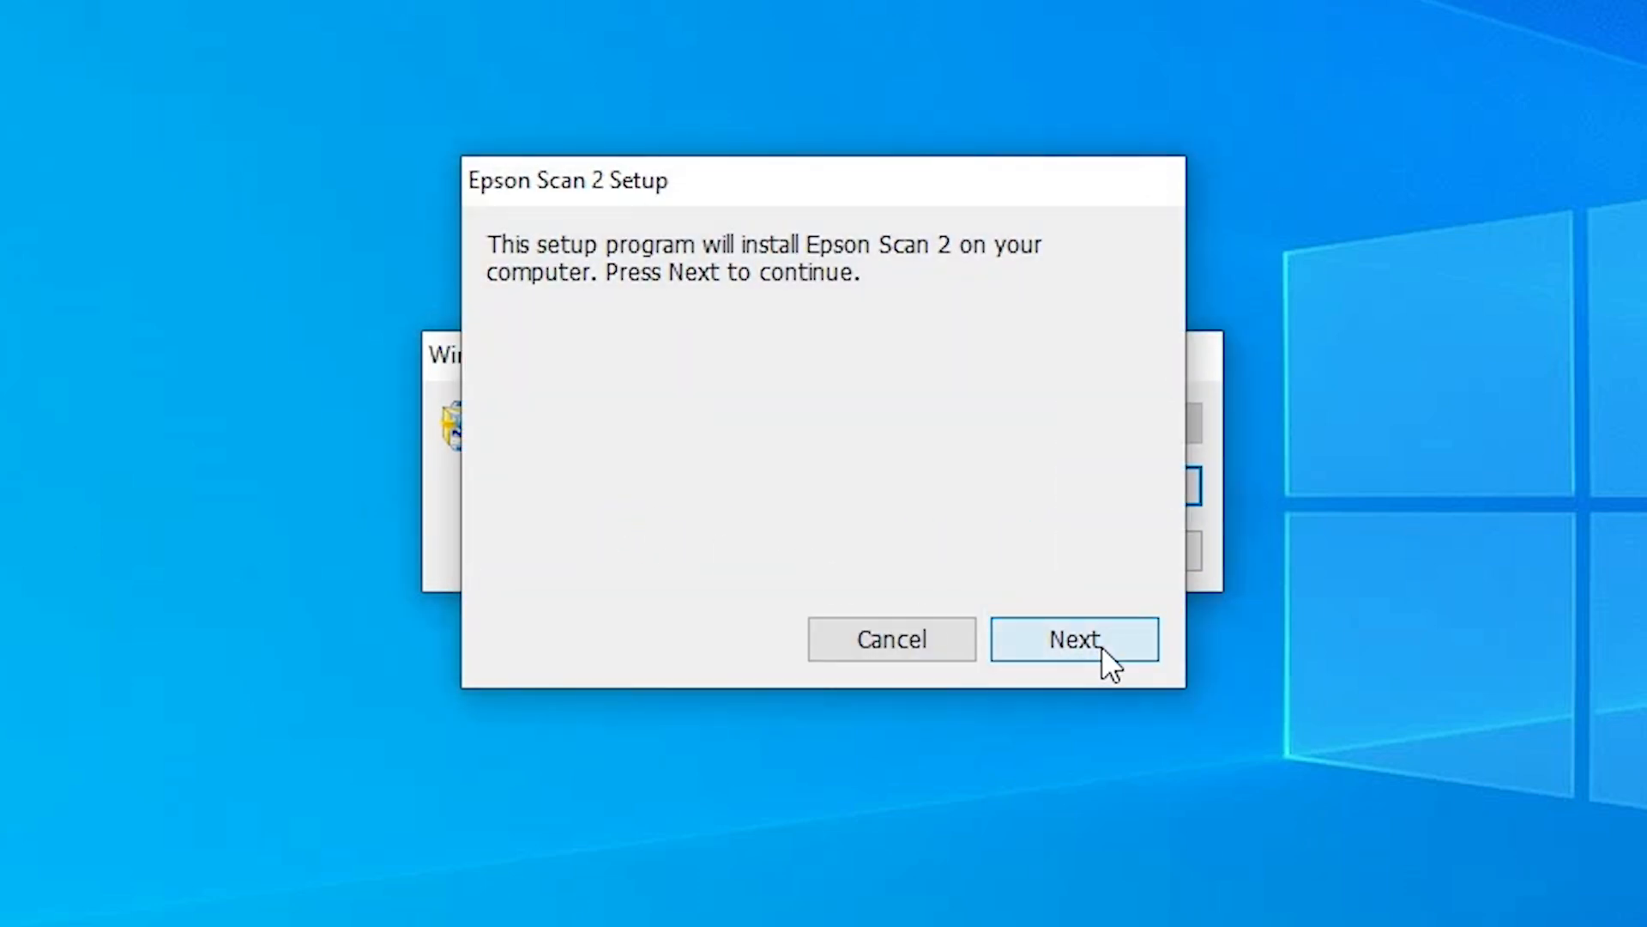
click(714, 658)
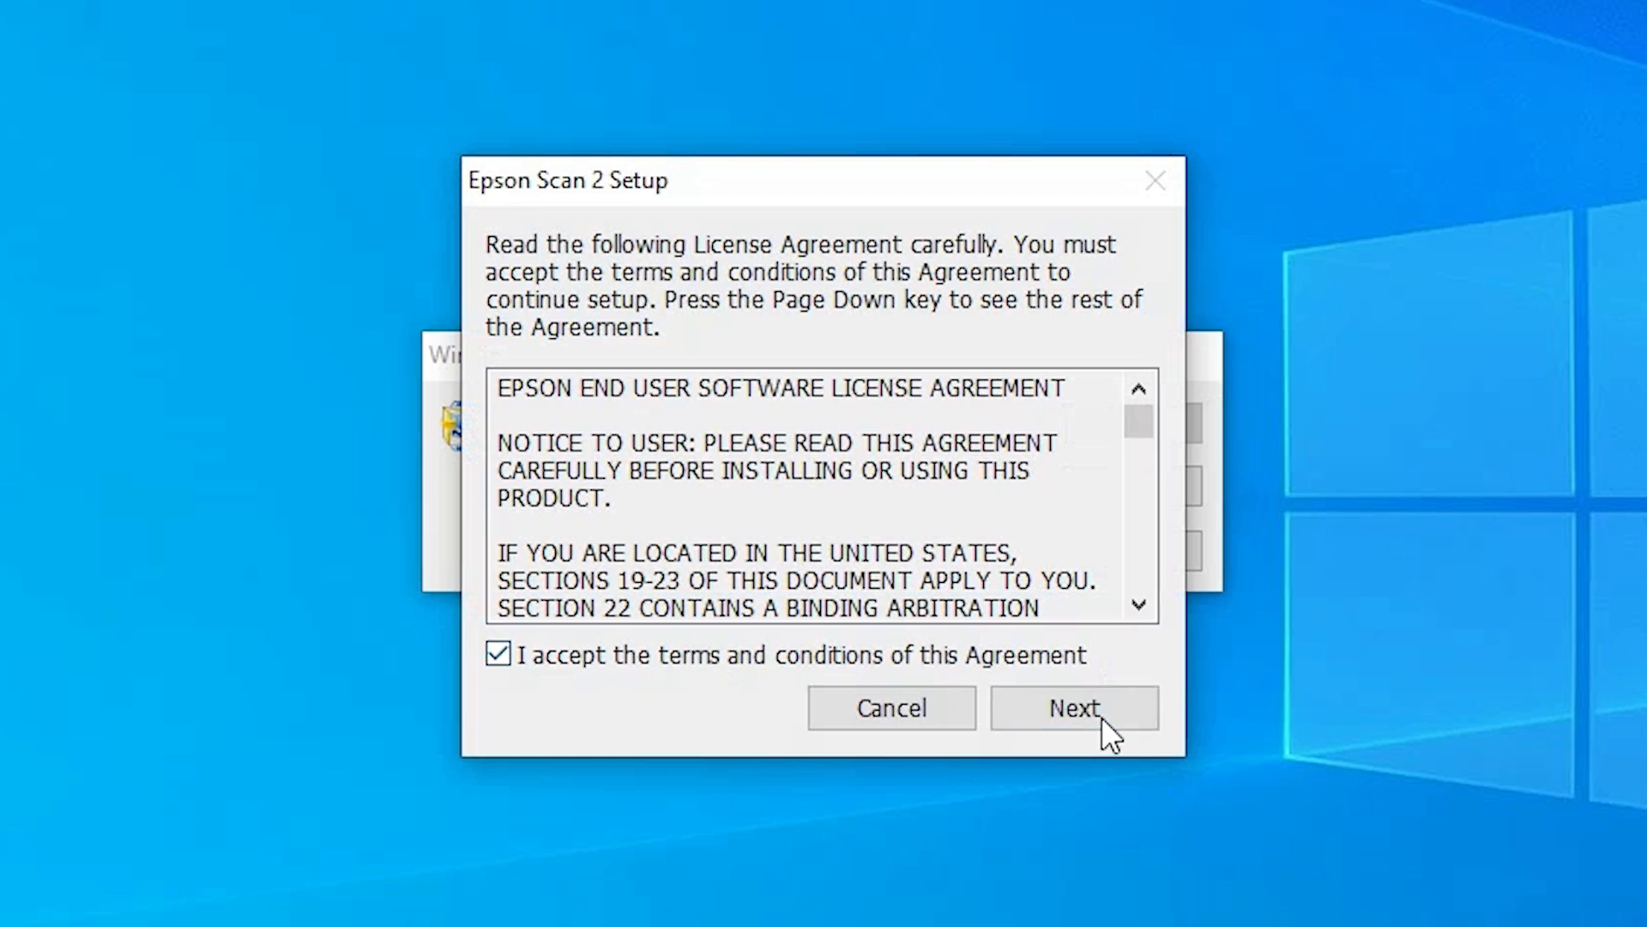
click(1107, 719)
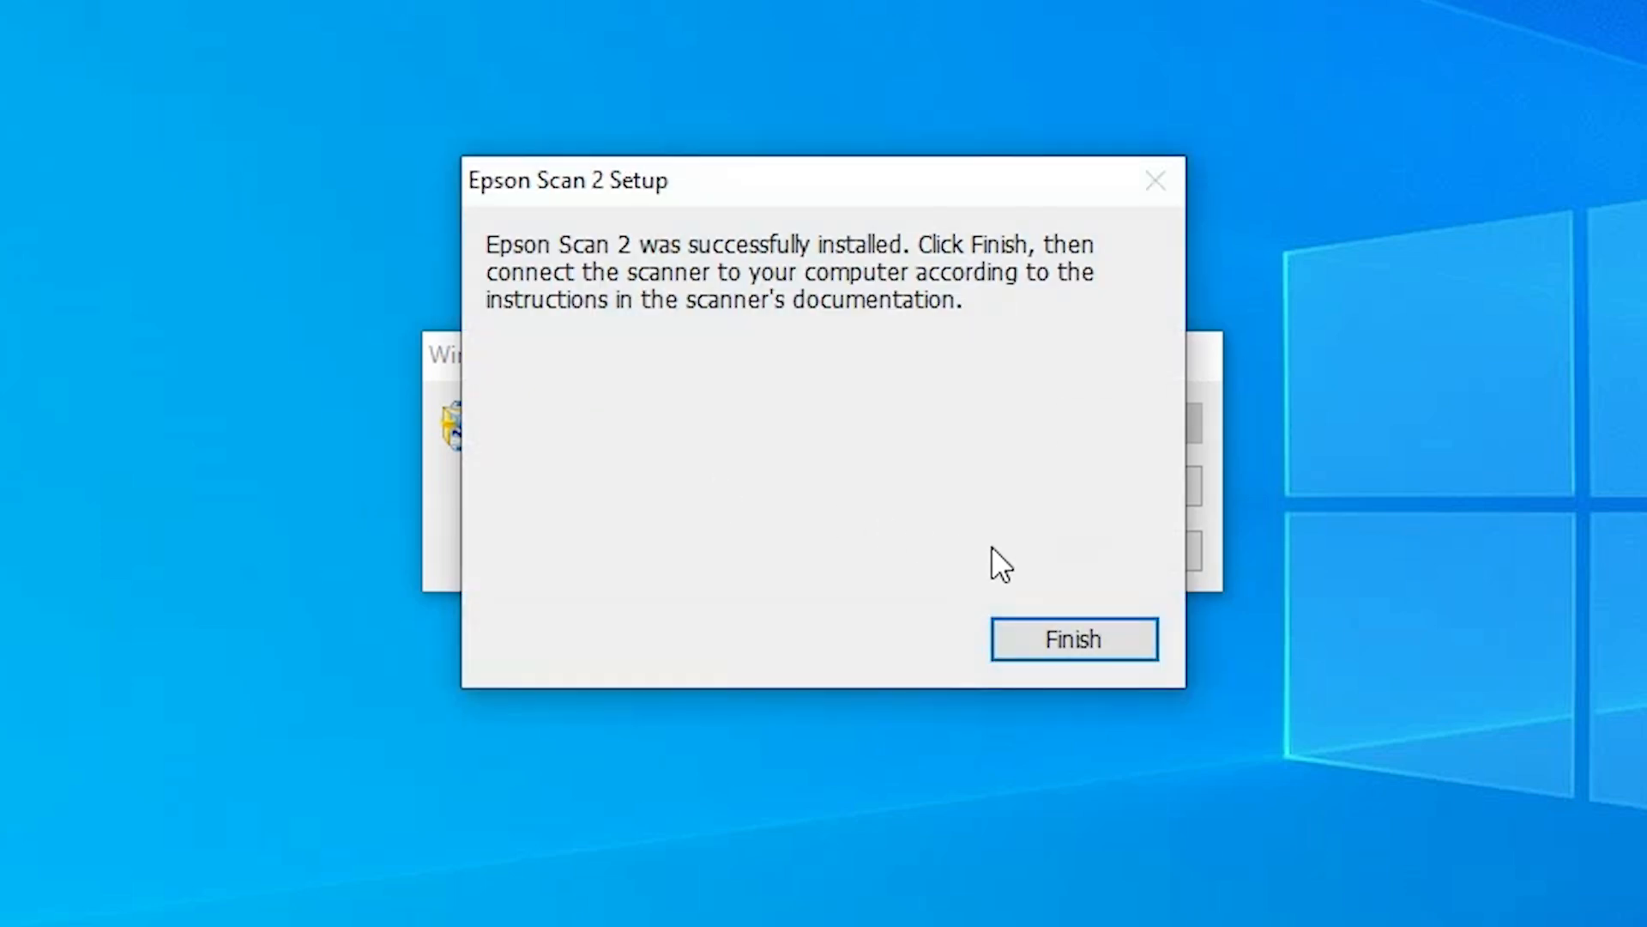
click(1140, 644)
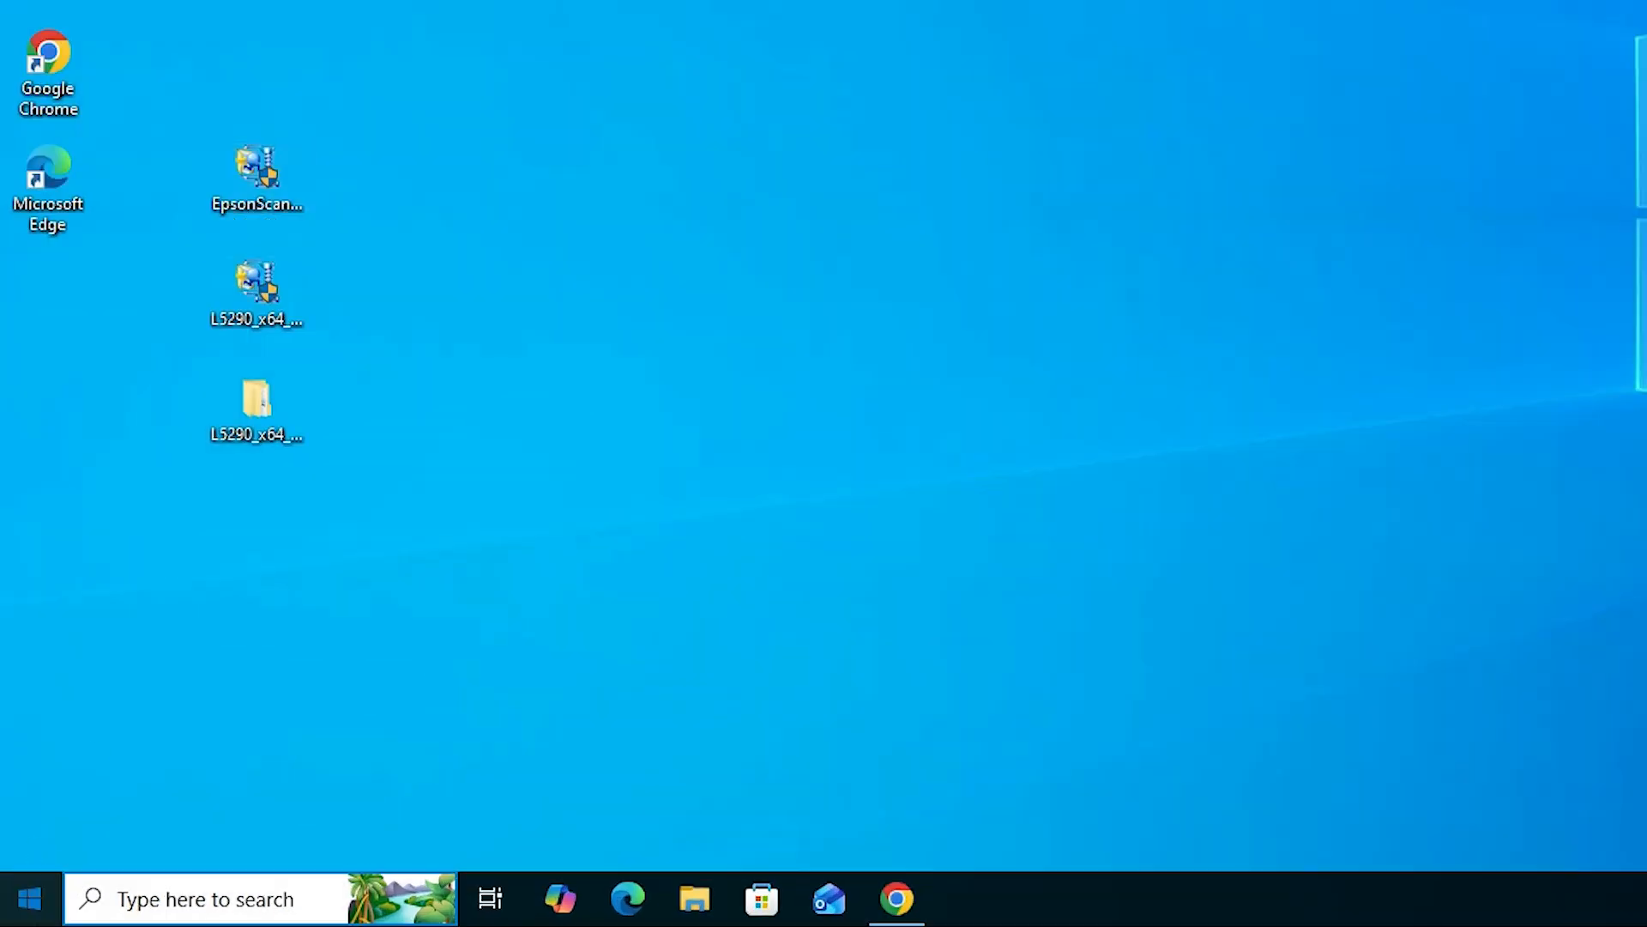
Step: Check the installed devices in the Printers & scanners settings, and close Settings
click(21, 910)
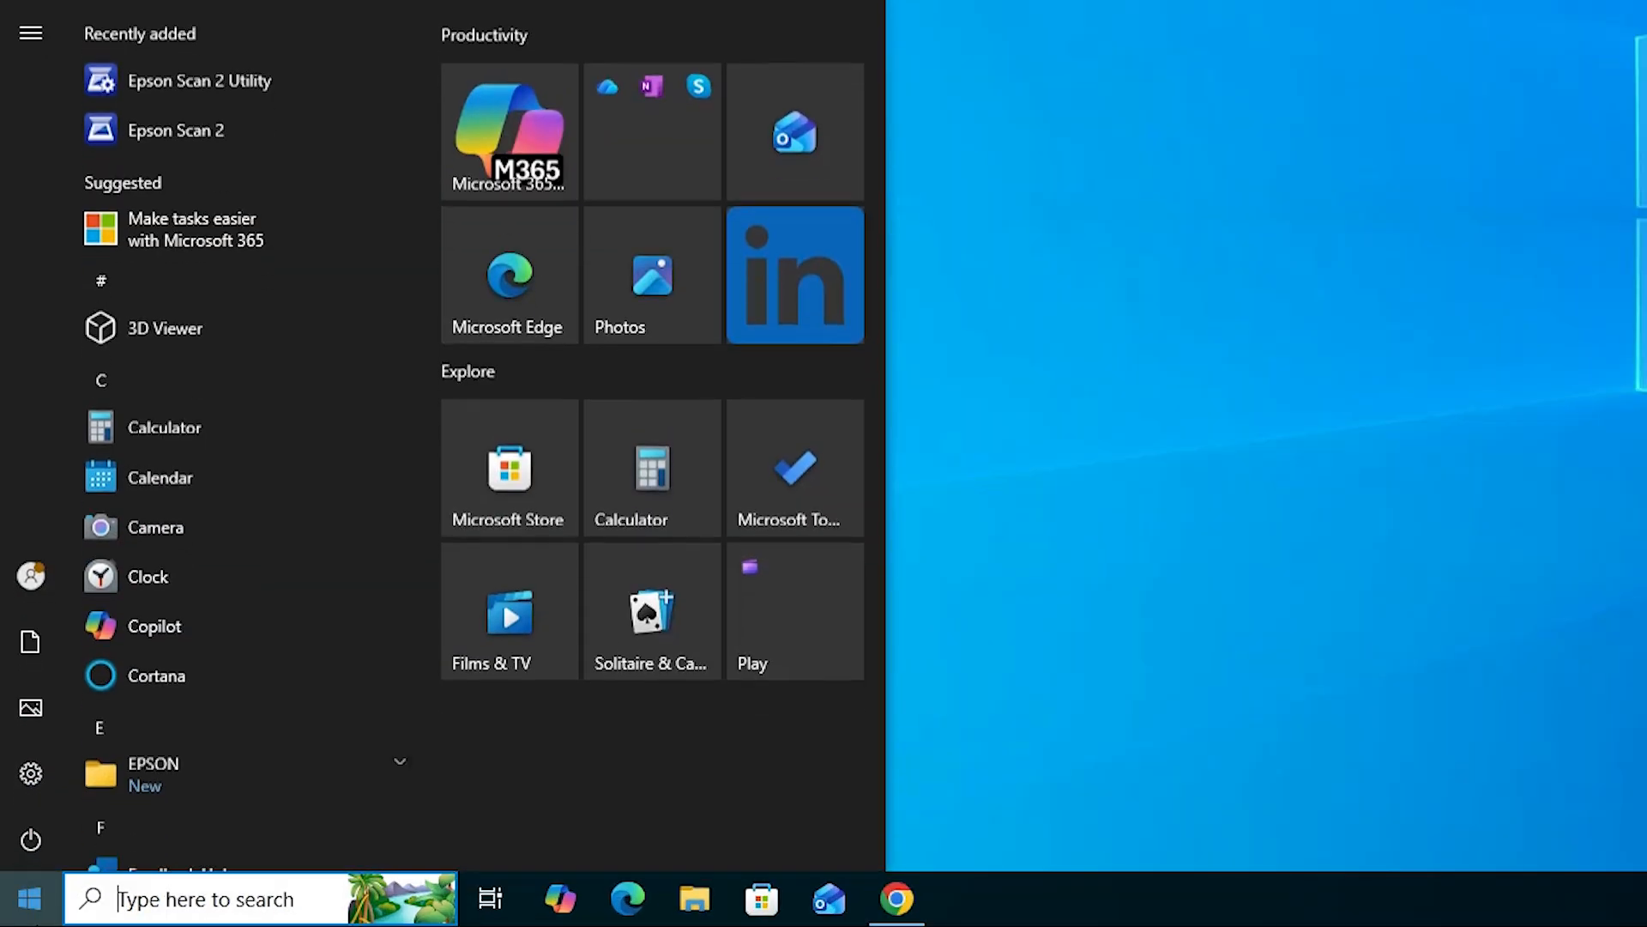
text(pr)
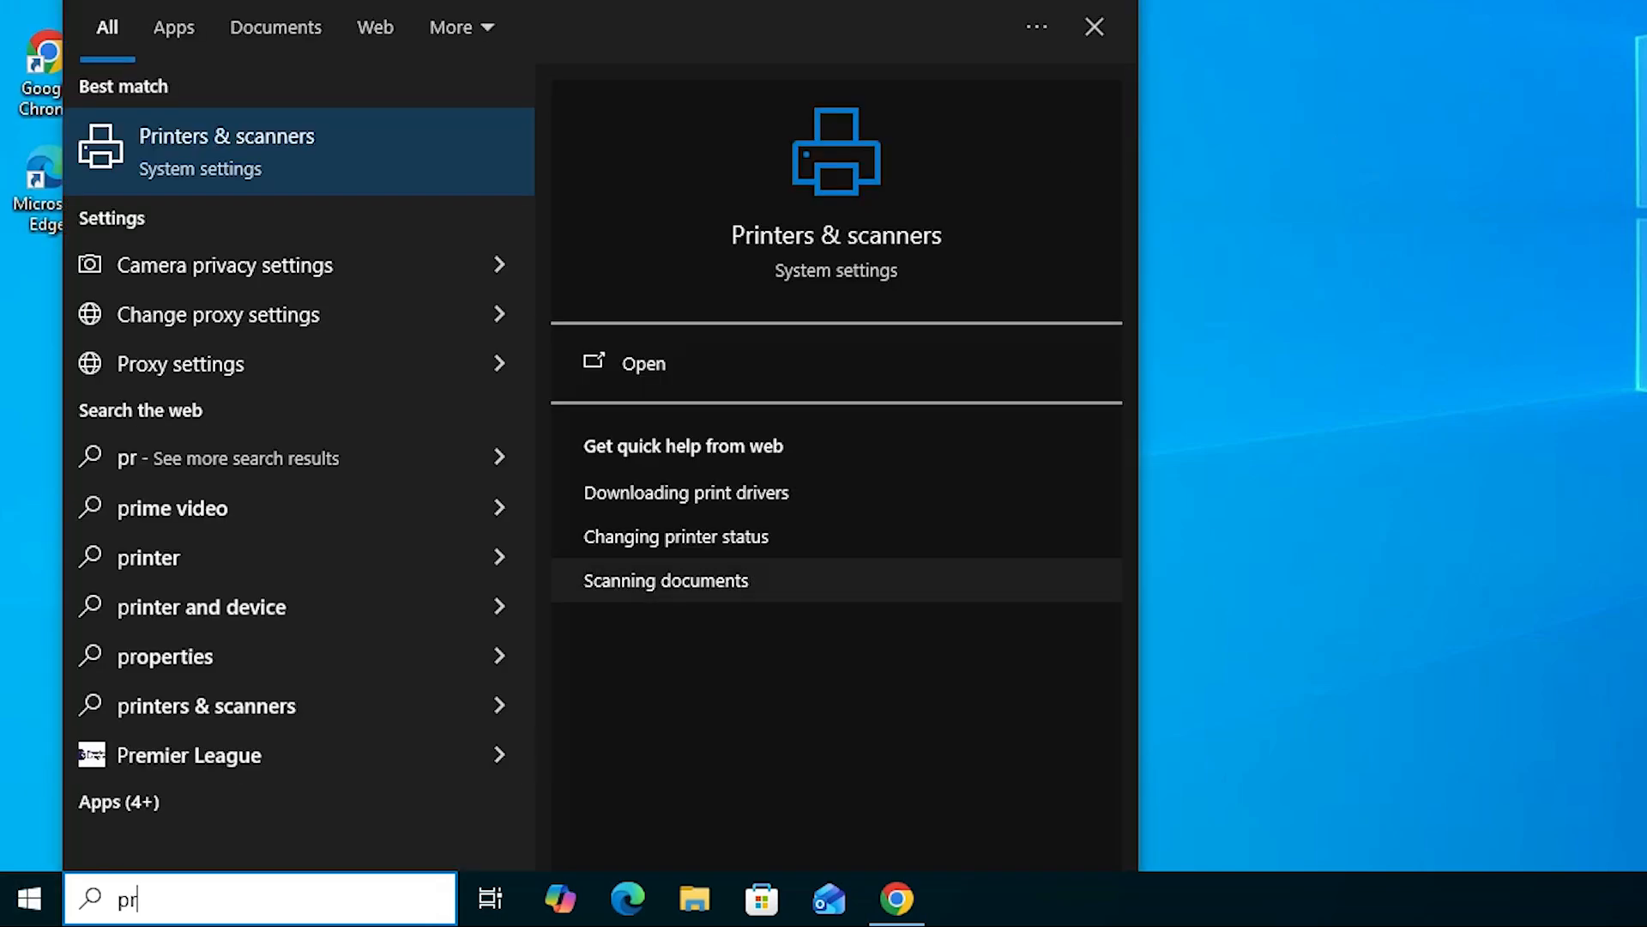
click(421, 138)
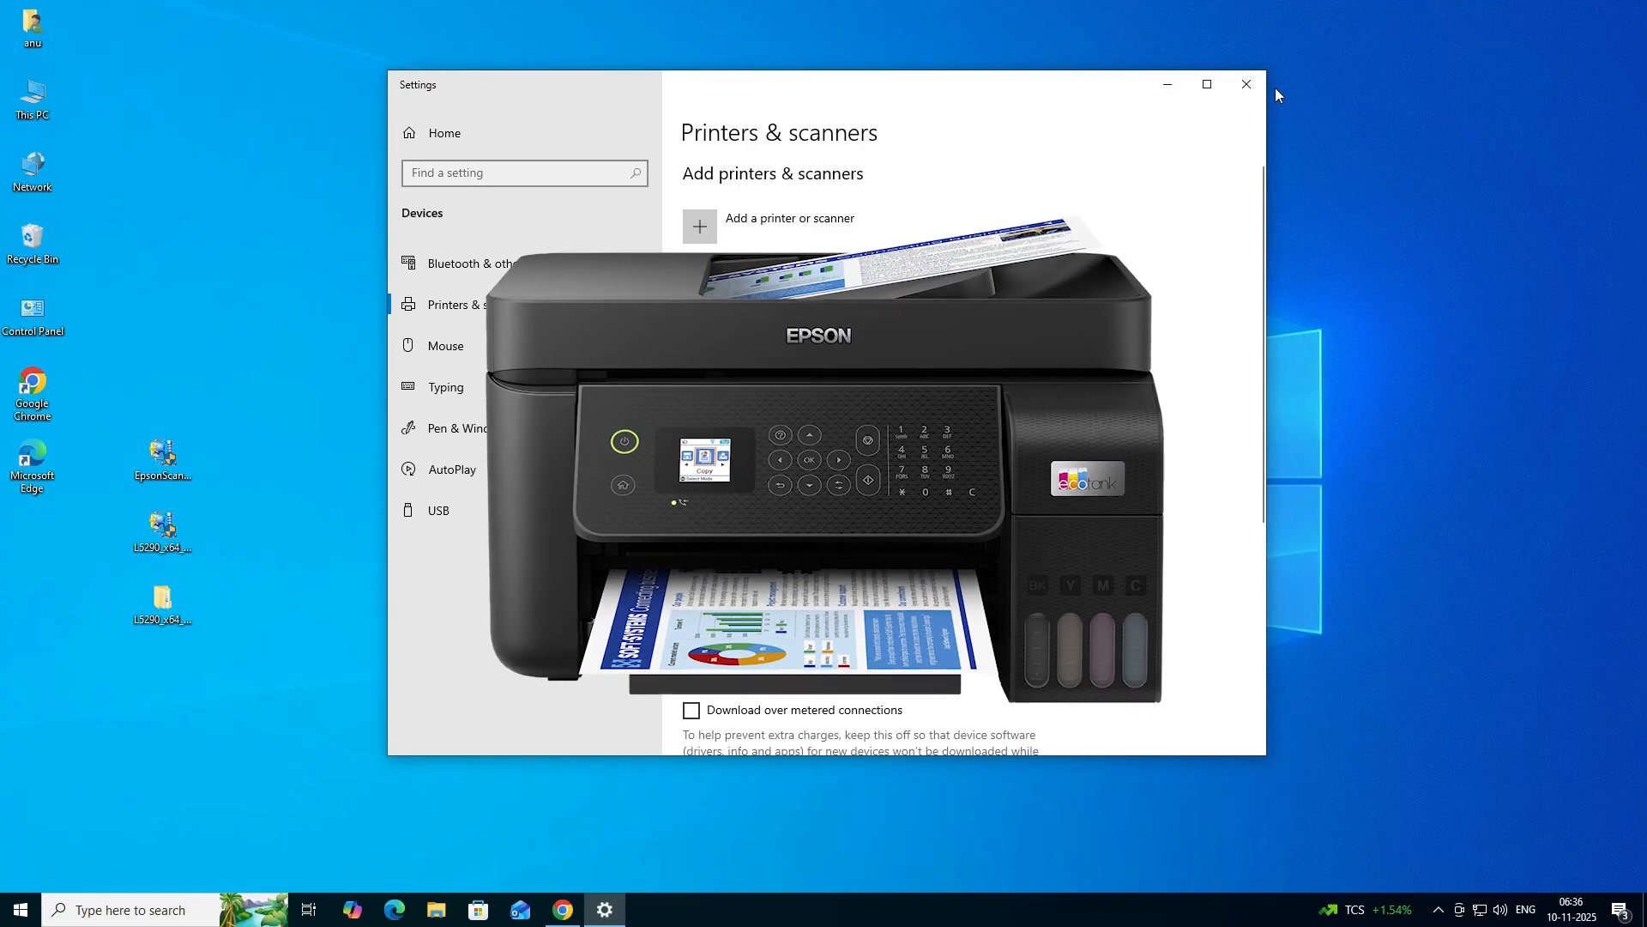
click(1255, 84)
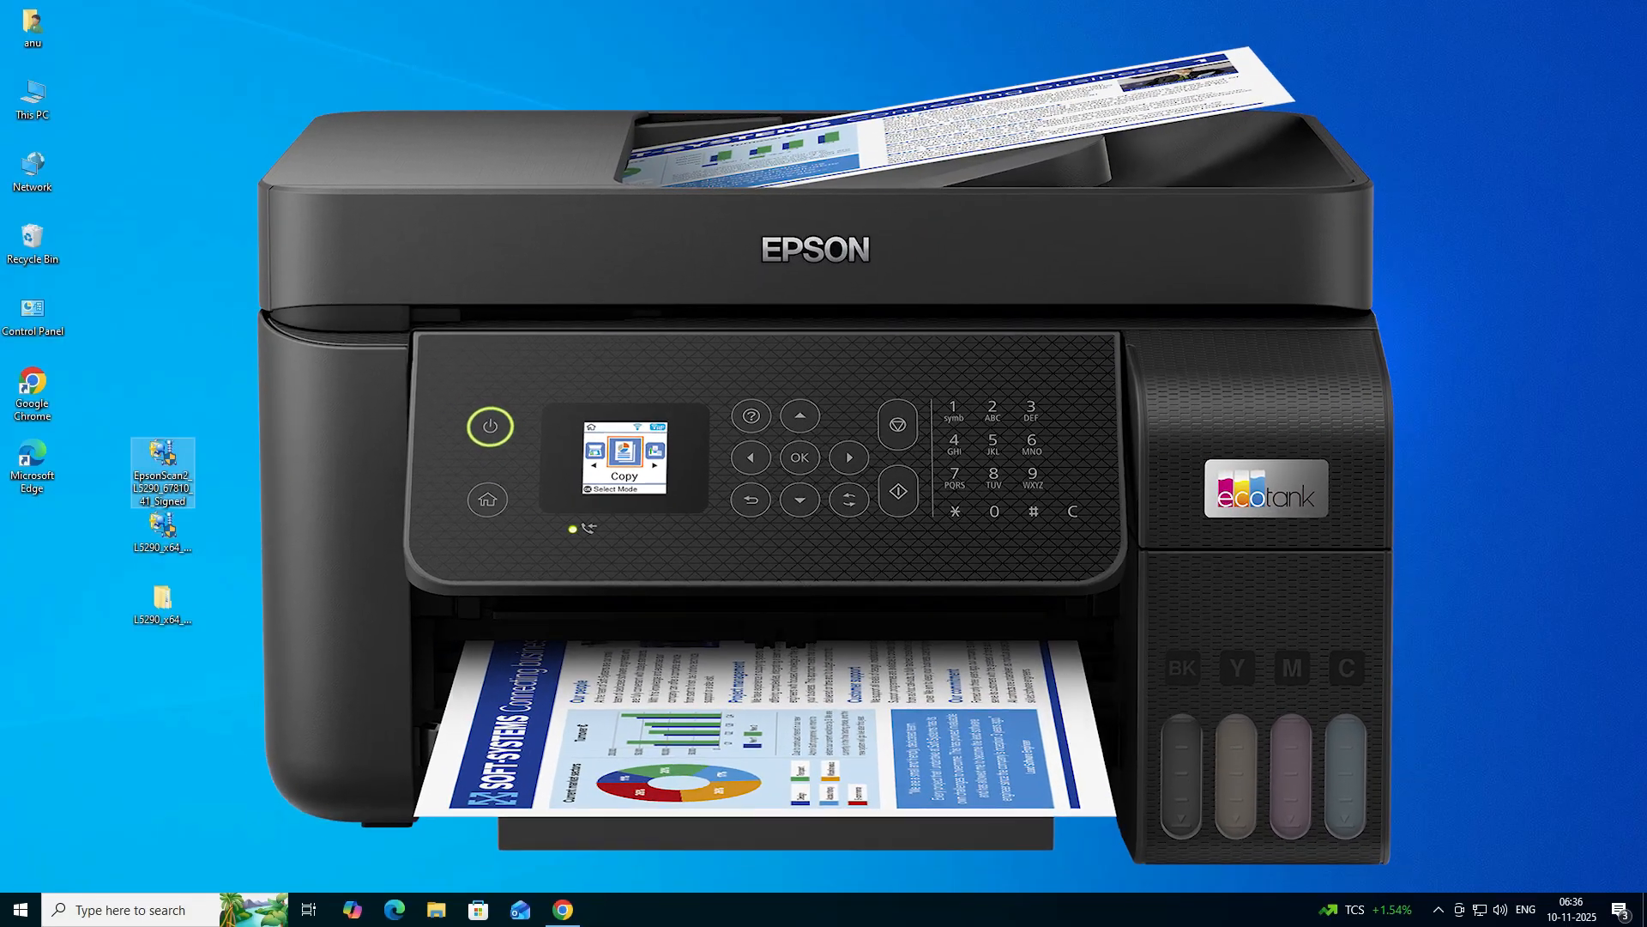